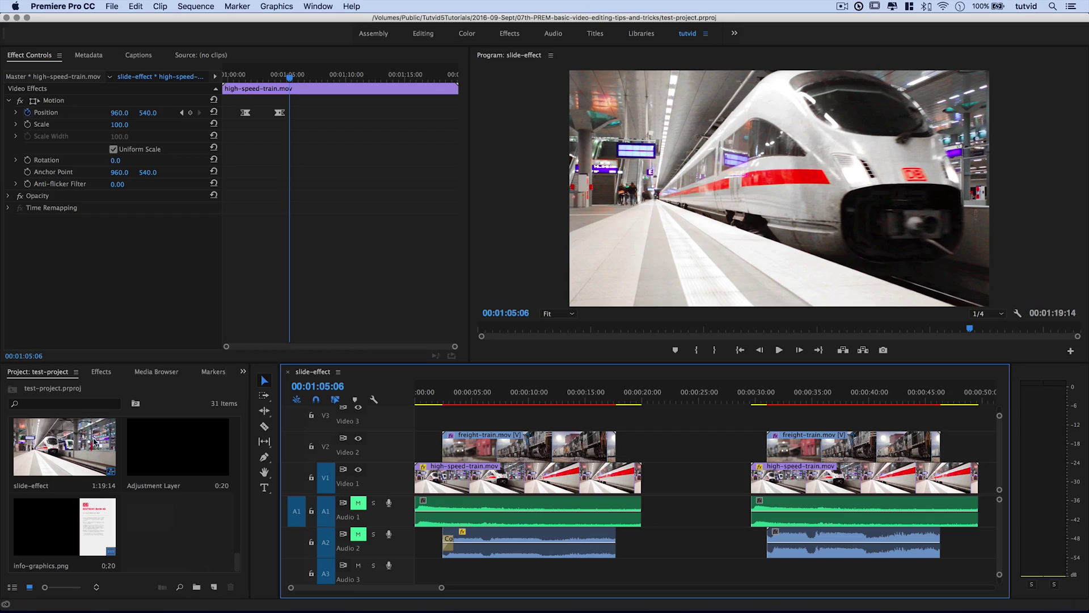
Scrub the slide-effect timeline to preview the info card sliding in over the train
{"action": "left_click_drag", "start_coordinate": [442, 401], "coordinate": [914, 481]}
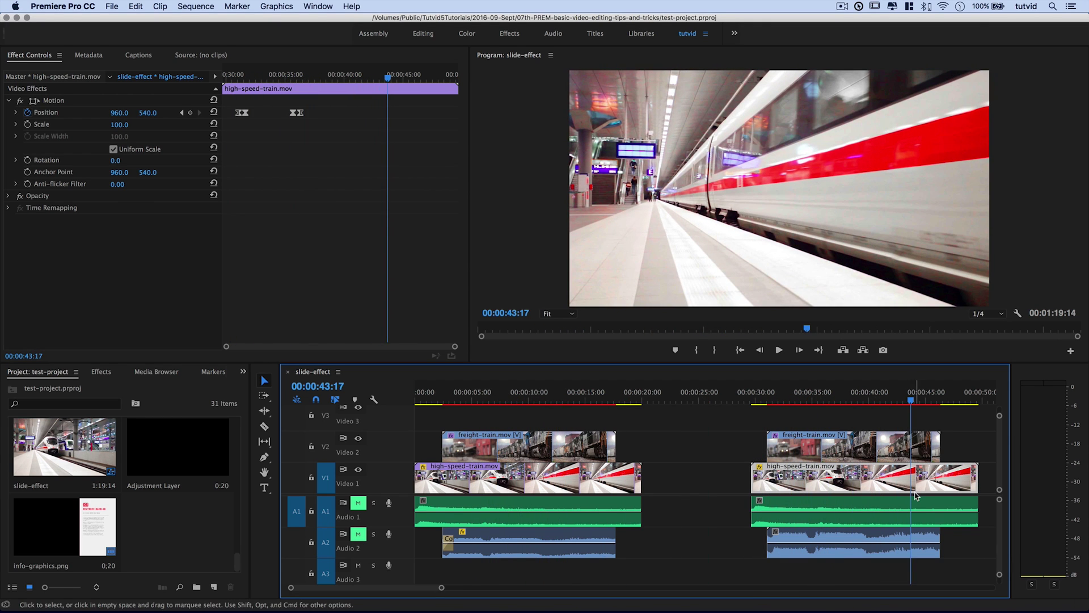
{"action": "scroll", "coordinate": [913, 481], "scroll_direction": "down", "scroll_amount": 6}
{"action": "left_click", "coordinate": [752, 396]}
{"action": "left_click_drag", "start_coordinate": [754, 396], "coordinate": [828, 414]}
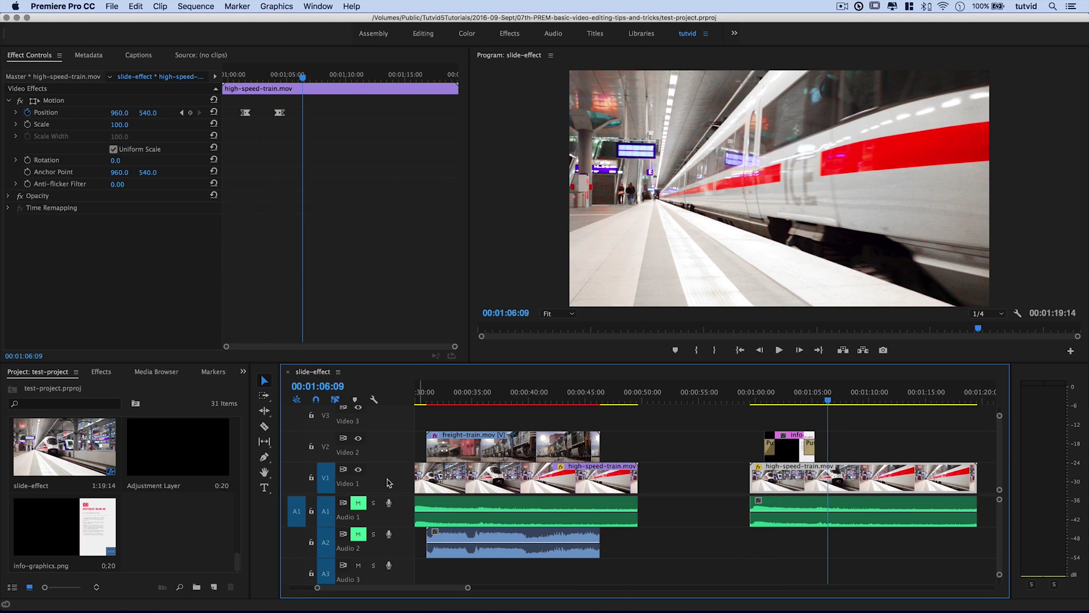
{"action": "scroll", "coordinate": [543, 529], "scroll_direction": "up", "scroll_amount": 6}
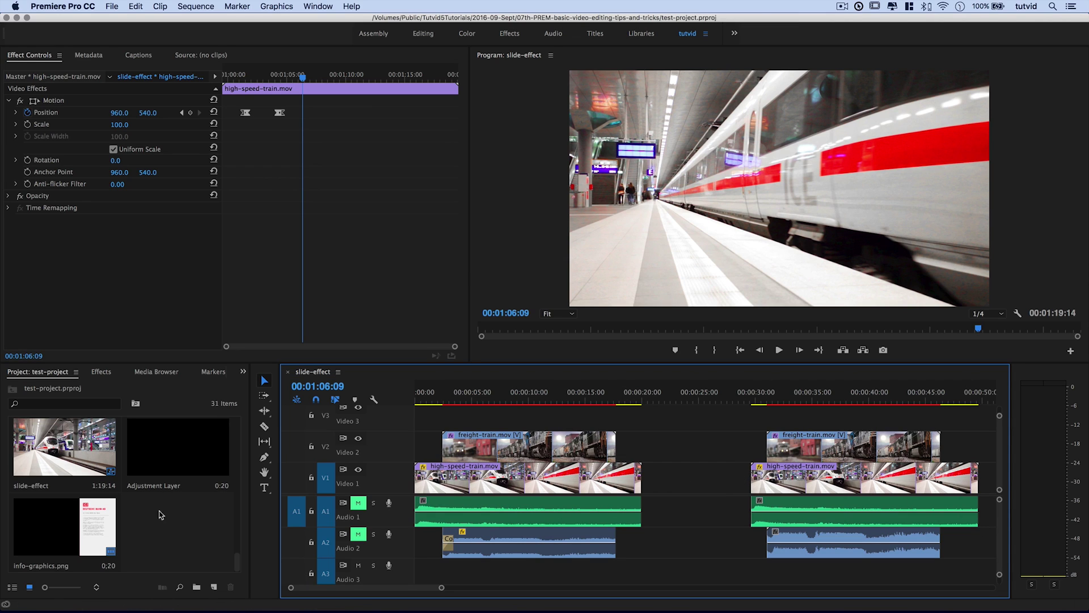
{"action": "scroll", "coordinate": [188, 515], "scroll_direction": "down", "scroll_amount": 3}
Select the high-speed-train.mov clip in the Project panel and bring up its context menu
{"action": "left_click", "coordinate": [67, 528]}
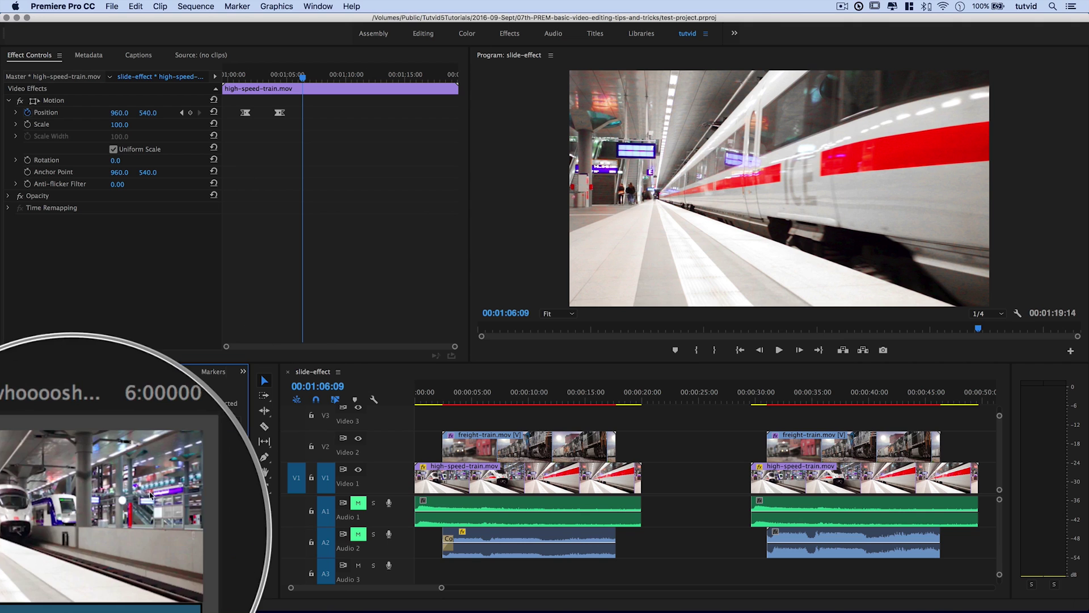
{"action": "left_click", "coordinate": [193, 451]}
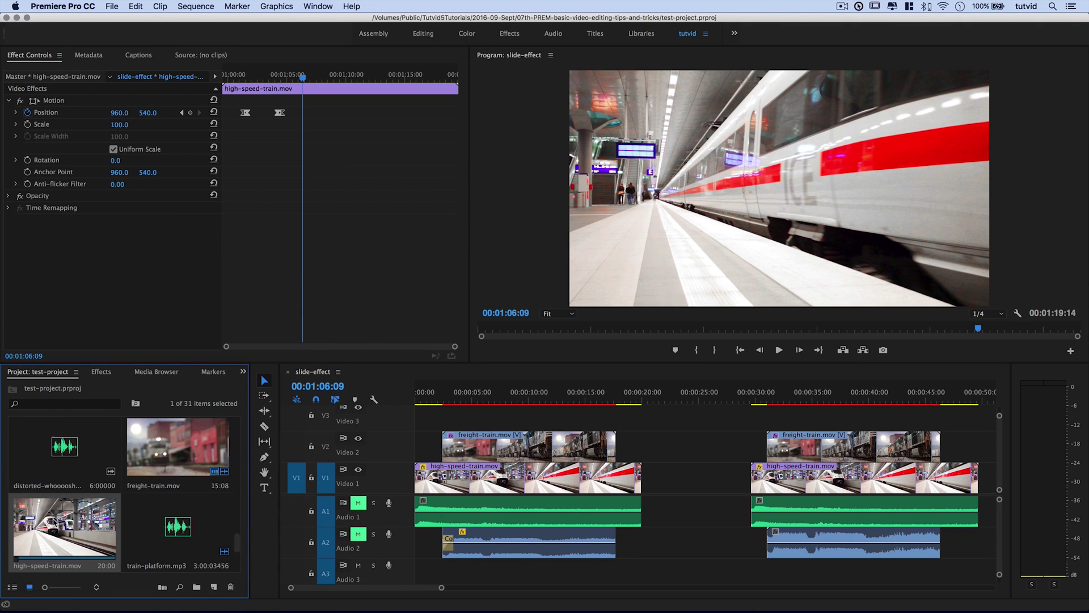
{"action": "right_click", "coordinate": [49, 528]}
Create a sequence from high-speed-train.mov, name it slider-II, and activate its timeline
{"action": "left_click", "coordinate": [116, 341]}
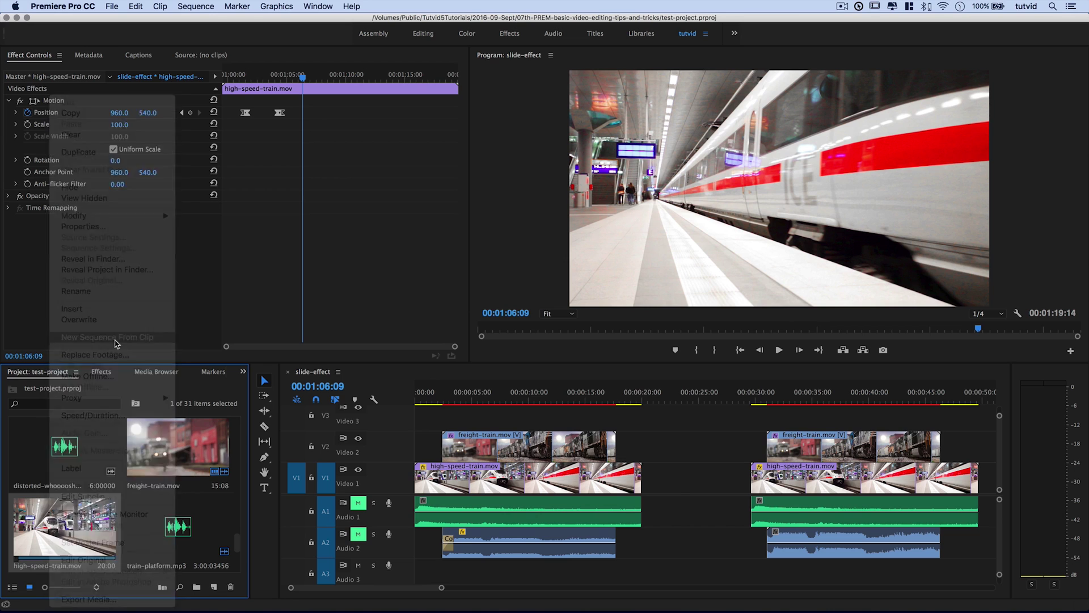
{"action": "left_click", "coordinate": [155, 566]}
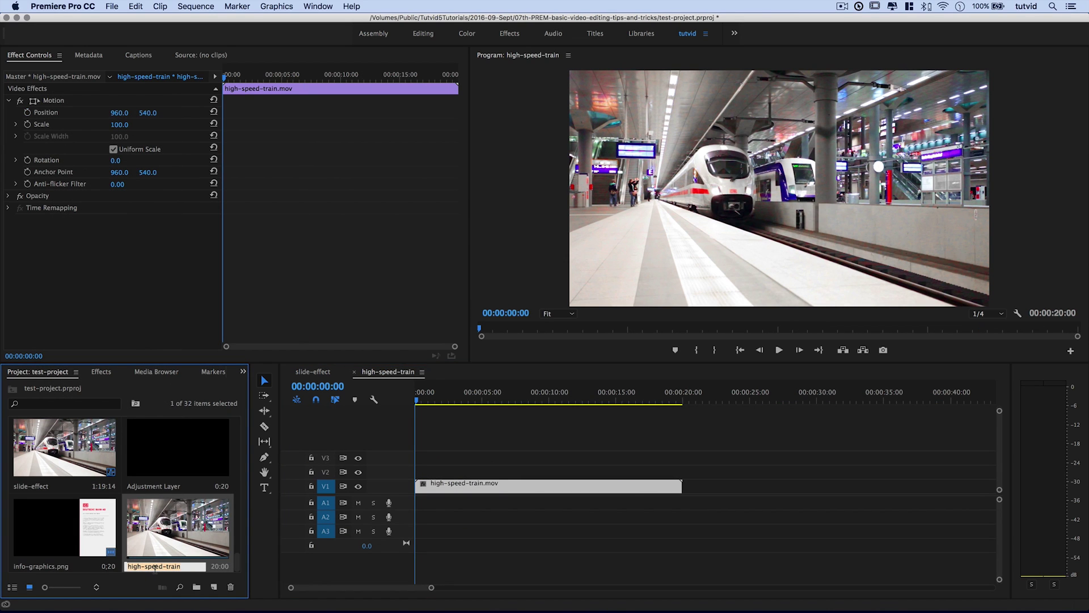
{"action": "type", "text": "slider-II"}
{"action": "key", "text": "Return"}
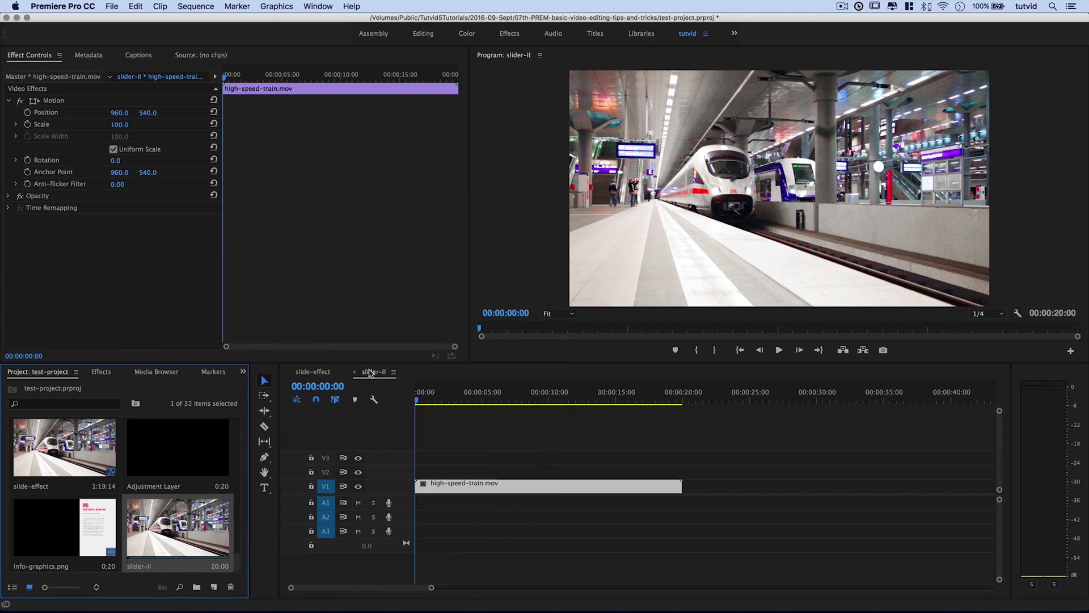
{"action": "left_click", "coordinate": [376, 372]}
Place freight-train.mov on V2 above the high-speed train and preview the sequence
{"action": "key", "text": "="}
{"action": "key", "text": "="}
{"action": "key", "text": "="}
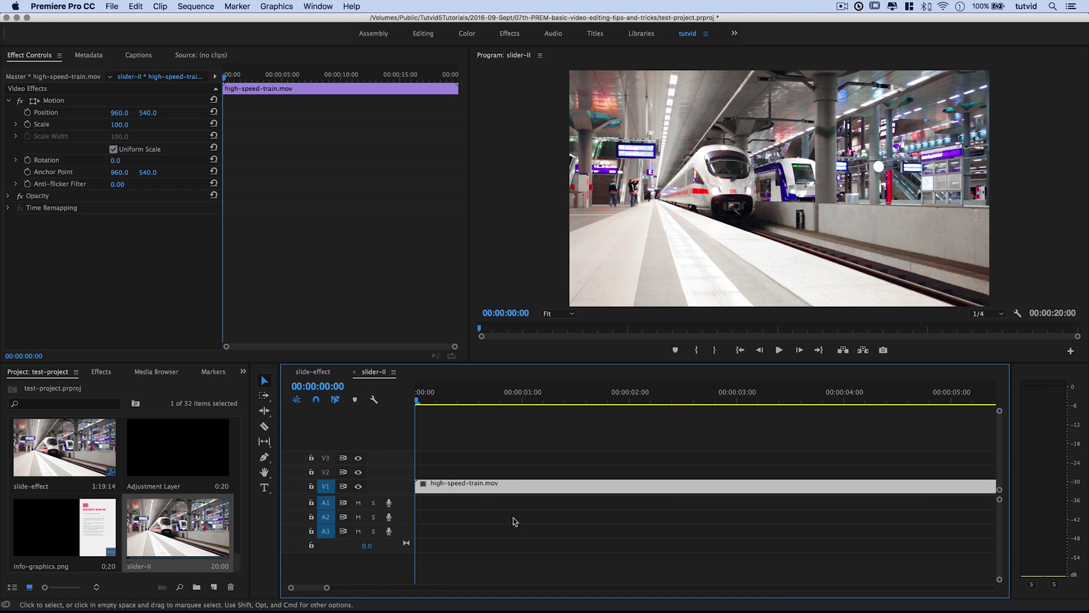
{"action": "key", "text": "minus"}
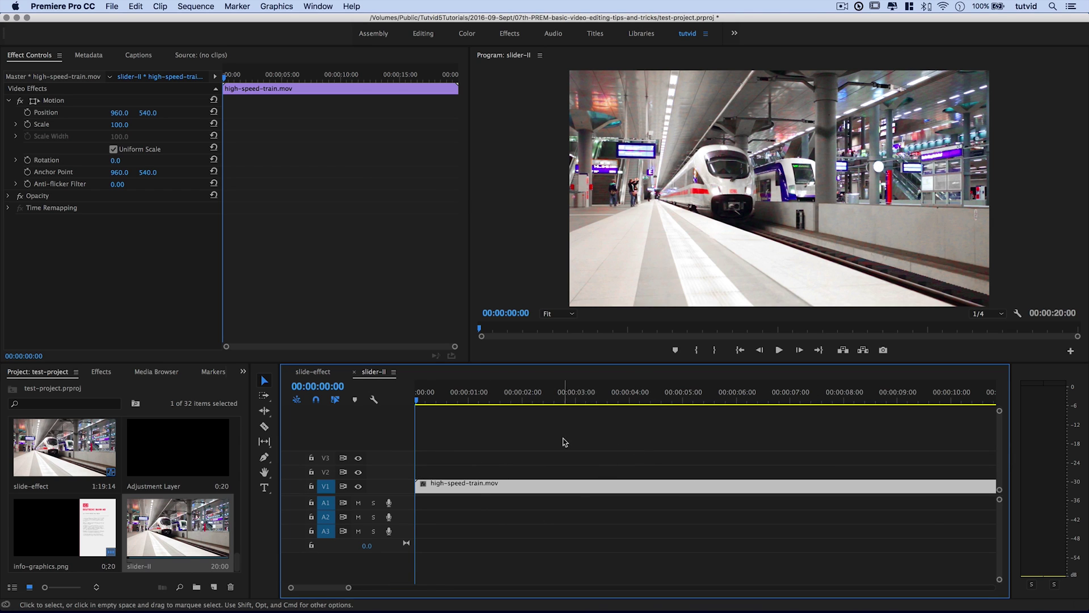
{"action": "scroll", "coordinate": [170, 482], "scroll_direction": "down", "scroll_amount": 3}
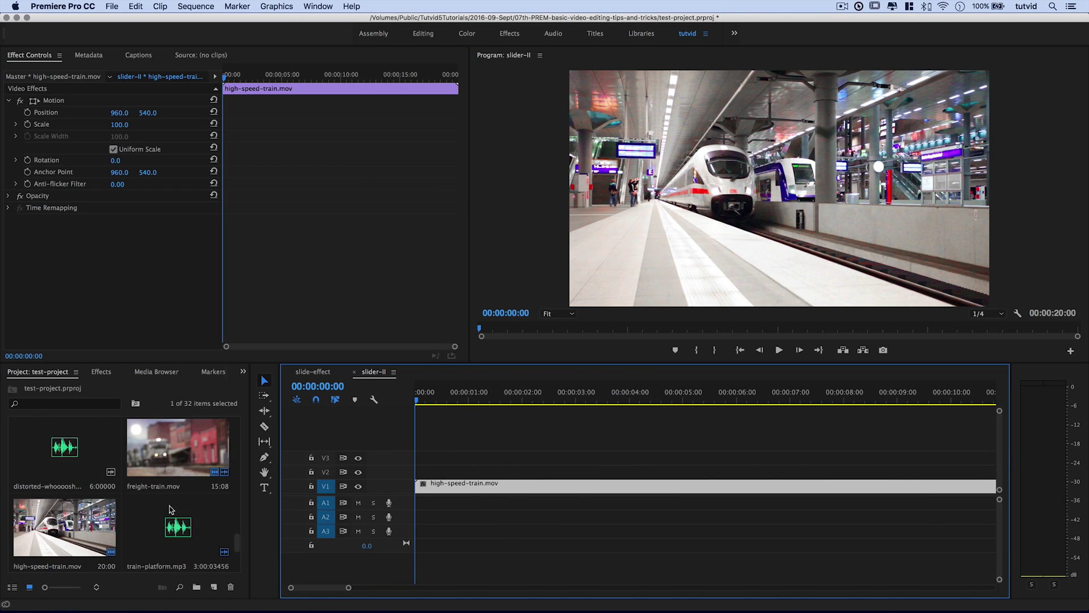
{"action": "left_click", "coordinate": [172, 470]}
{"action": "left_click_drag", "start_coordinate": [172, 470], "coordinate": [488, 473]}
{"action": "key", "text": "space"}
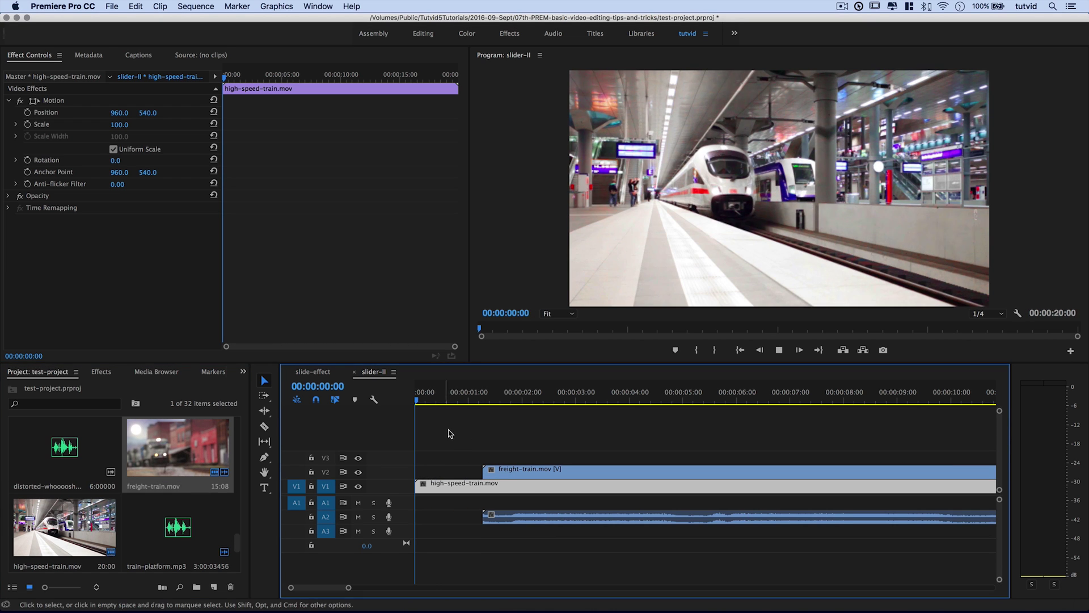
{"action": "key", "text": "space"}
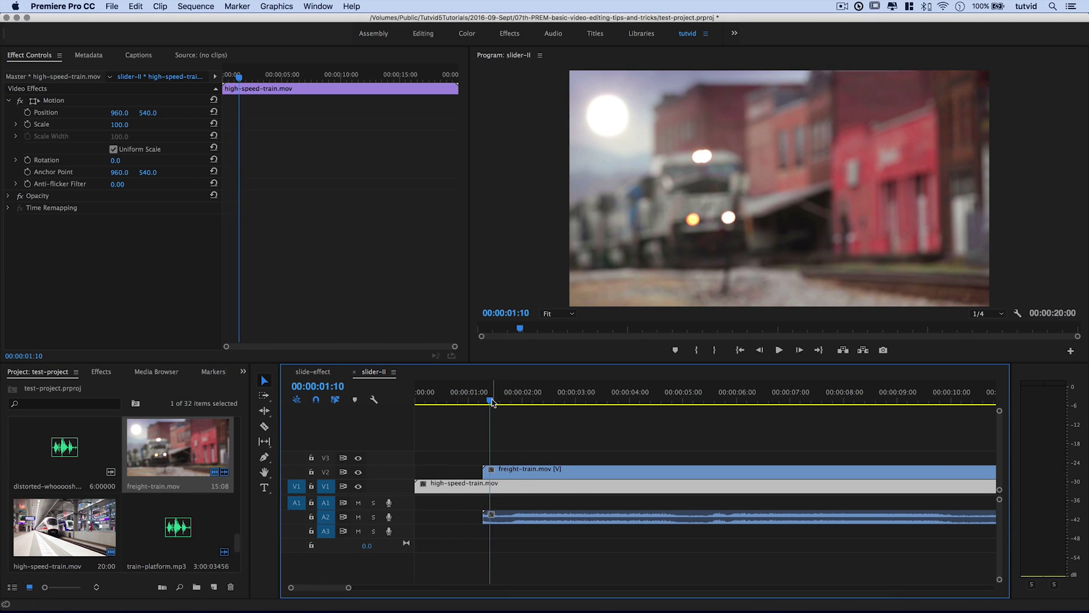
Shift the freight-train clip to start at 00:00:02:01 and delete its unlinked audio
{"action": "left_click", "coordinate": [523, 405]}
{"action": "left_click_drag", "start_coordinate": [559, 472], "coordinate": [600, 476]}
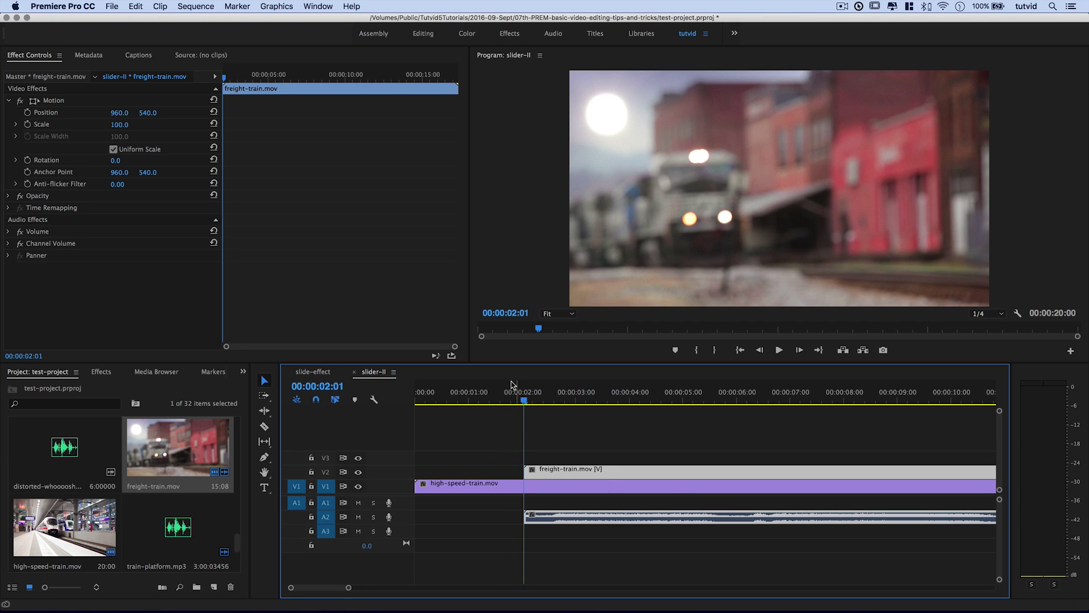
{"action": "right_click", "coordinate": [565, 478]}
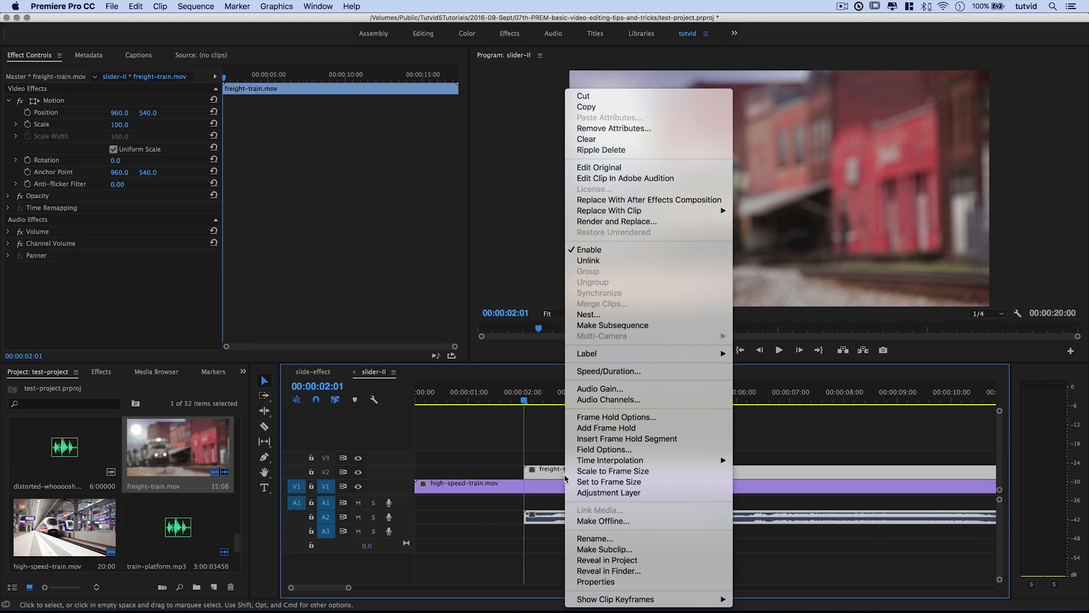
{"action": "left_click", "coordinate": [631, 261]}
{"action": "left_click", "coordinate": [570, 517]}
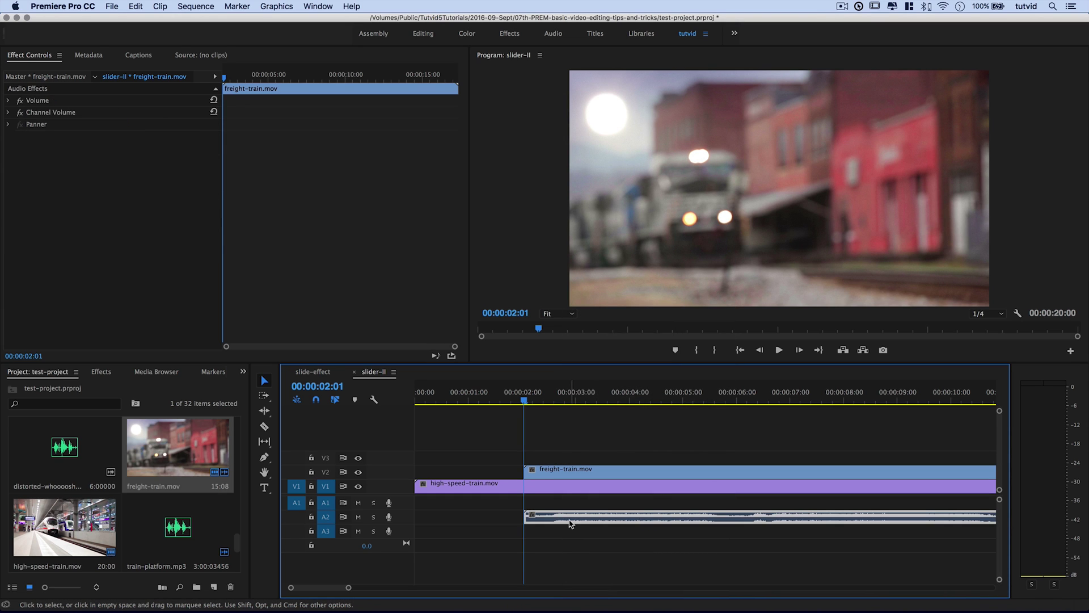
{"action": "key", "text": "Delete"}
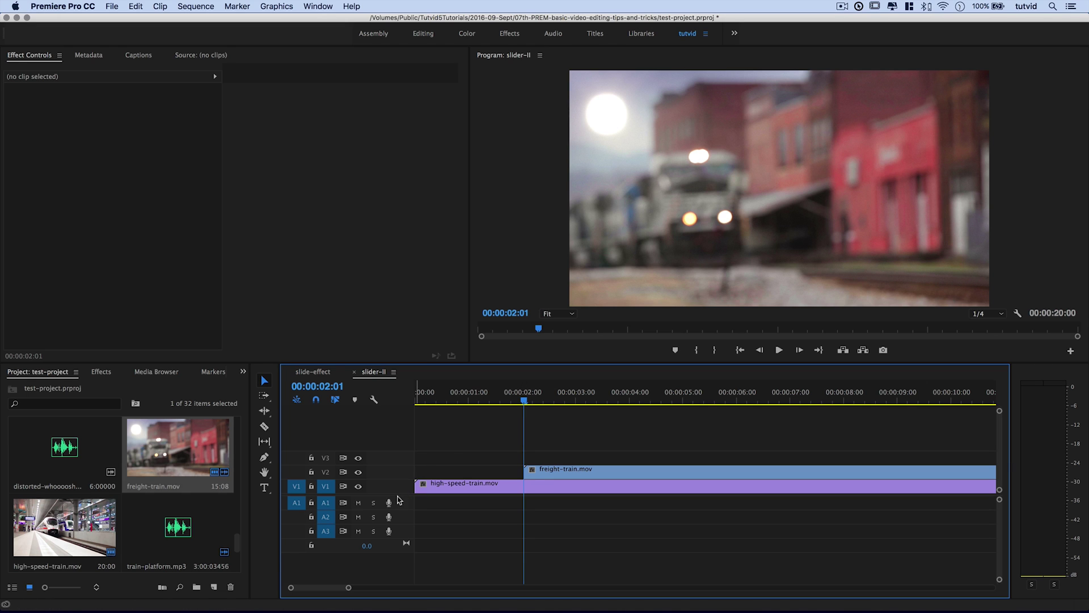
Enlarge the video tracks to show thumbnails and play through the cut to the freight train
{"action": "left_click_drag", "start_coordinate": [399, 494], "coordinate": [402, 561]}
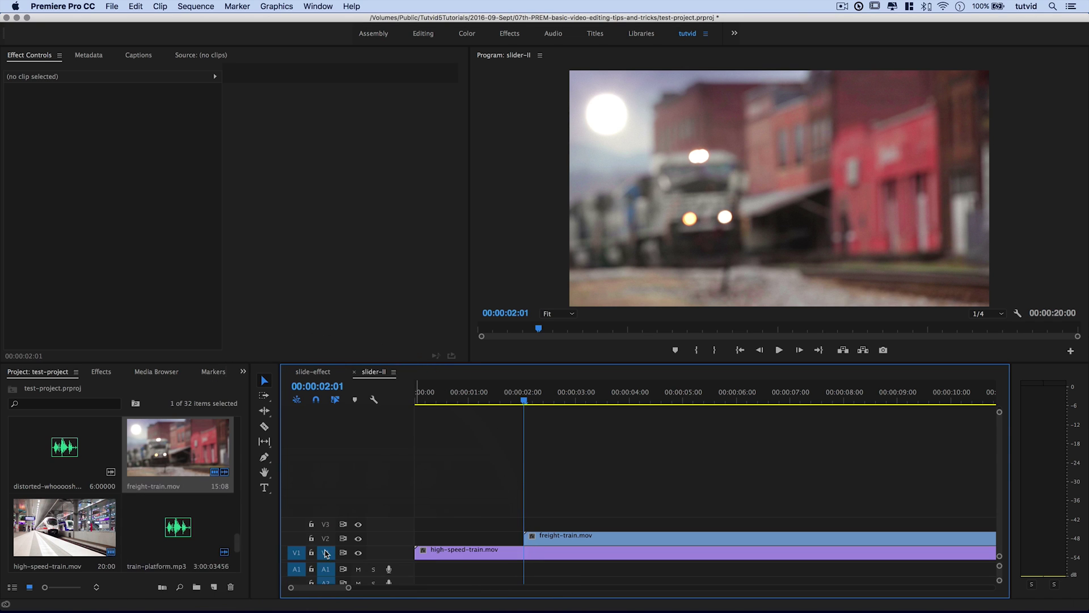
{"action": "key", "text": "super+equal"}
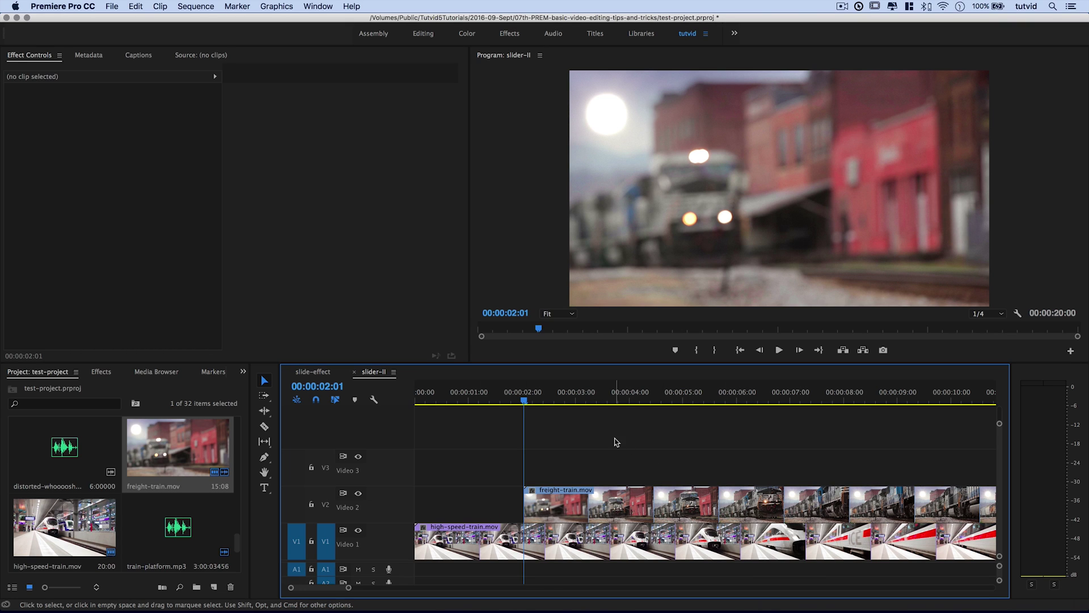
{"action": "left_click_drag", "start_coordinate": [522, 397], "coordinate": [487, 400]}
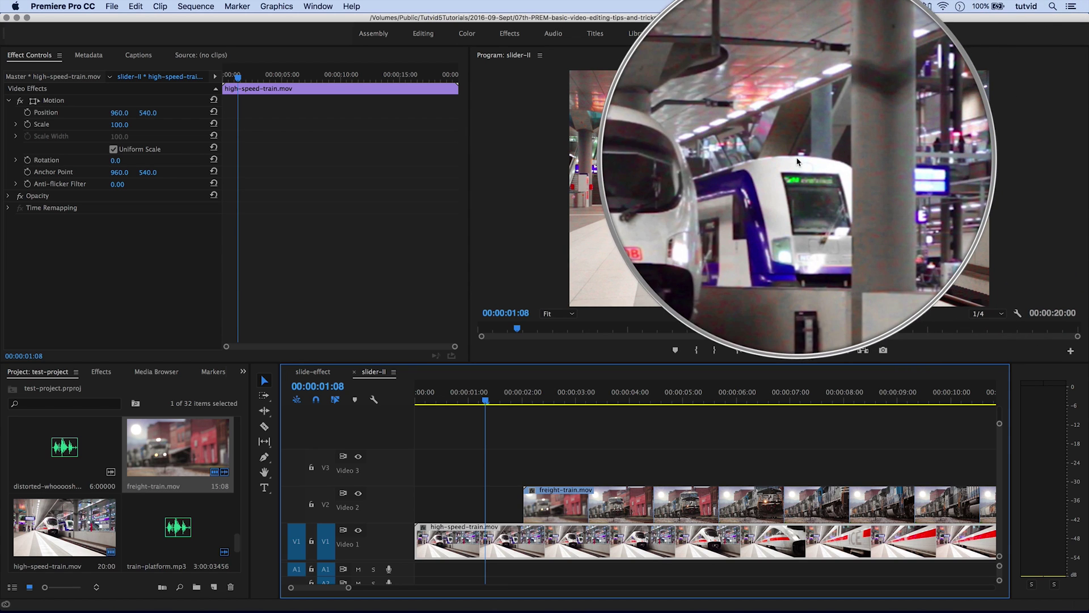
{"action": "key", "text": "space"}
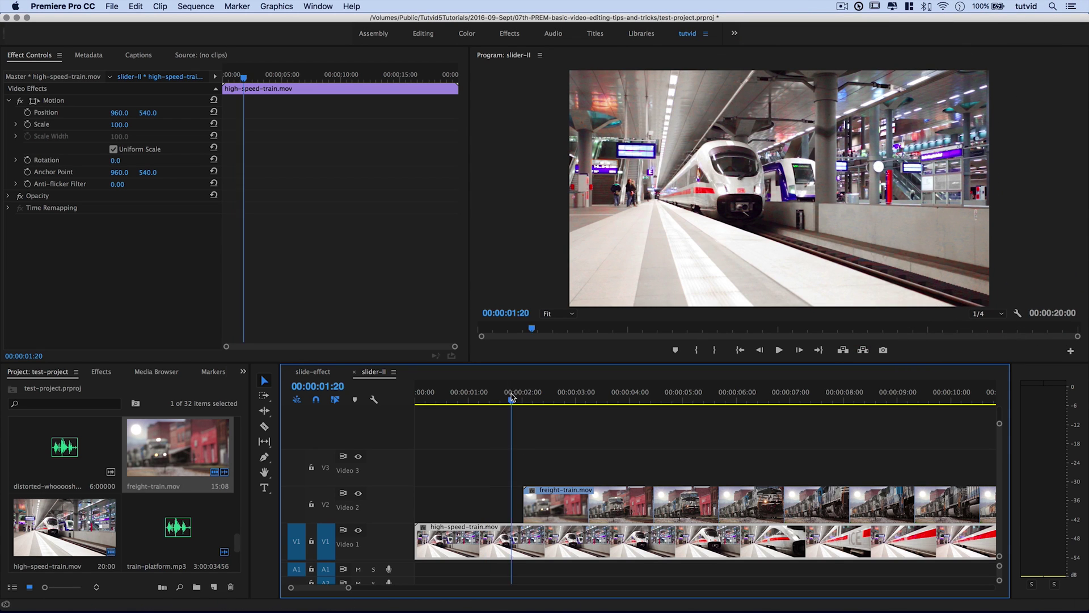
{"action": "key", "text": "space"}
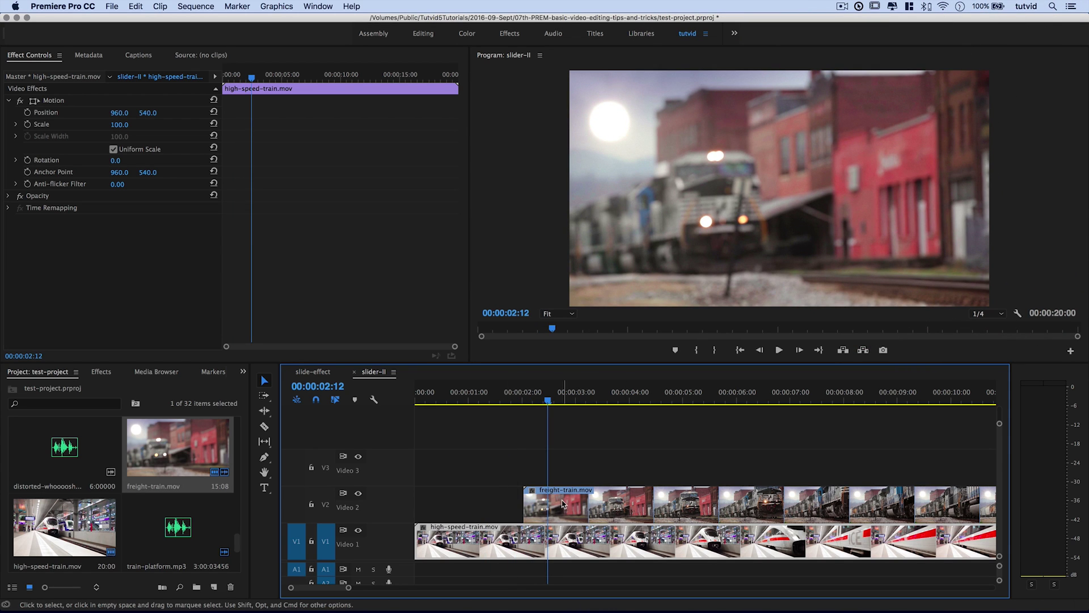
{"action": "left_click", "coordinate": [563, 507]}
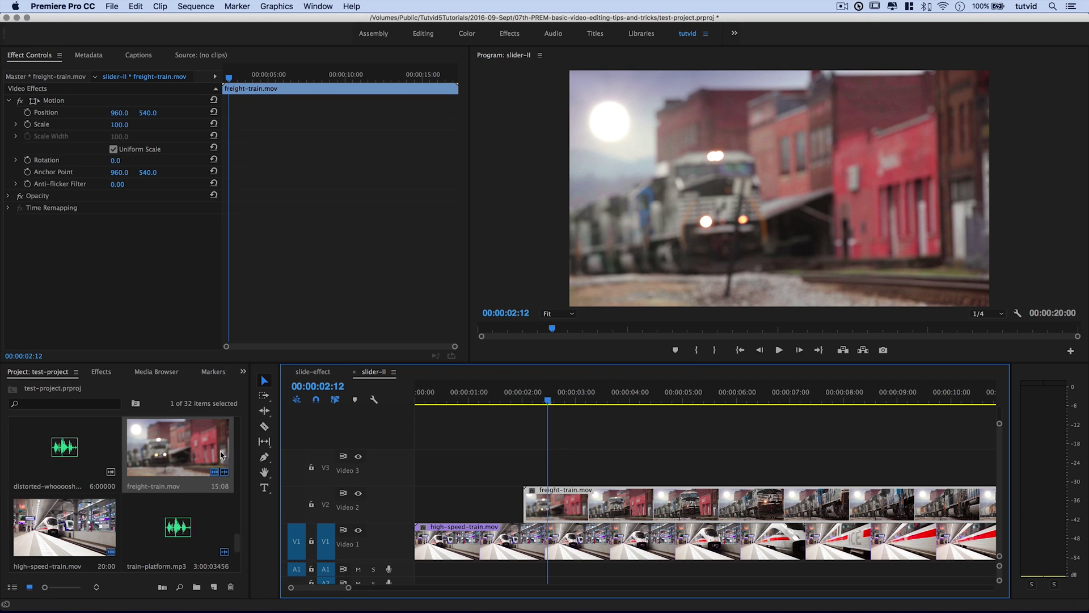
Search Effects for 'Linear' and apply Linear Wipe to freight-train.mov
{"action": "left_click", "coordinate": [103, 372]}
{"action": "left_click", "coordinate": [72, 388]}
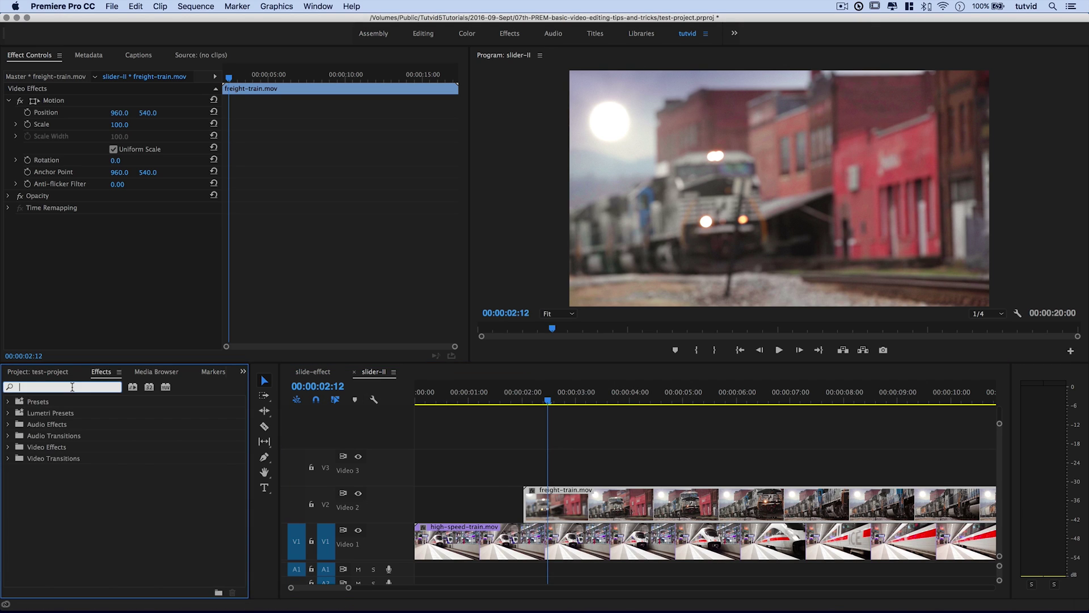
{"action": "type", "text": "Linear"}
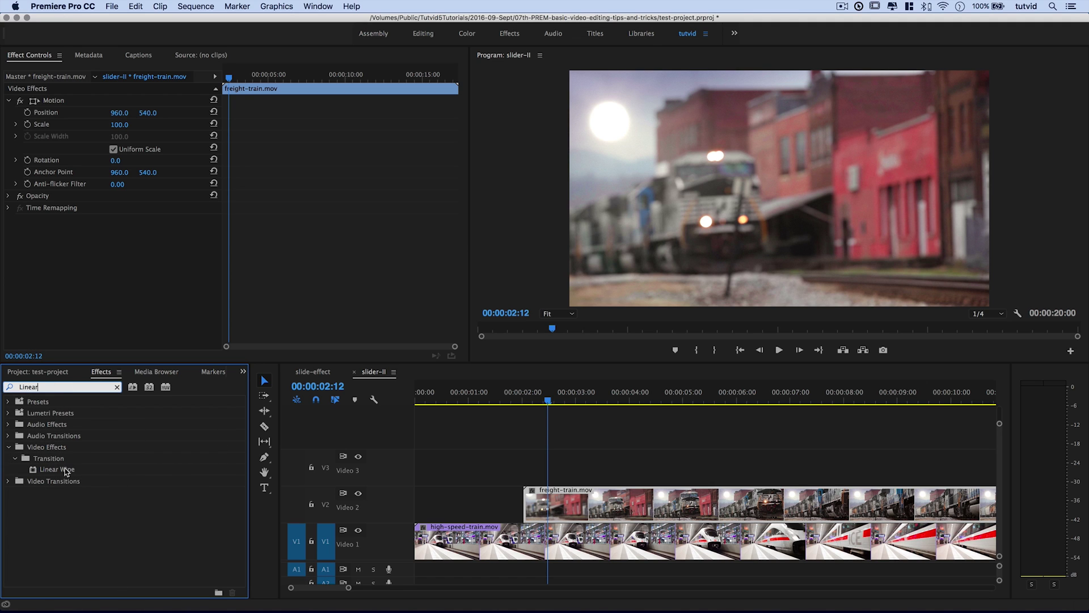
{"action": "left_click", "coordinate": [574, 506]}
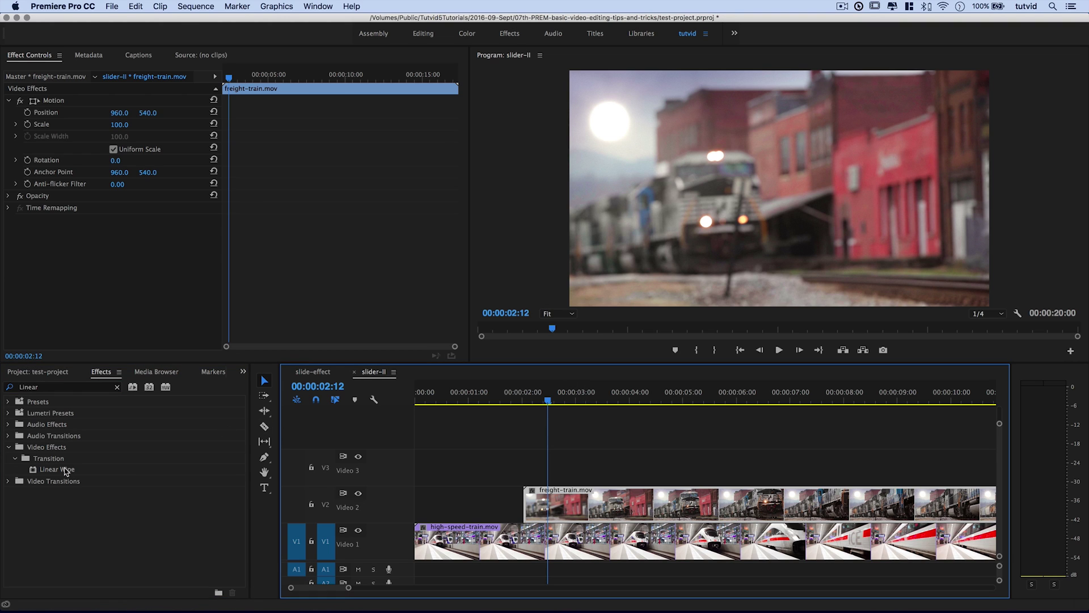
{"action": "double_click", "coordinate": [66, 471]}
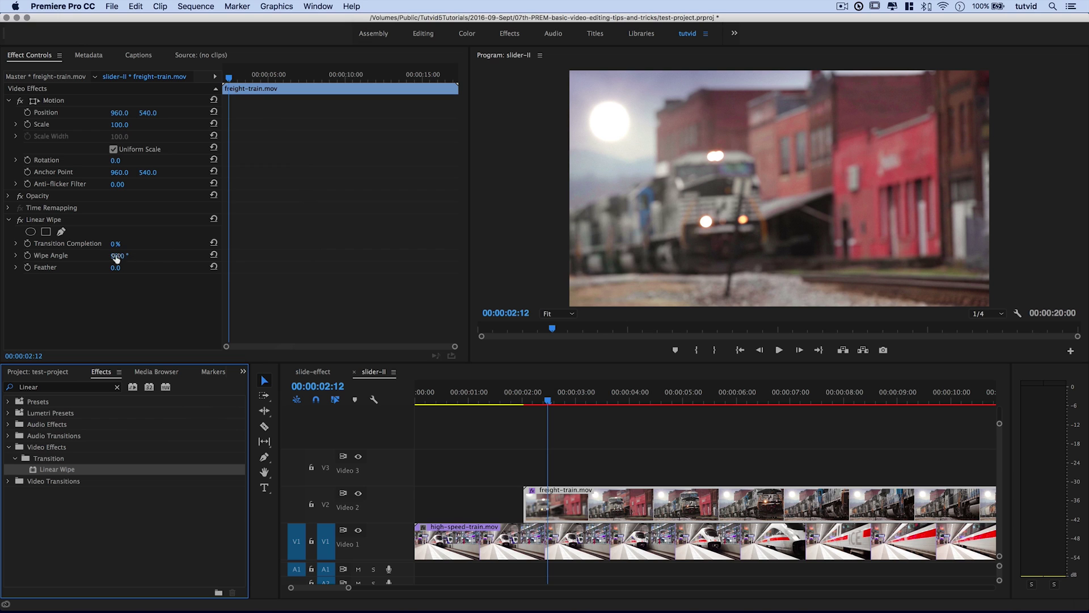
Raise Transition Completion to 100% and set its first keyframe near 2 seconds
{"action": "left_click_drag", "start_coordinate": [115, 243], "coordinate": [172, 244]}
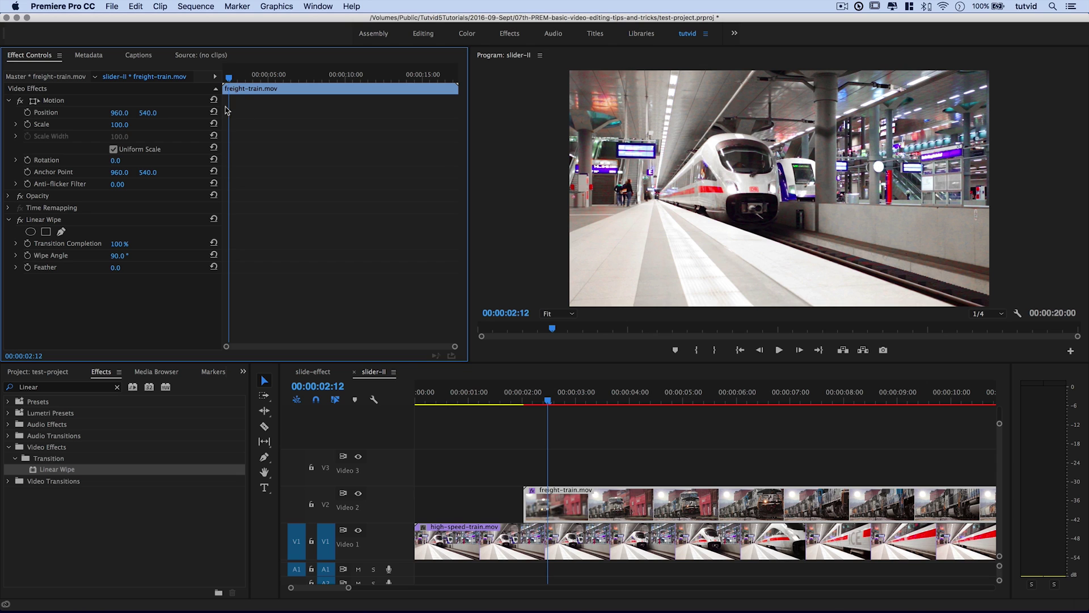
{"action": "left_click_drag", "start_coordinate": [229, 78], "coordinate": [233, 78]}
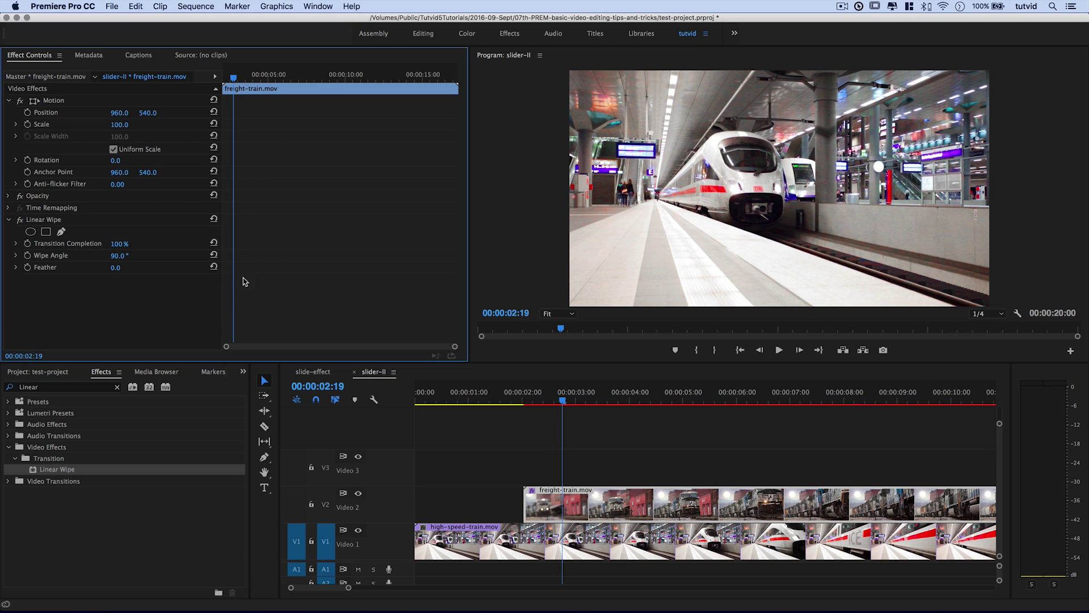
{"action": "left_click", "coordinate": [27, 244]}
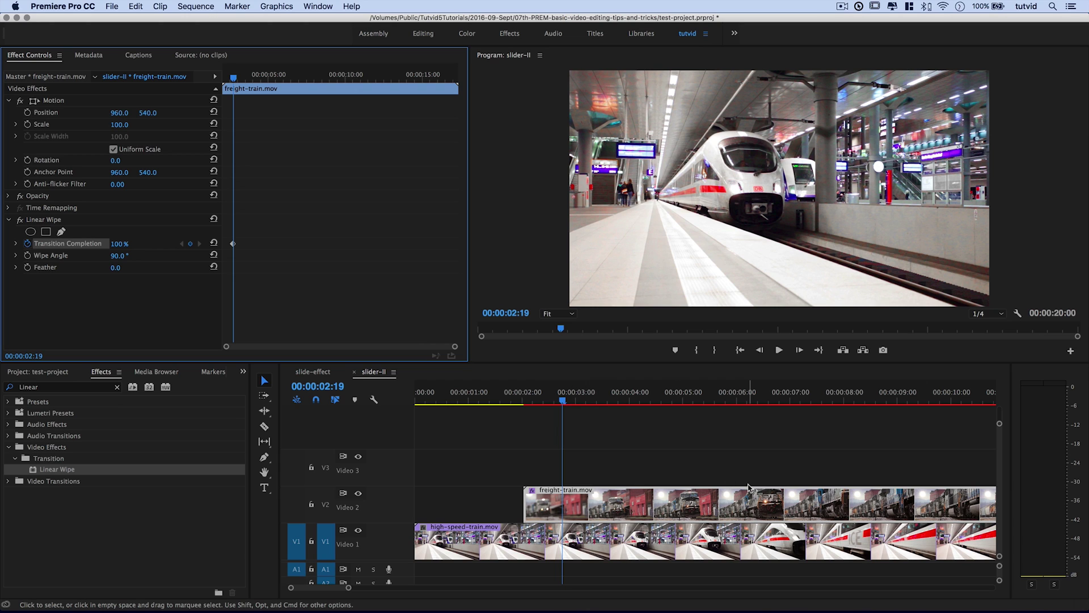
Step forward to 00:00:03:14 and keyframe Transition Completion at 50%
{"action": "key", "text": "shift"}
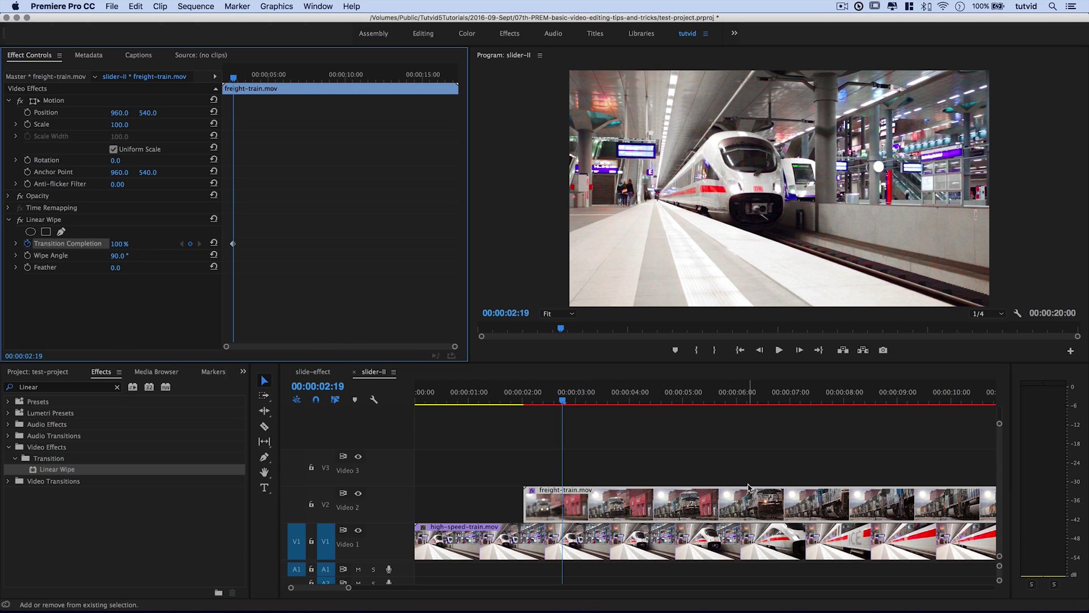
{"action": "key", "text": "shift+Right"}
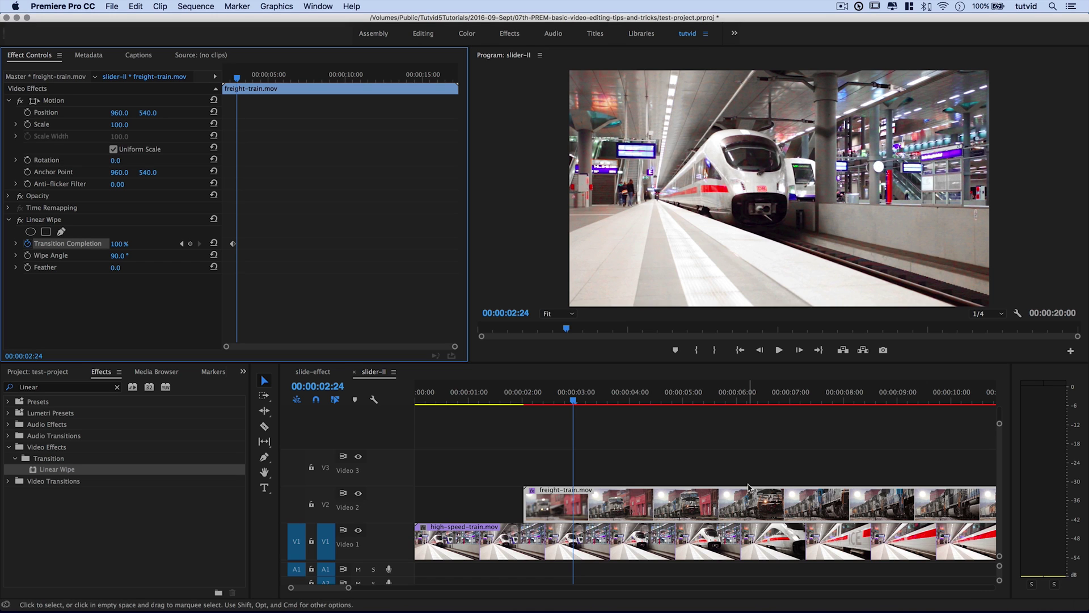
{"action": "key", "text": "space"}
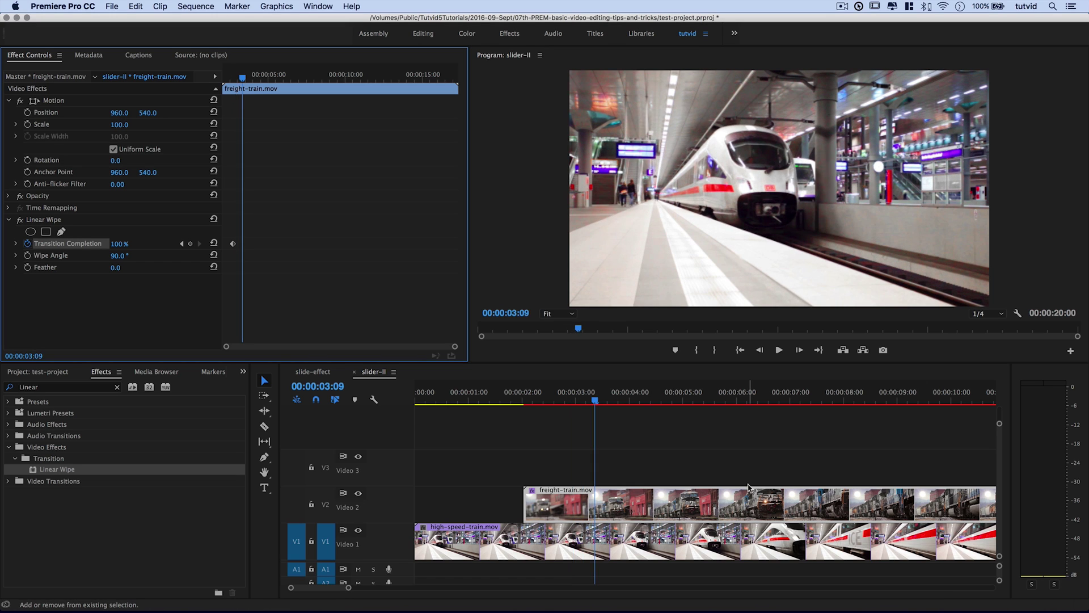
{"action": "key", "text": "shift+Right"}
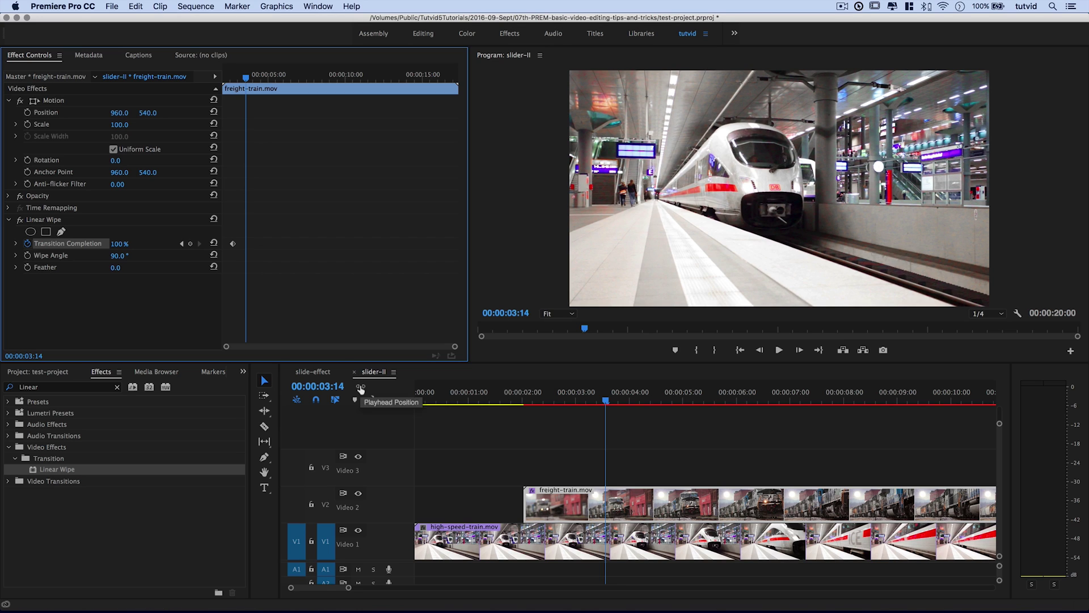
{"action": "left_click", "coordinate": [120, 244]}
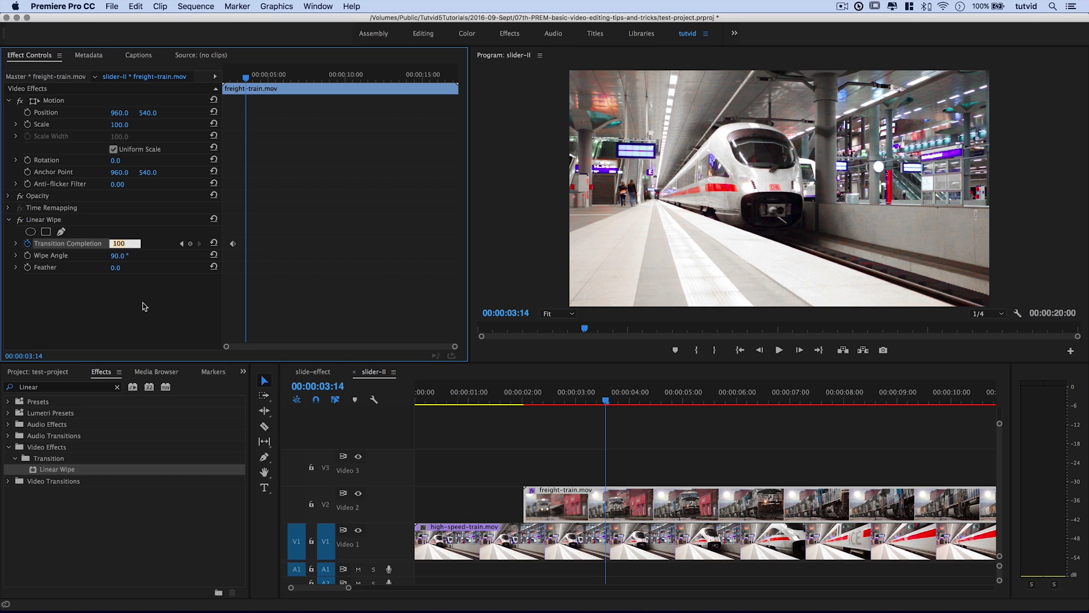
{"action": "type", "text": "50"}
{"action": "key", "text": "Tab"}
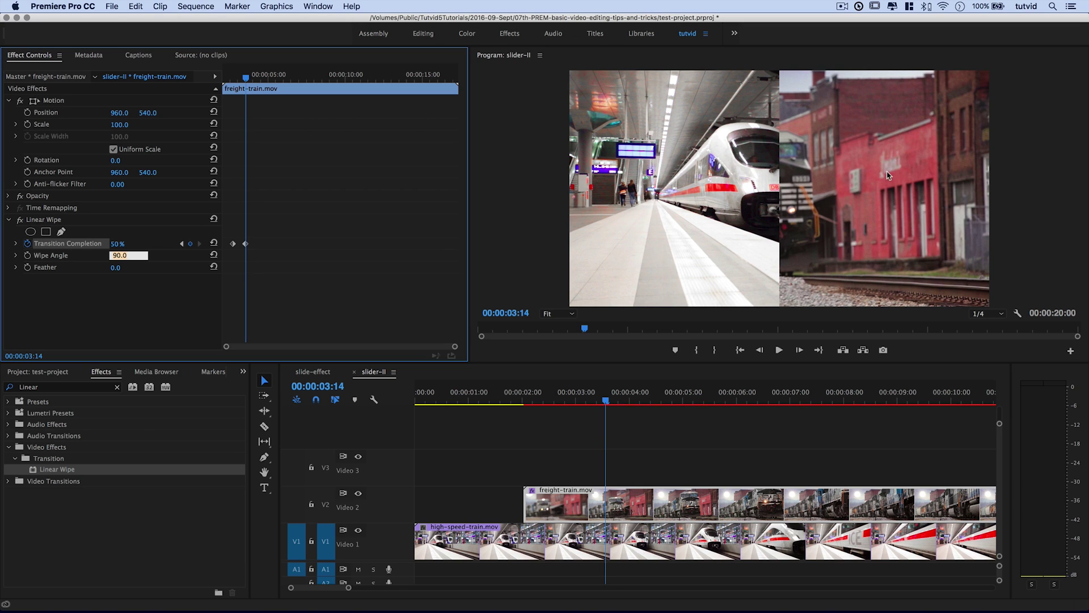
Play back and scrub the wipe, then select both Transition Completion keyframes
{"action": "left_click_drag", "start_coordinate": [241, 76], "coordinate": [214, 83]}
{"action": "key", "text": "space"}
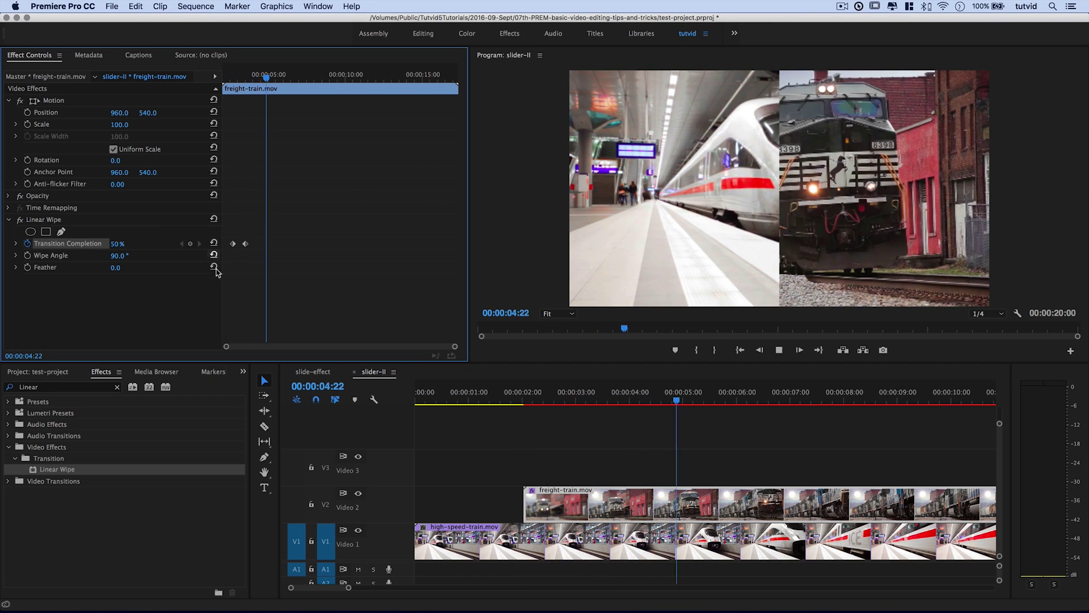
{"action": "key", "text": "space"}
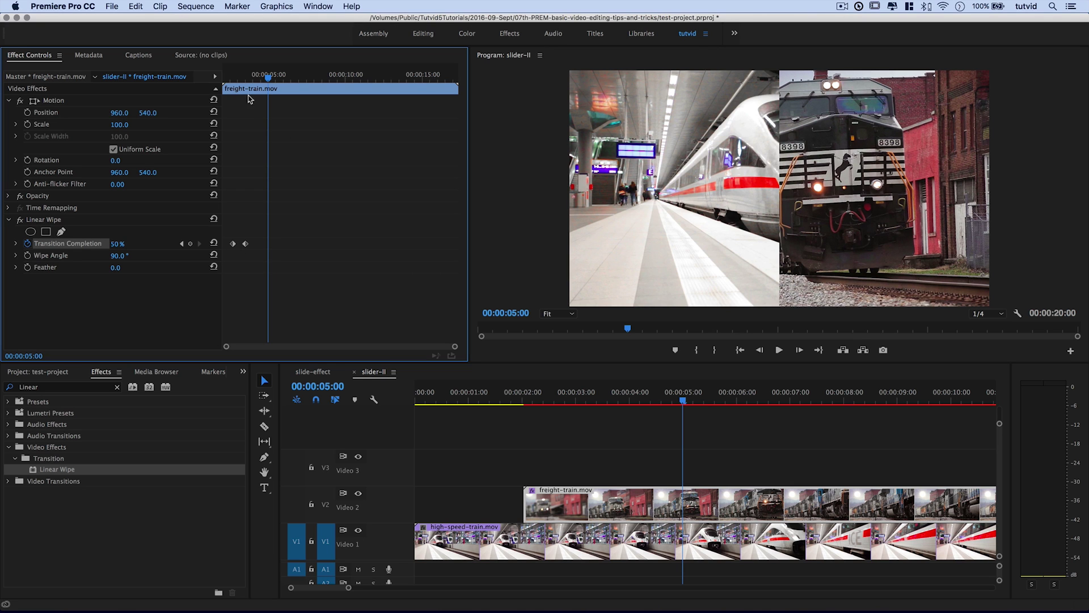
{"action": "mouse_move", "coordinate": [245, 77]}
{"action": "left_mouse_down"}
{"action": "mouse_move", "coordinate": [231, 79]}
{"action": "mouse_move", "coordinate": [255, 85]}
{"action": "mouse_move", "coordinate": [227, 80]}
{"action": "left_mouse_up"}
{"action": "mouse_move", "coordinate": [258, 226]}
{"action": "left_mouse_down"}
{"action": "mouse_move", "coordinate": [246, 259]}
{"action": "mouse_move", "coordinate": [222, 257]}
{"action": "left_mouse_up"}
Apply Ease In to both wipe keyframes and preview the eased wipe
{"action": "right_click", "coordinate": [234, 247]}
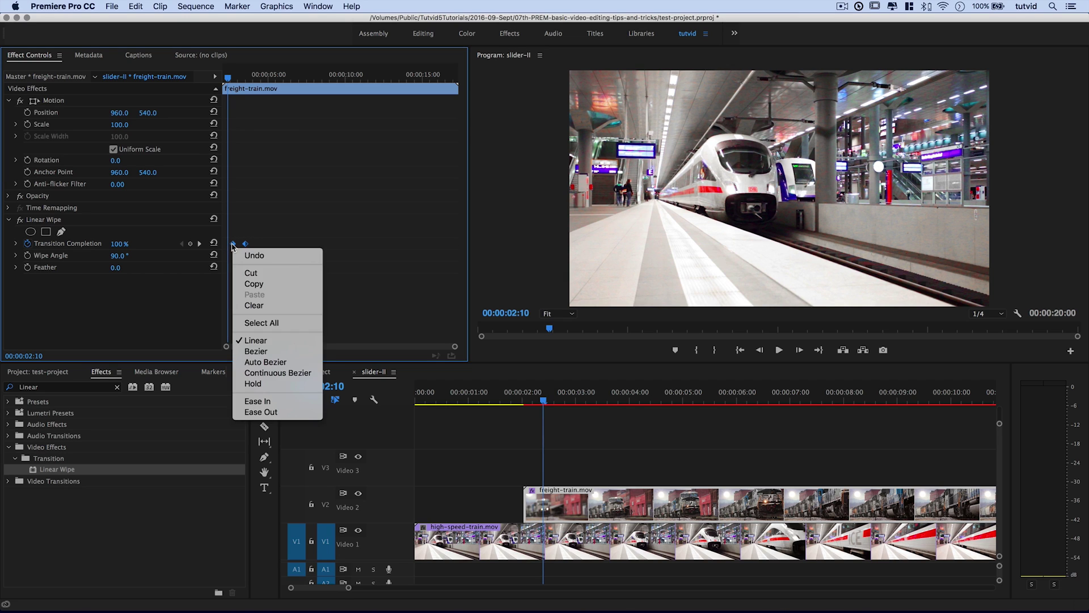
{"action": "left_click", "coordinate": [277, 404]}
{"action": "key", "text": "space"}
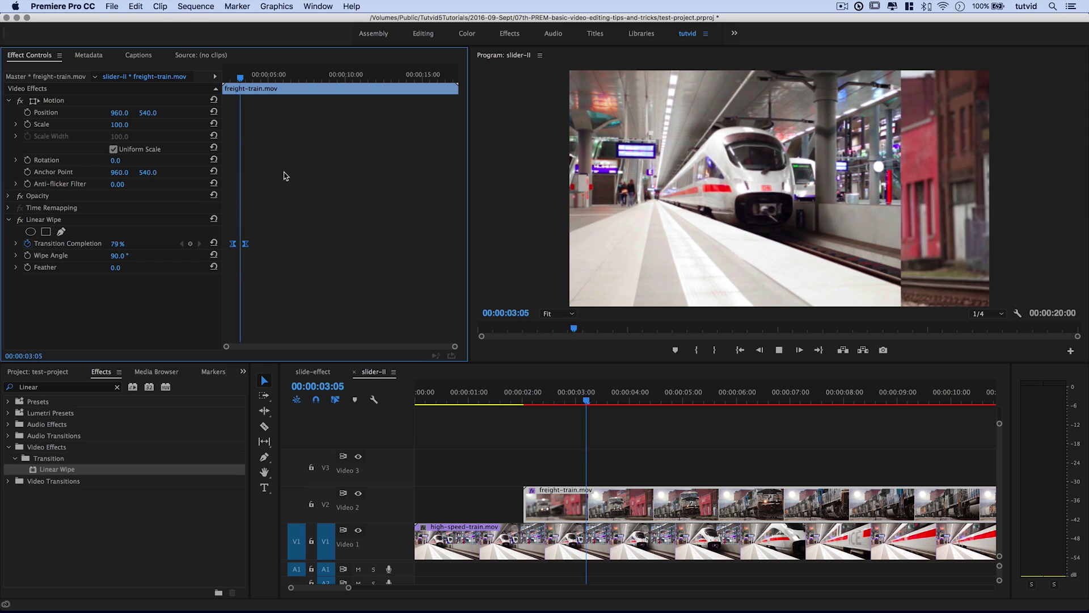
{"action": "key", "text": "space"}
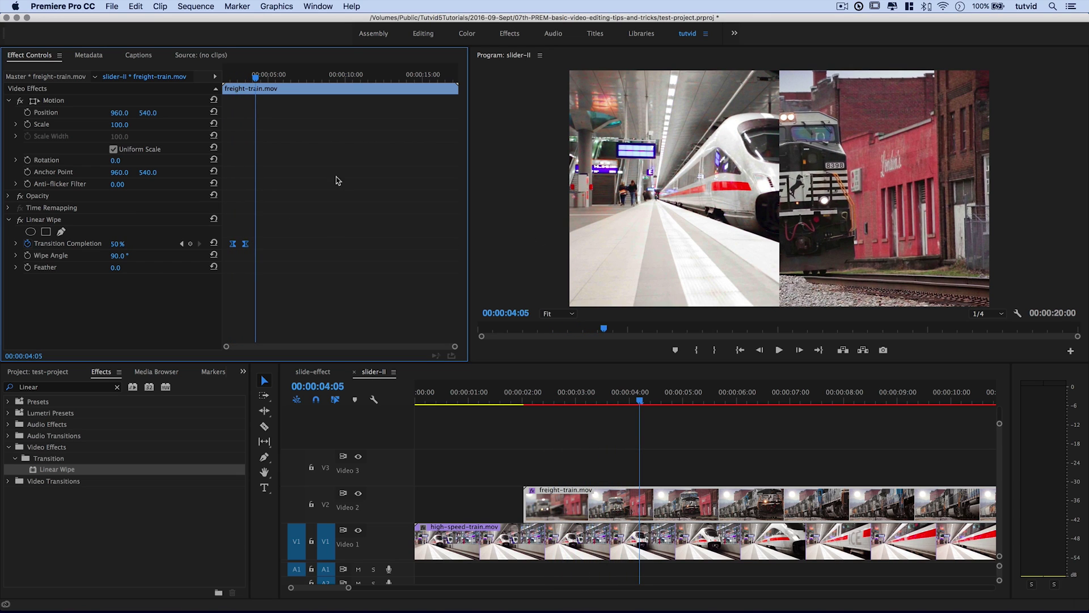
Nudge the two wipe keyframes earlier, then later, replaying the wipe after each retime
{"action": "left_click_drag", "start_coordinate": [244, 248], "coordinate": [239, 248]}
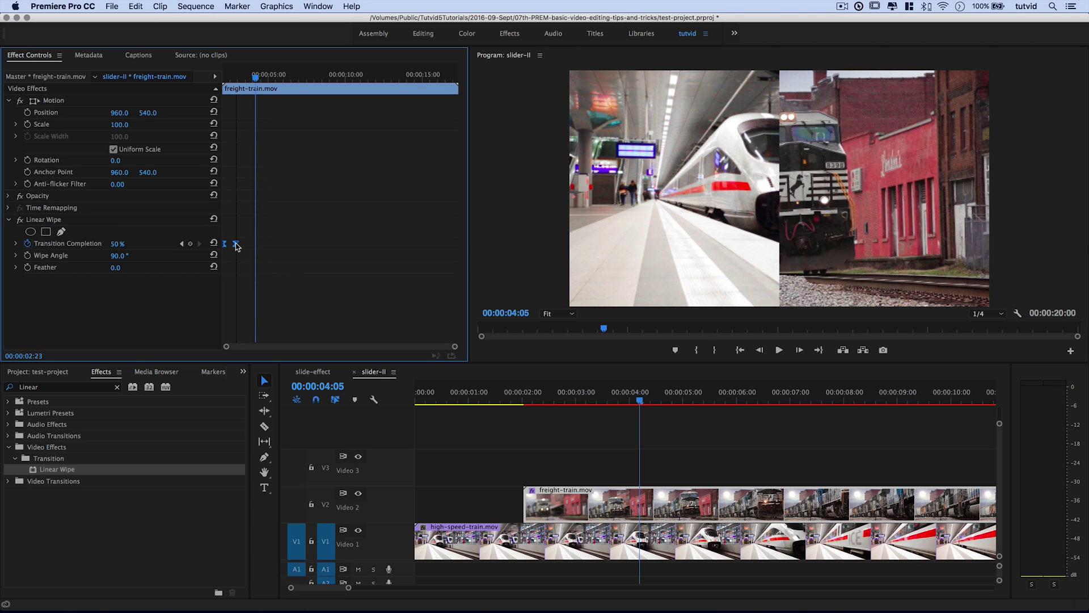
{"action": "left_click_drag", "start_coordinate": [256, 76], "coordinate": [224, 78]}
{"action": "key", "text": "space"}
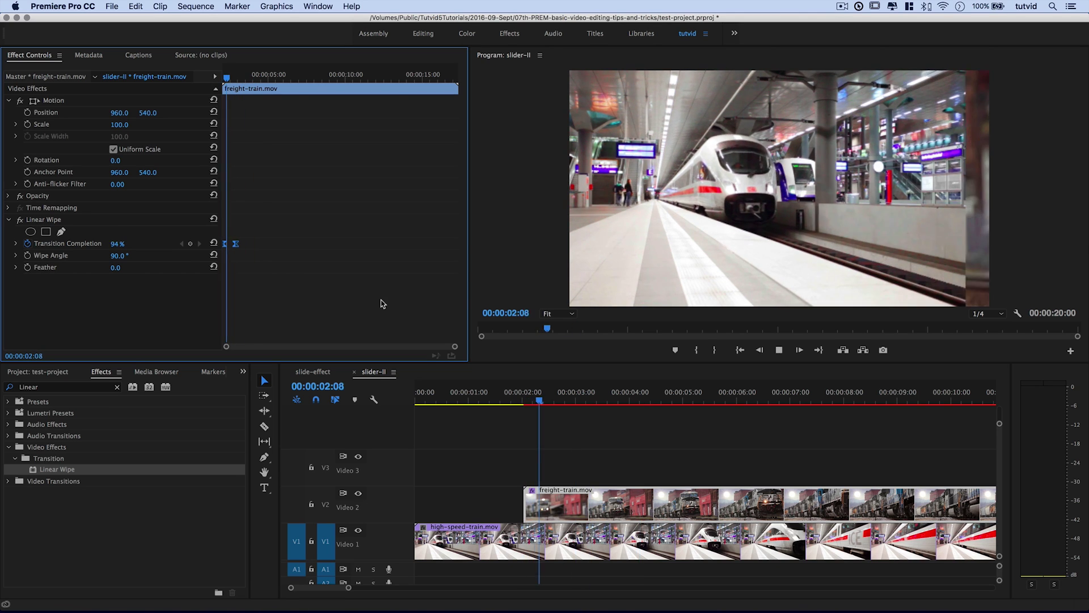
{"action": "key", "text": "space"}
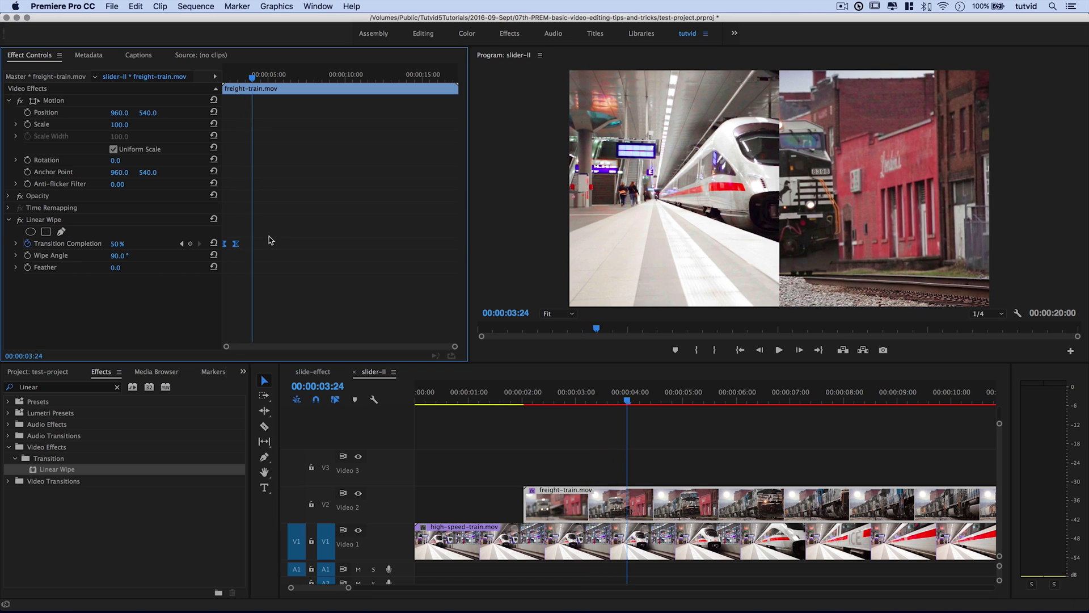
{"action": "left_click_drag", "start_coordinate": [236, 245], "coordinate": [248, 247]}
{"action": "left_click_drag", "start_coordinate": [246, 81], "coordinate": [225, 79]}
{"action": "key", "text": "space"}
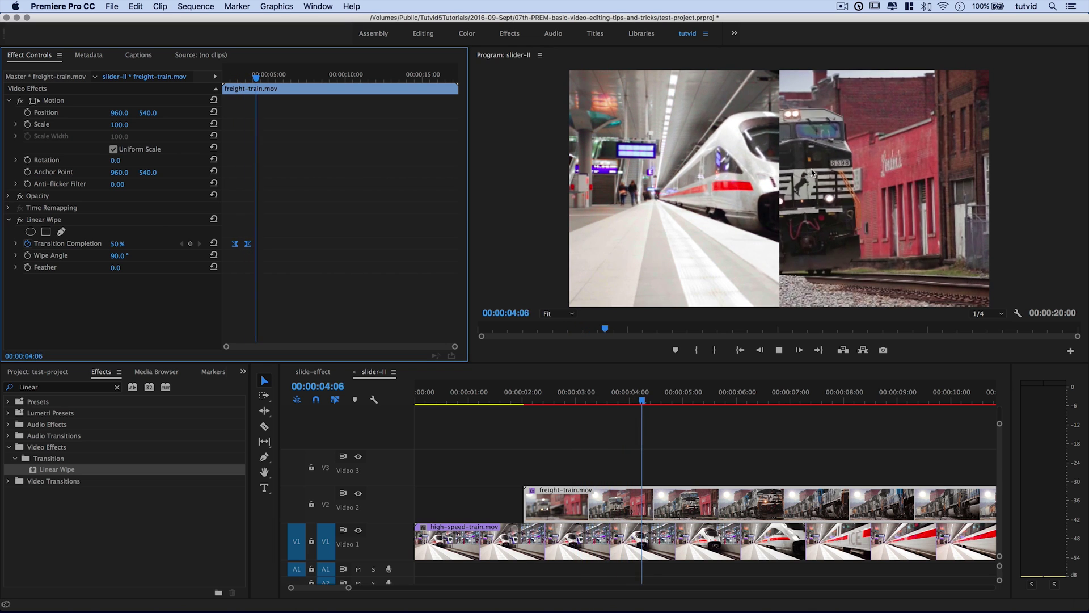
{"action": "key", "text": "space"}
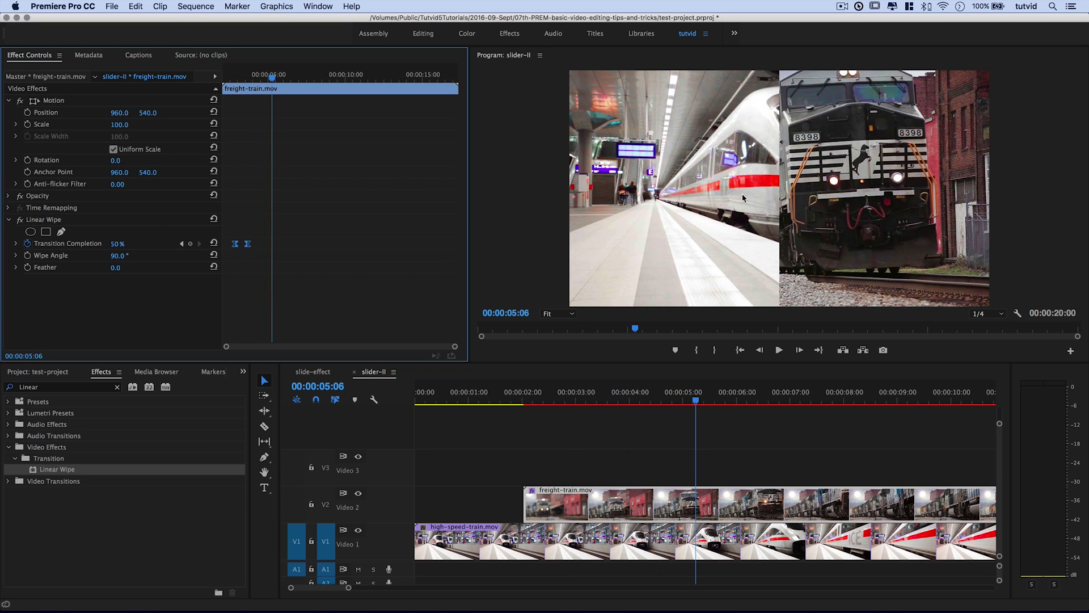
{"action": "left_click_drag", "start_coordinate": [261, 77], "coordinate": [182, 87]}
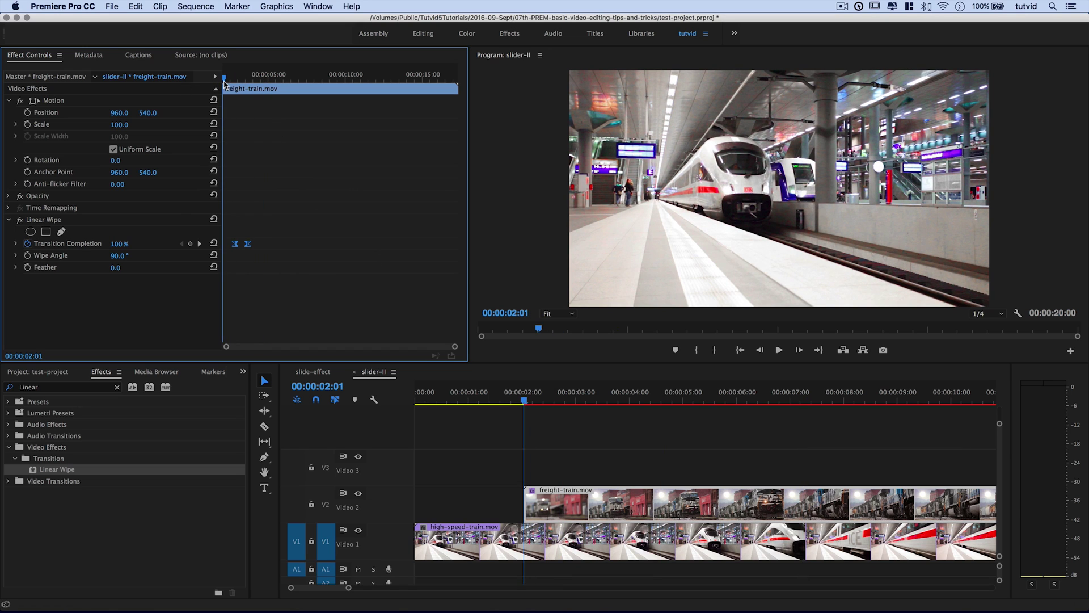
{"action": "left_click", "coordinate": [564, 537]}
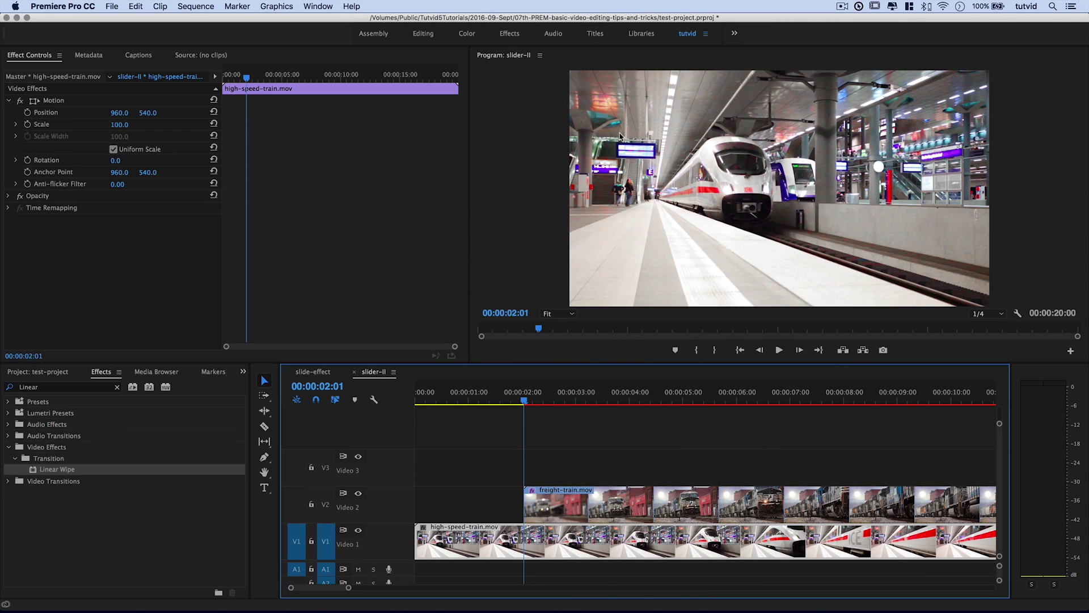
Scrub through the wipe and park the playhead on its first keyframe at 00:00:02:22
{"action": "left_click_drag", "start_coordinate": [524, 404], "coordinate": [652, 414]}
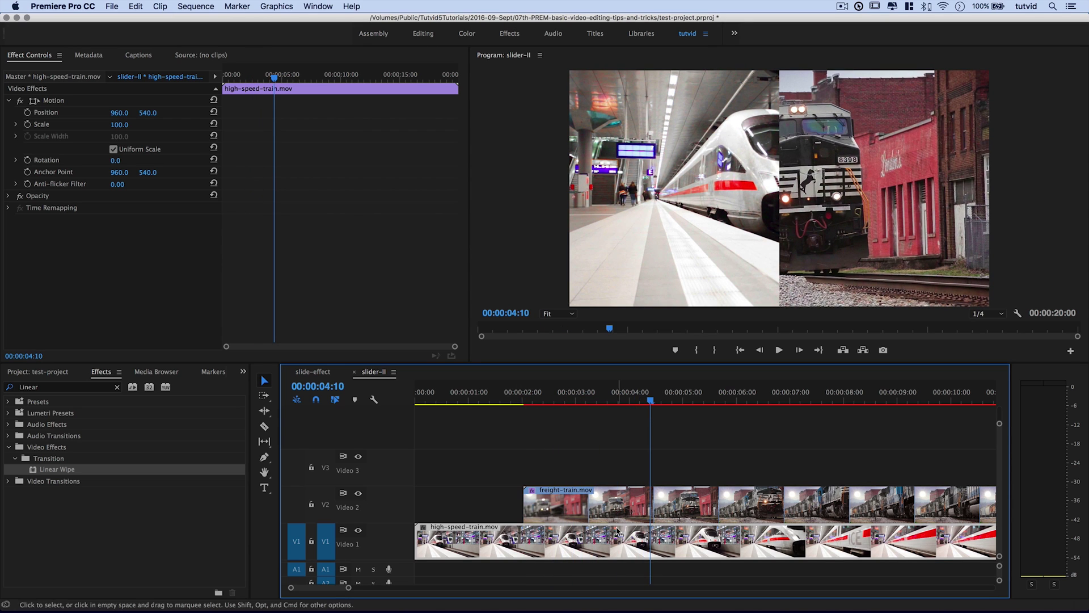
{"action": "left_click_drag", "start_coordinate": [649, 403], "coordinate": [549, 404]}
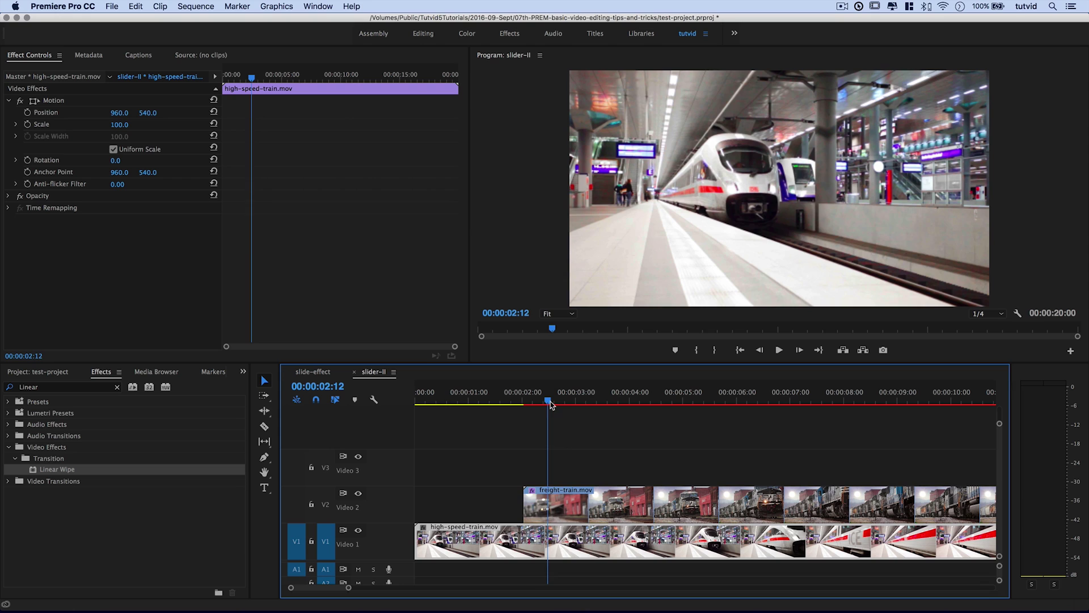
{"action": "left_click", "coordinate": [575, 513]}
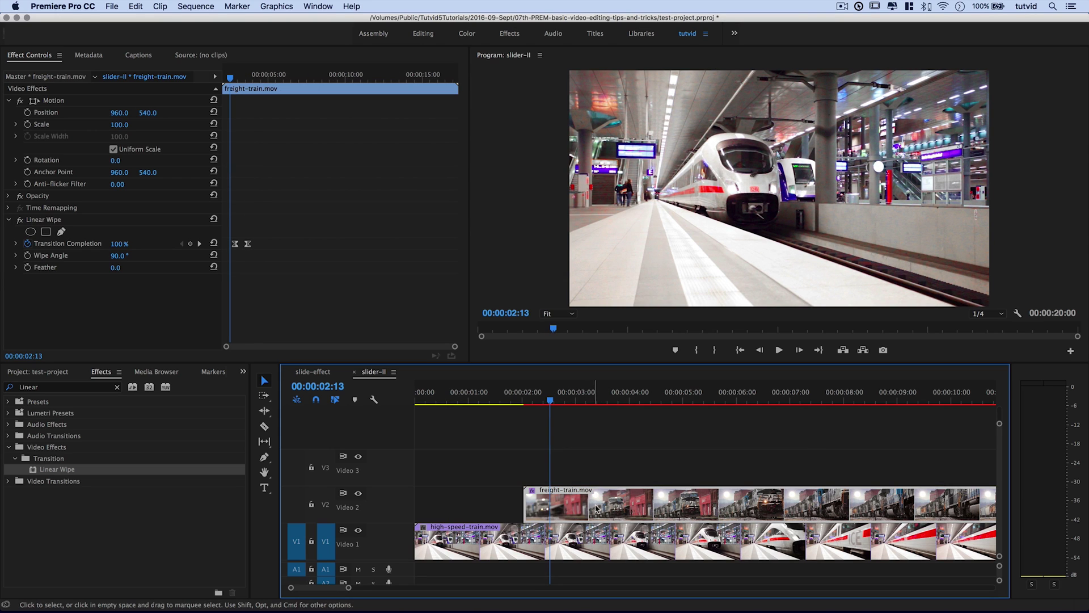
{"action": "left_click", "coordinate": [199, 245]}
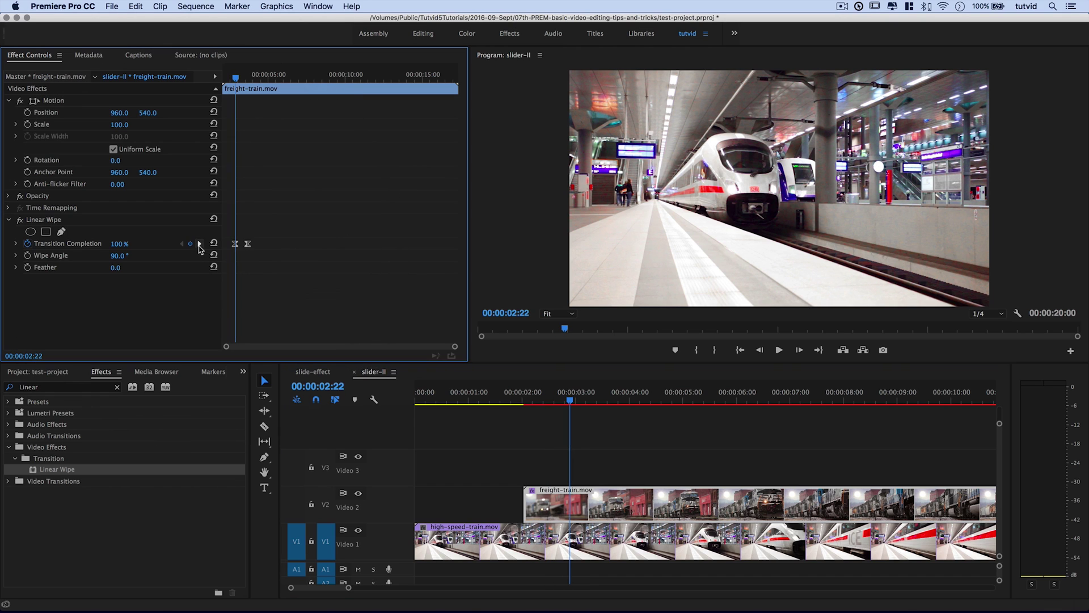
Keyframe the high-speed train's Position, sliding X from 960.0 to 631.0 at 00:00:03:18
{"action": "left_click", "coordinate": [579, 544]}
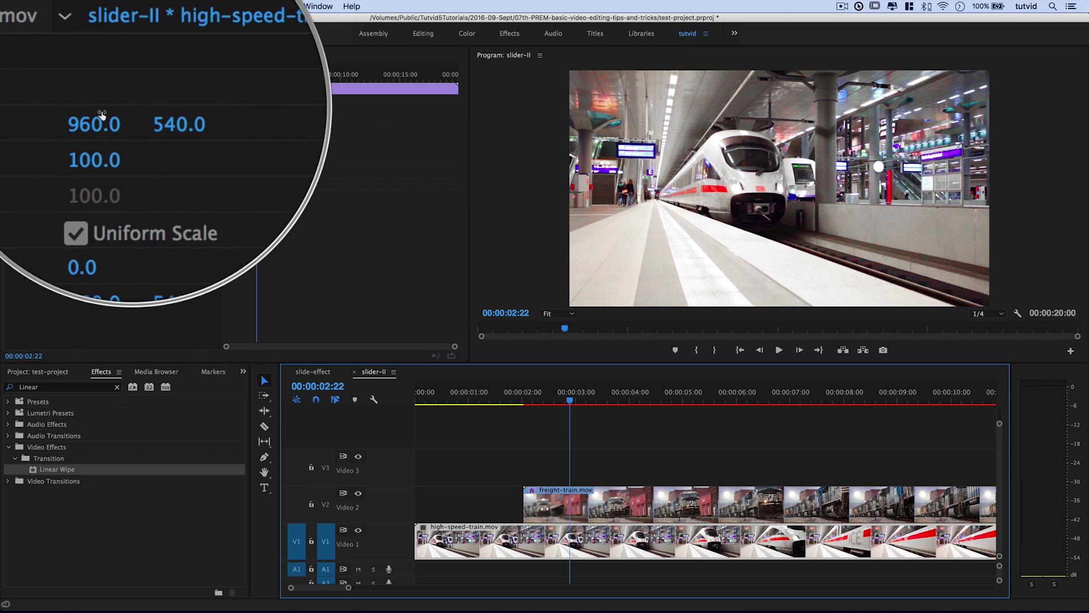
{"action": "left_click", "coordinate": [27, 112]}
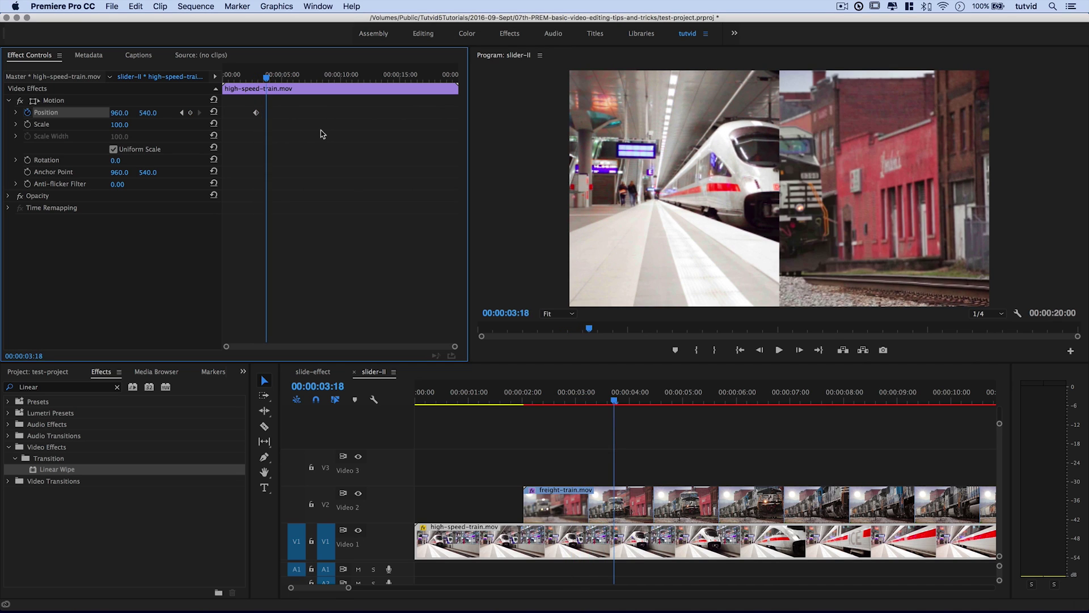
{"action": "key", "text": "Left"}
{"action": "key", "text": "Left"}
{"action": "key", "text": "Left"}
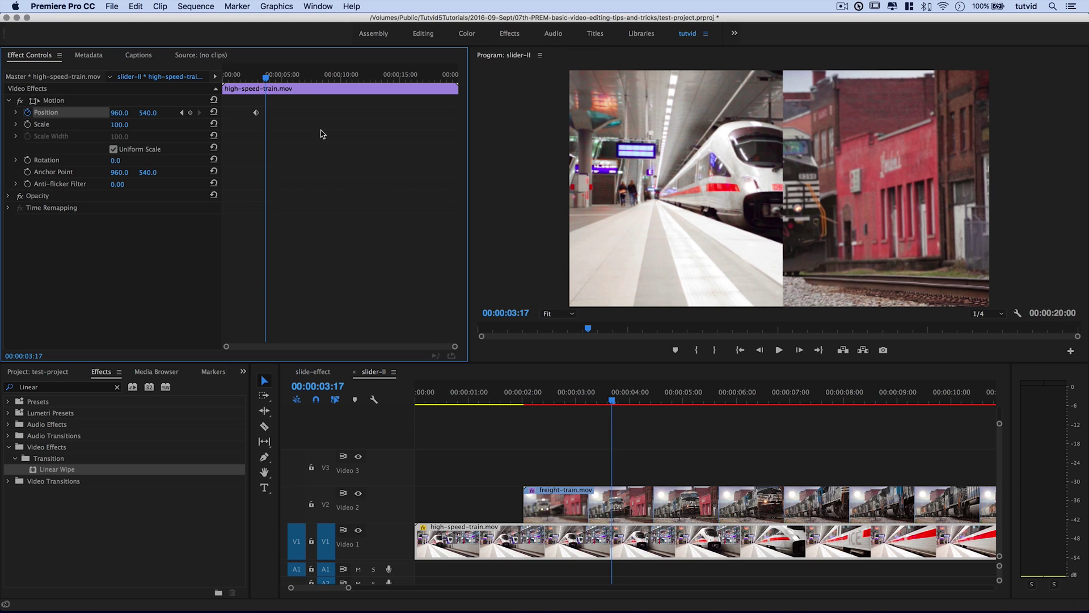
{"action": "key", "text": "Right"}
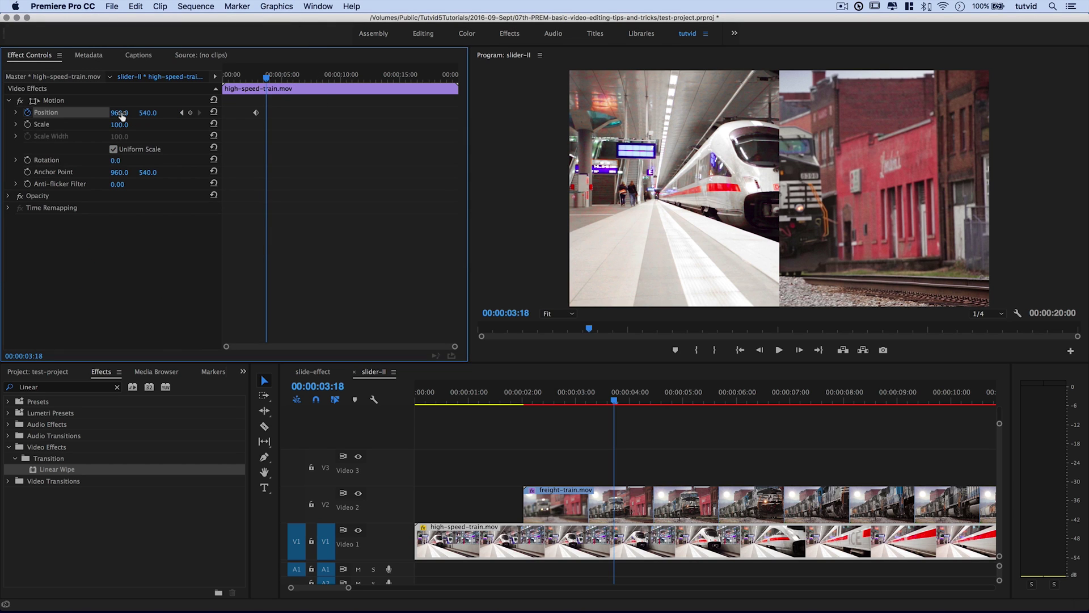
{"action": "left_click_drag", "start_coordinate": [121, 114], "coordinate": [28, 114]}
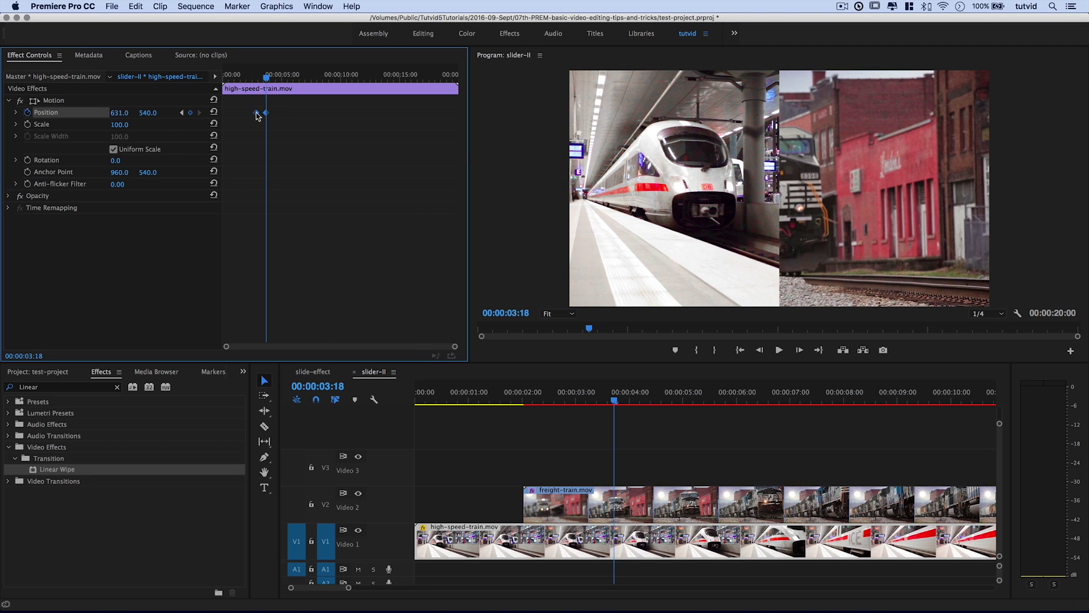
{"action": "right_click", "coordinate": [259, 116]}
Apply Ease Out to the Position keyframes and play from 00:00:01:24 to check the slide
{"action": "mouse_move", "coordinate": [283, 211]}
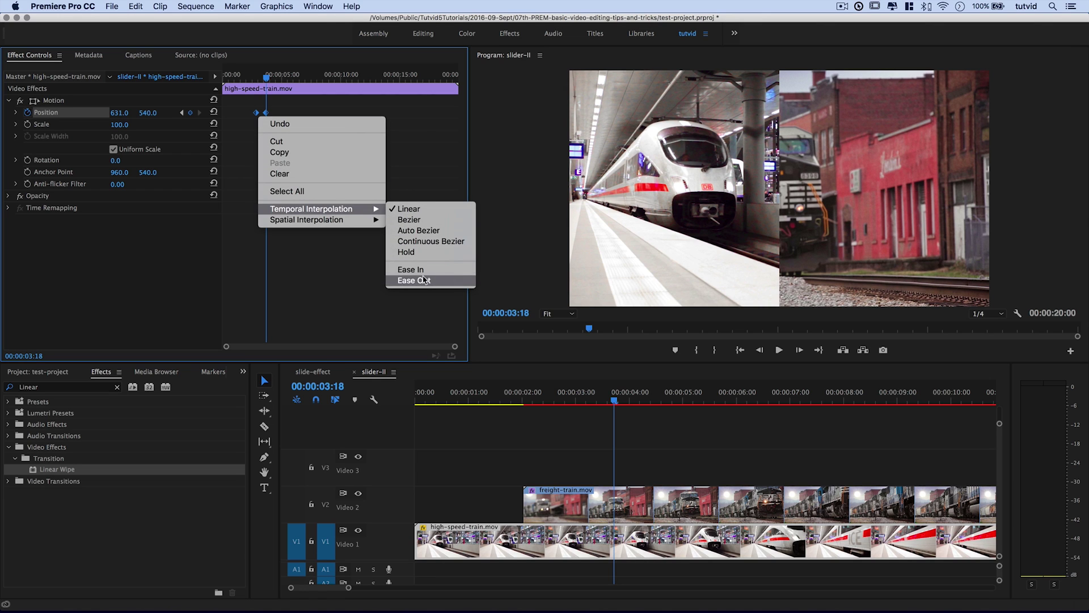
{"action": "left_click", "coordinate": [424, 280]}
{"action": "left_click", "coordinate": [232, 78]}
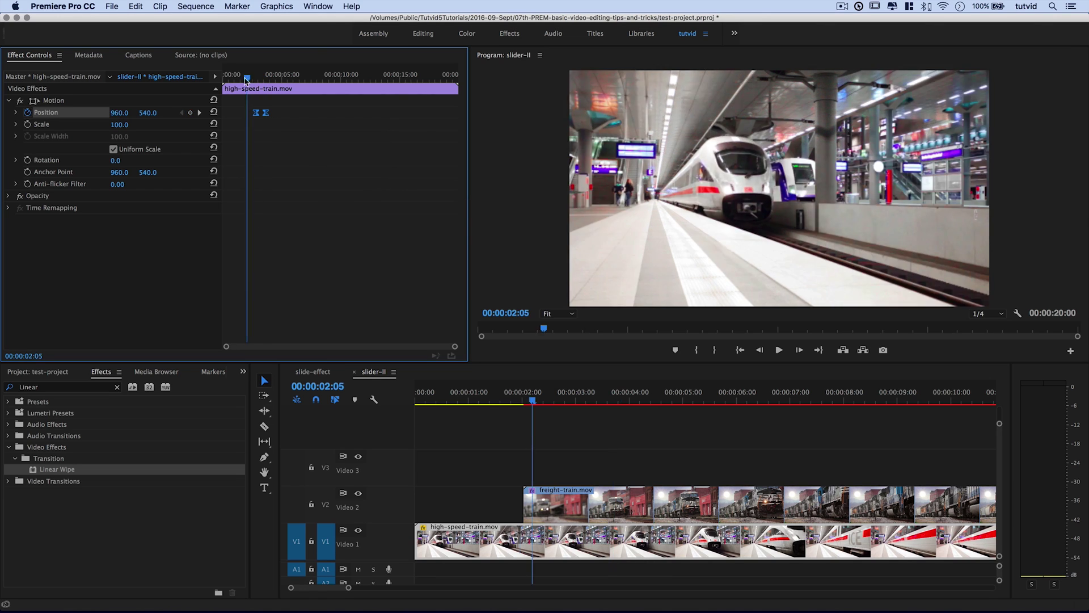
{"action": "left_click", "coordinate": [521, 402]}
{"action": "key", "text": "space"}
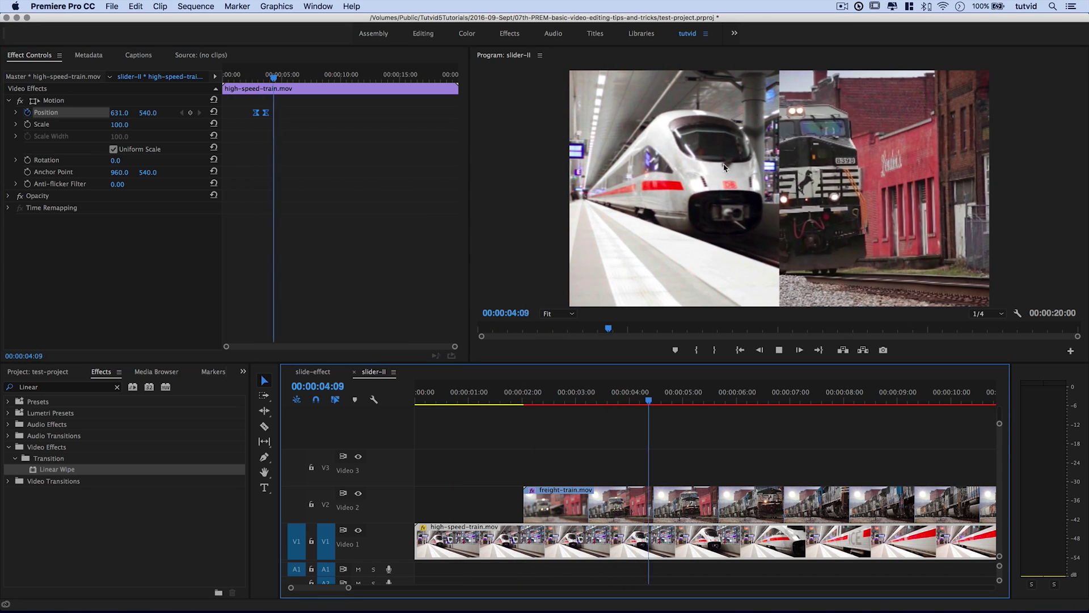
{"action": "key", "text": "space"}
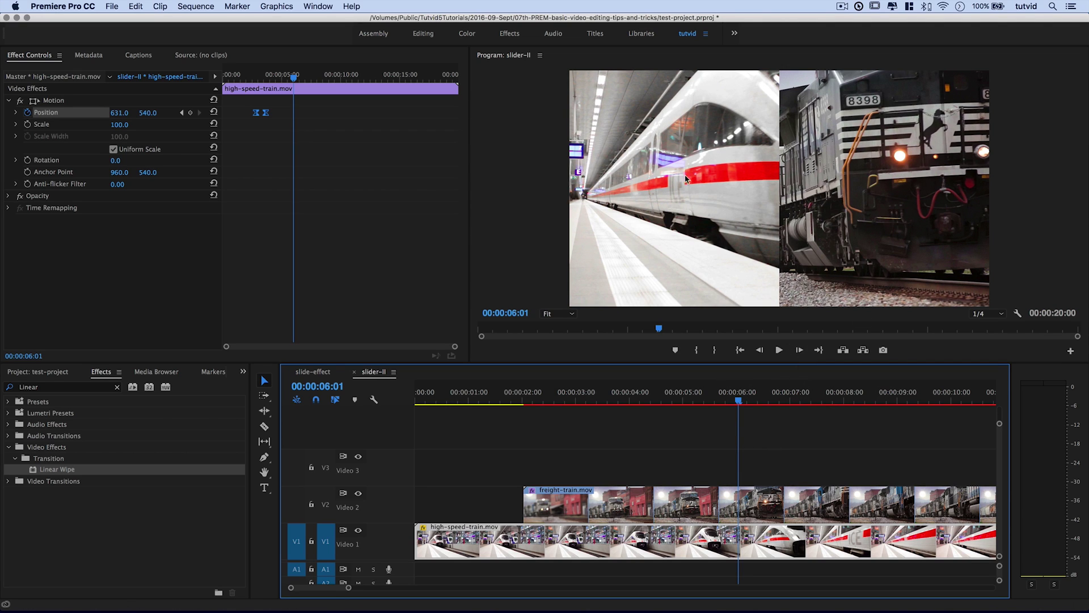
{"action": "left_click_drag", "start_coordinate": [737, 400], "coordinate": [787, 400]}
Keyframe the freight train's Transition Completion at 50% at 00:00:06:24 and 100% at 00:00:07:19
{"action": "left_click", "coordinate": [790, 505]}
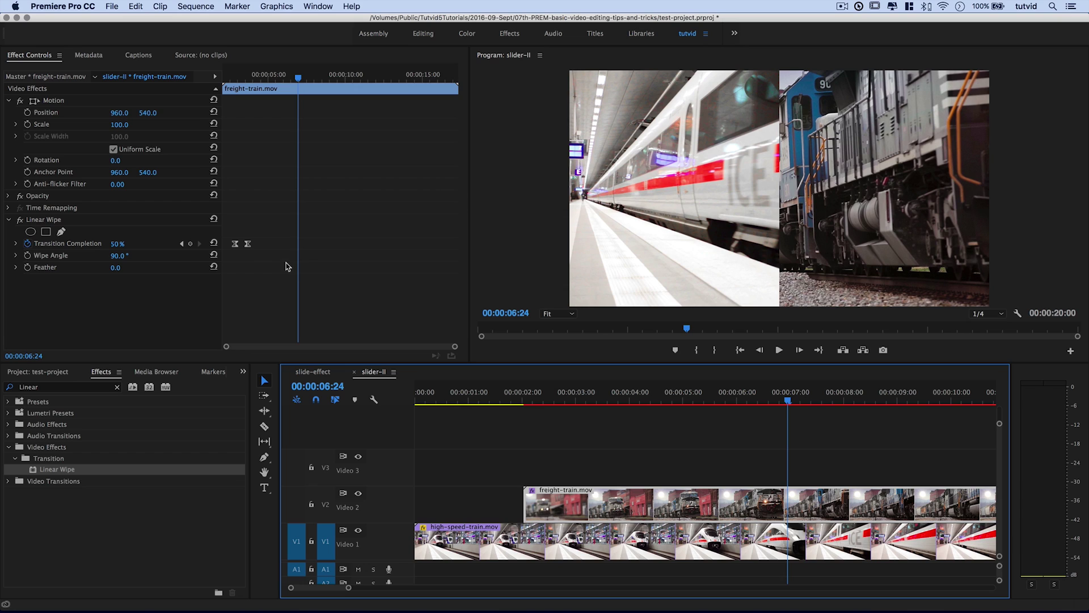
{"action": "left_click", "coordinate": [191, 245]}
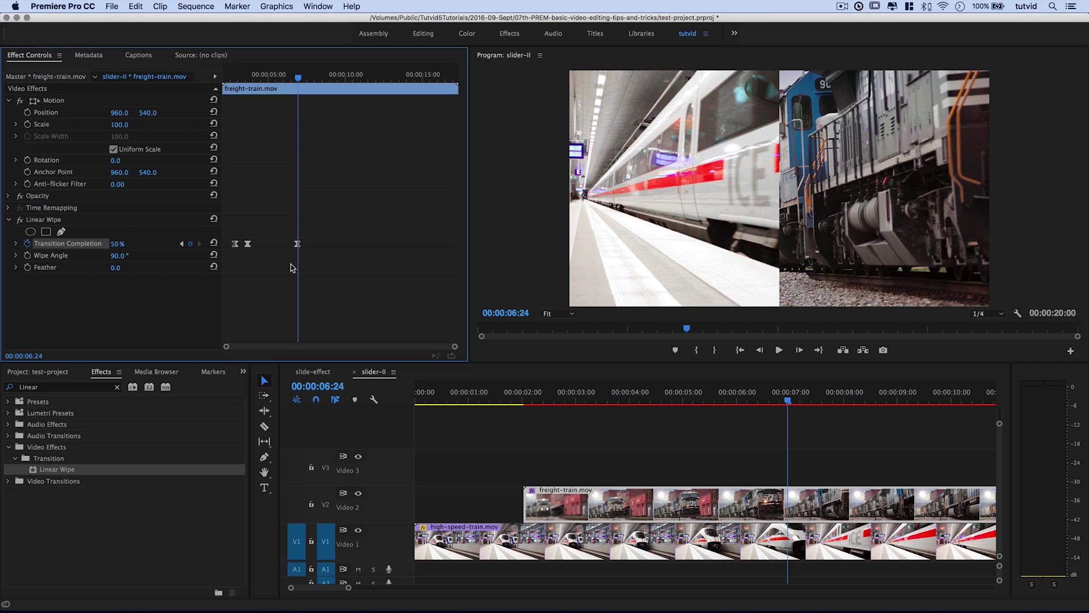
{"action": "key", "text": "space"}
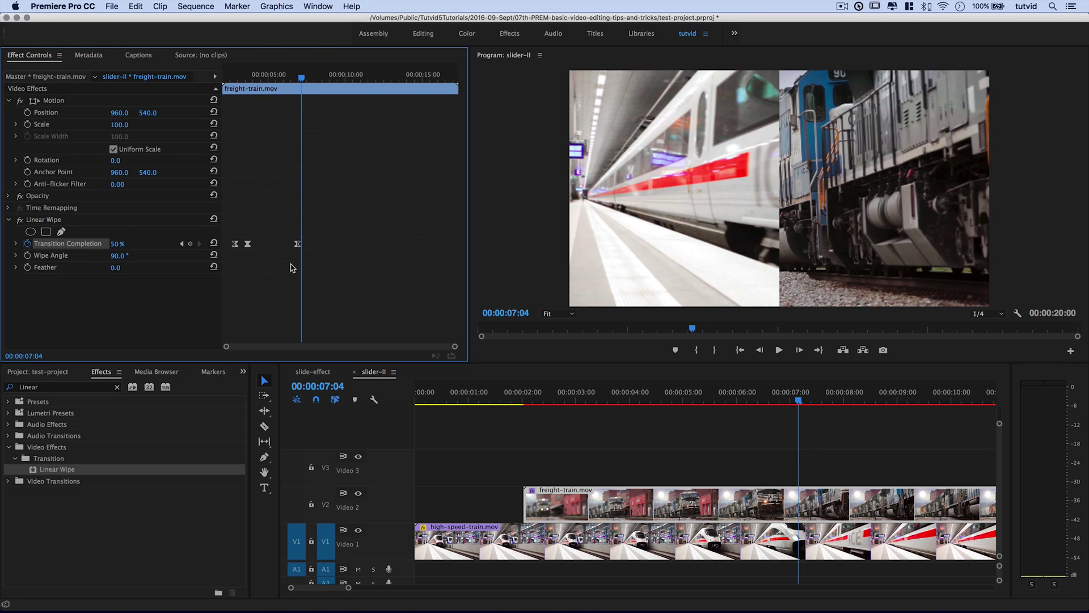
{"action": "left_click", "coordinate": [118, 245]}
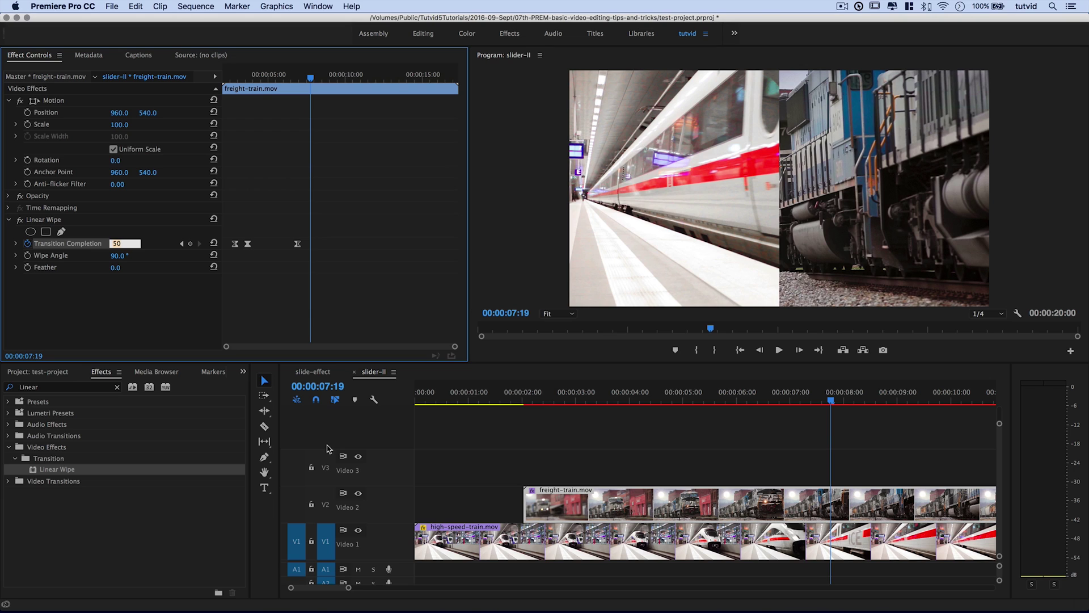
{"action": "key", "text": "Tab"}
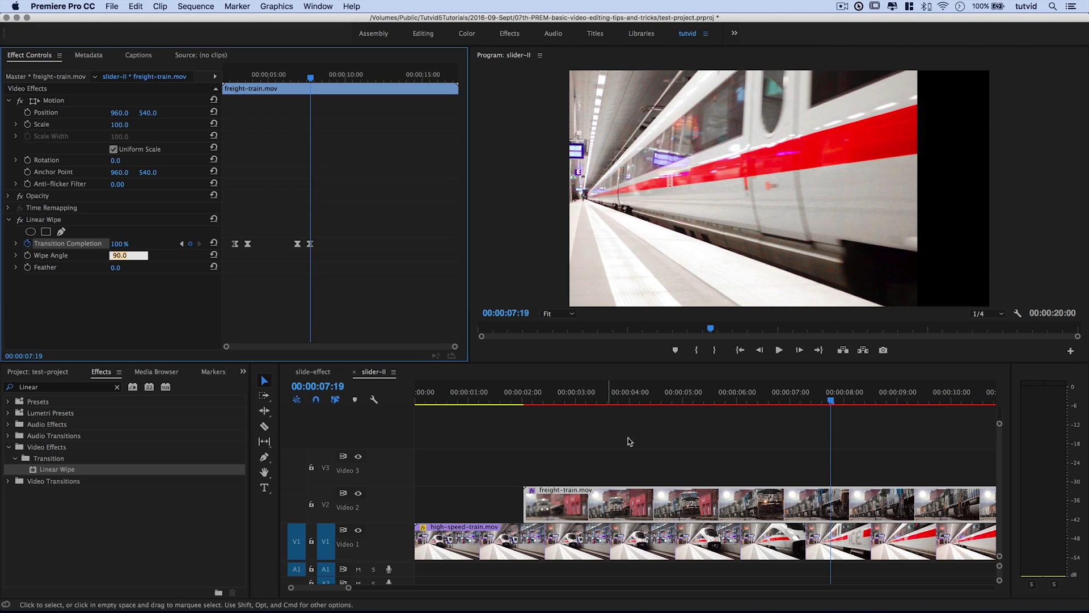
{"action": "left_click", "coordinate": [297, 244]}
Scrub back to 00:00:06:12, play the wipe-out, then return to the 7:19 keyframe
{"action": "left_click_drag", "start_coordinate": [288, 77], "coordinate": [293, 81]}
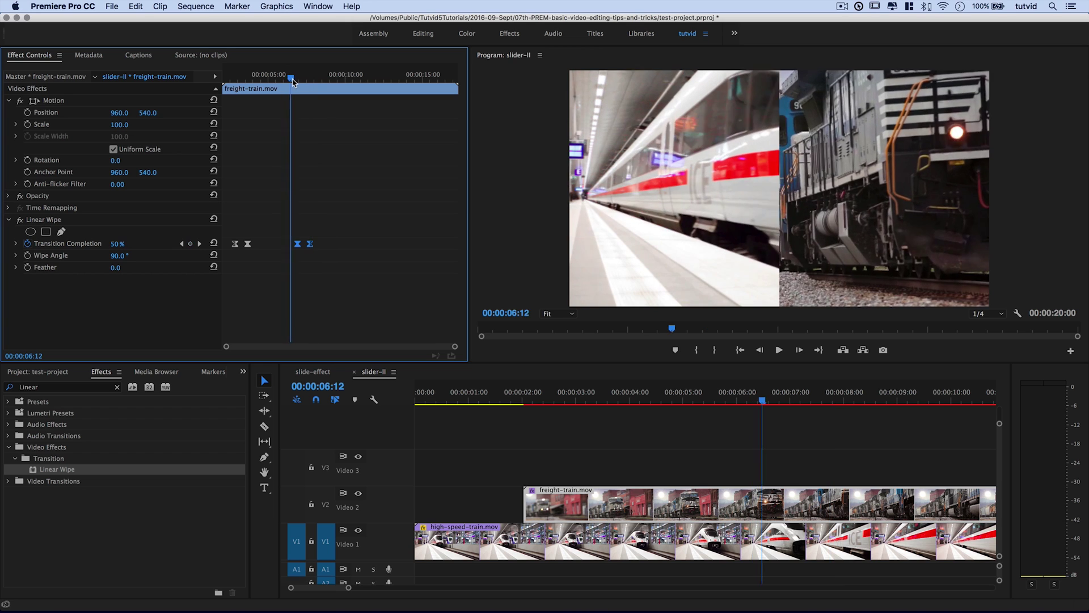
{"action": "key", "text": "space"}
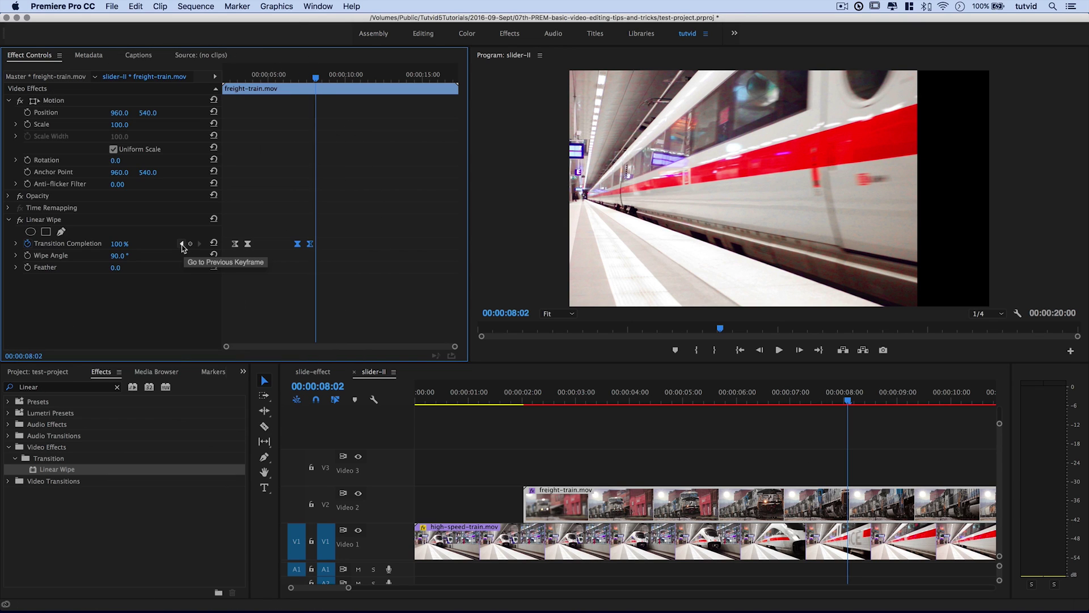
{"action": "left_click", "coordinate": [182, 244]}
Keyframe the high-speed train's Position at 6:24 (x 631) and recentre it to 960, 540 at 7:19
{"action": "left_click", "coordinate": [182, 245]}
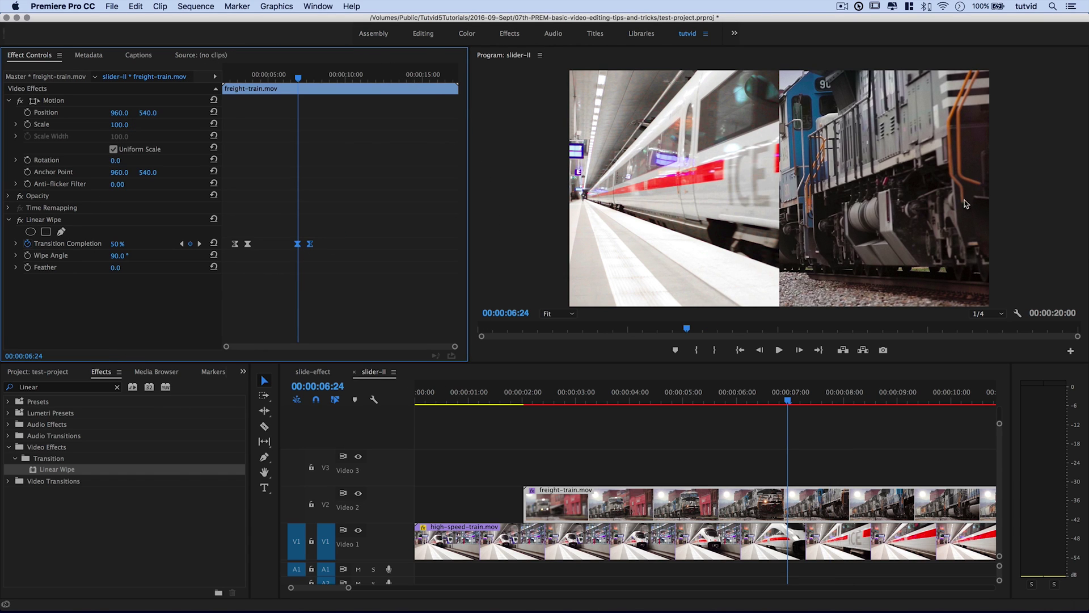
{"action": "left_click", "coordinate": [774, 548]}
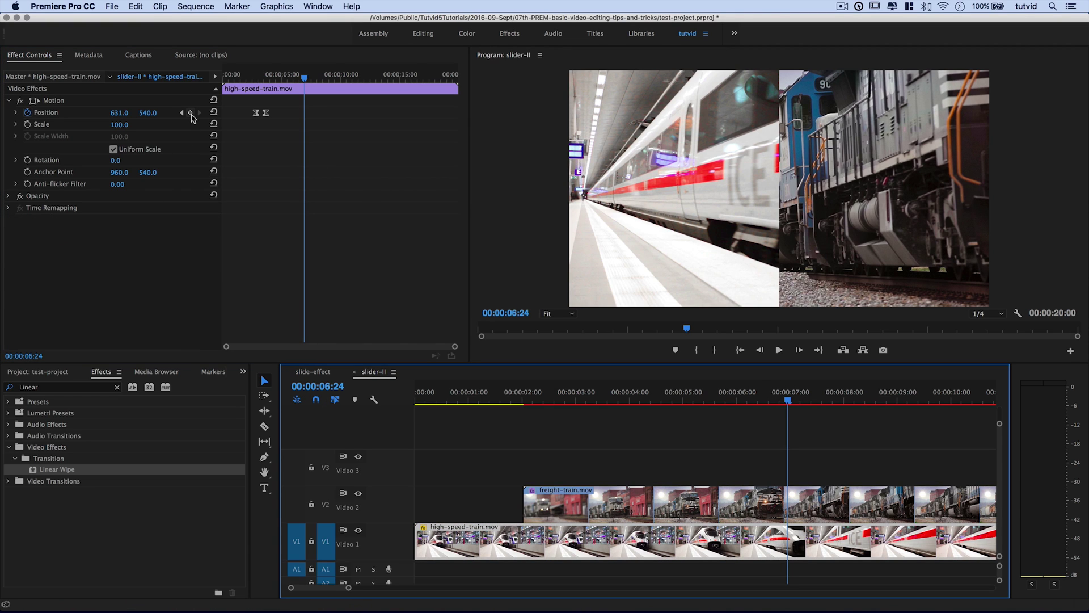
{"action": "left_click", "coordinate": [191, 115]}
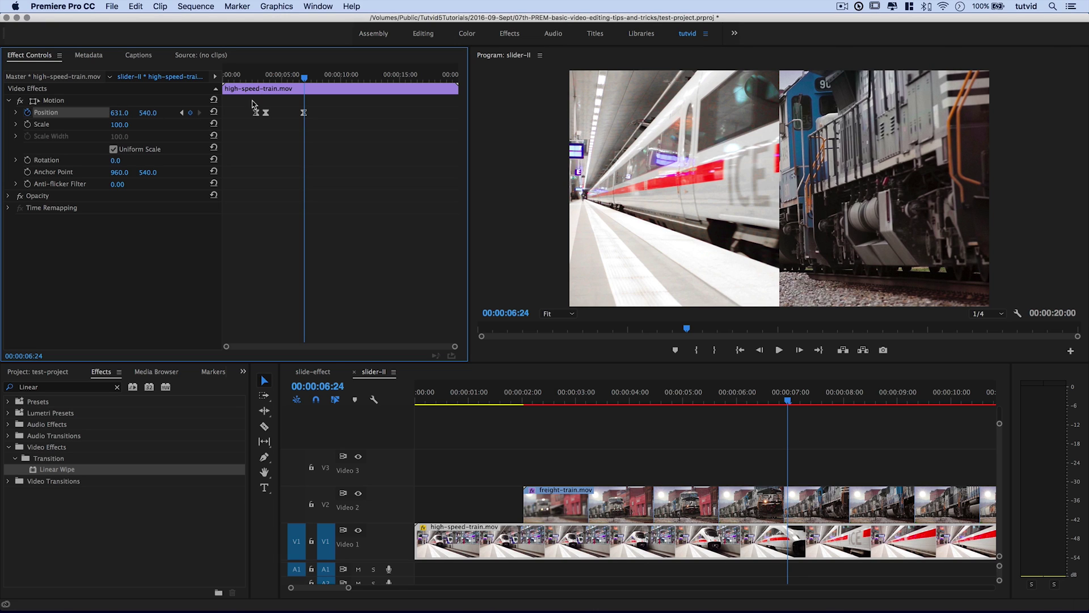
{"action": "left_click", "coordinate": [767, 500]}
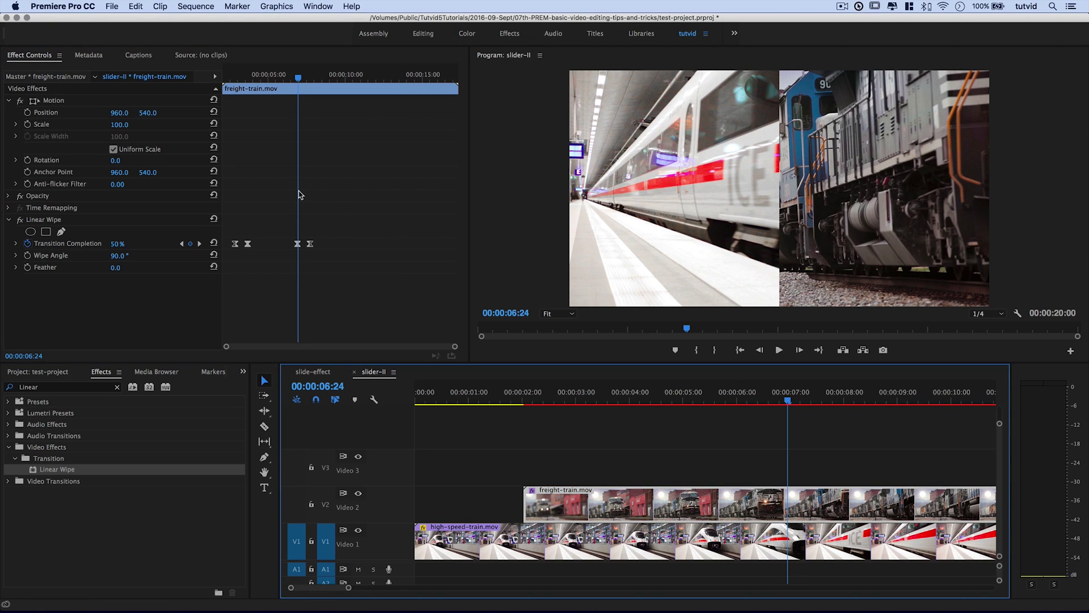
{"action": "left_click", "coordinate": [200, 244]}
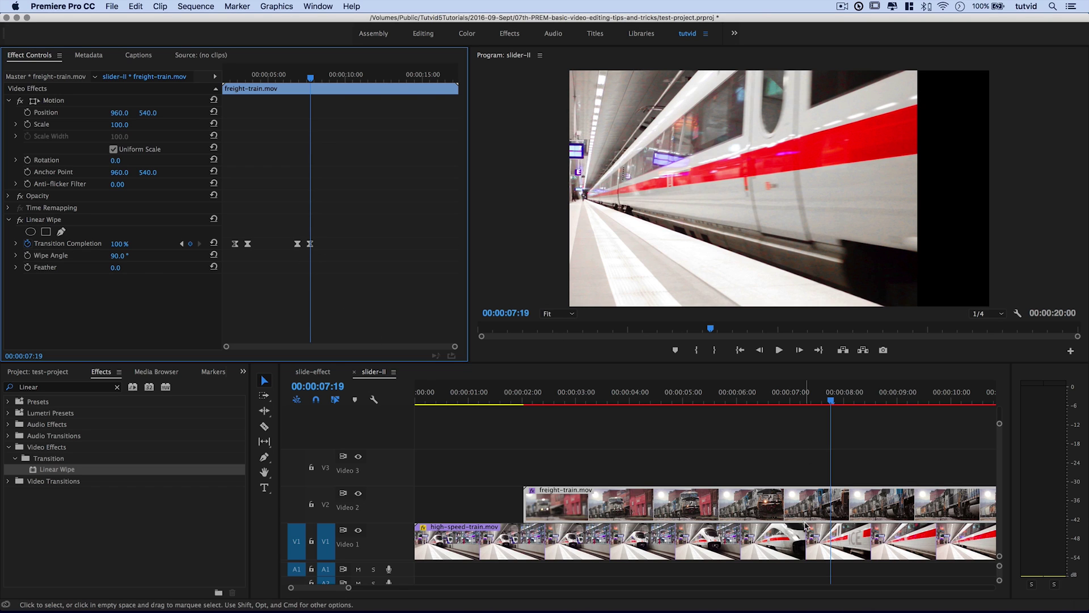
{"action": "left_click", "coordinate": [794, 540]}
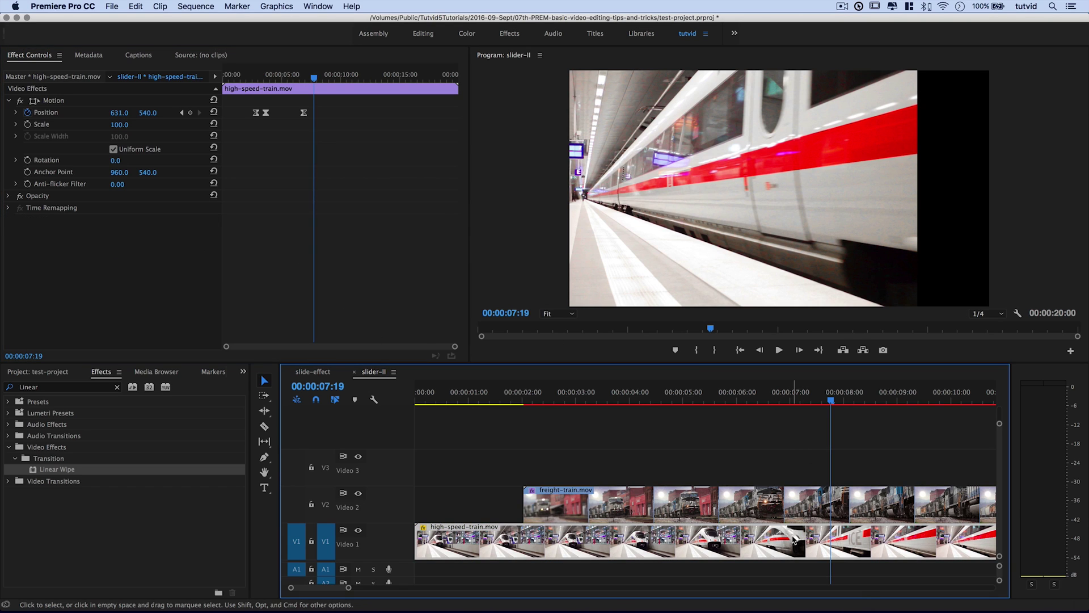
{"action": "left_click", "coordinate": [214, 112]}
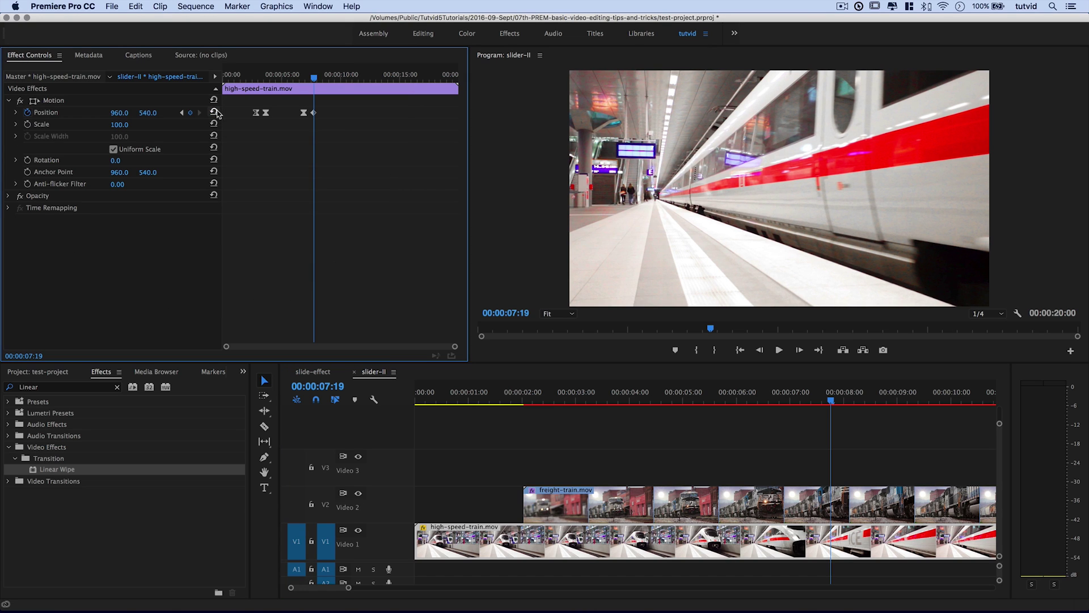
Apply Ease Out to the 7:19 Position keyframe, replay the glide, and park near 5:00
{"action": "right_click", "coordinate": [314, 115]}
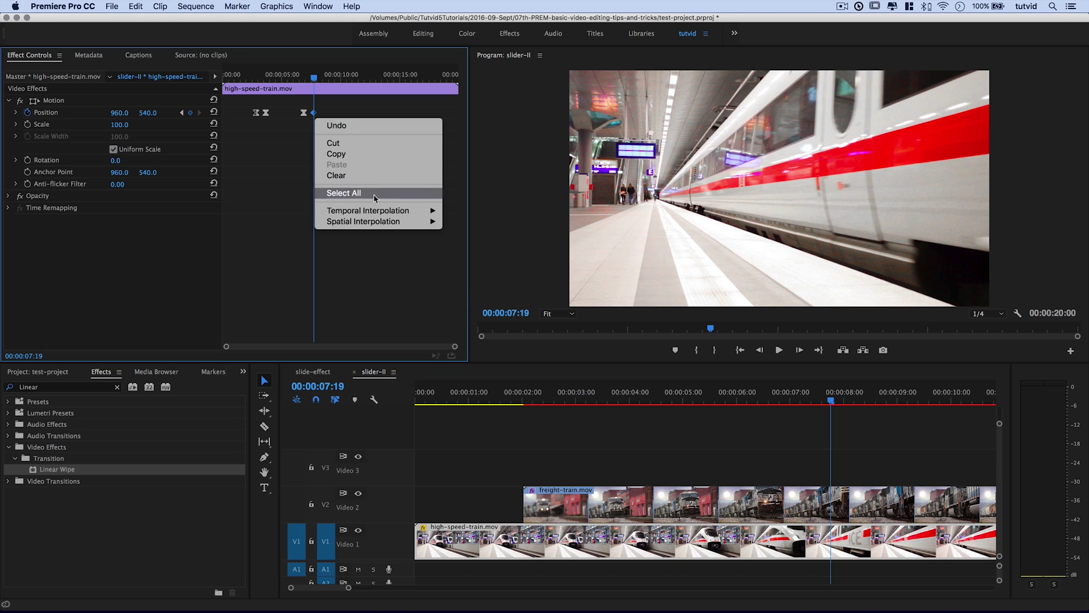
{"action": "mouse_move", "coordinate": [378, 211]}
{"action": "left_click", "coordinate": [511, 281]}
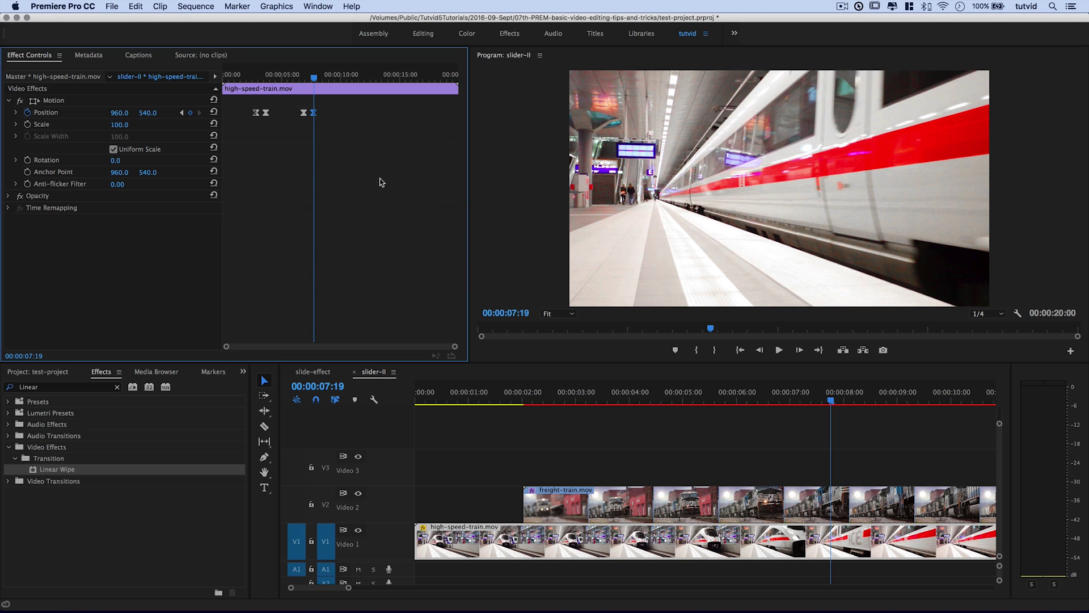
{"action": "left_click_drag", "start_coordinate": [279, 81], "coordinate": [250, 80]}
{"action": "key", "text": "space"}
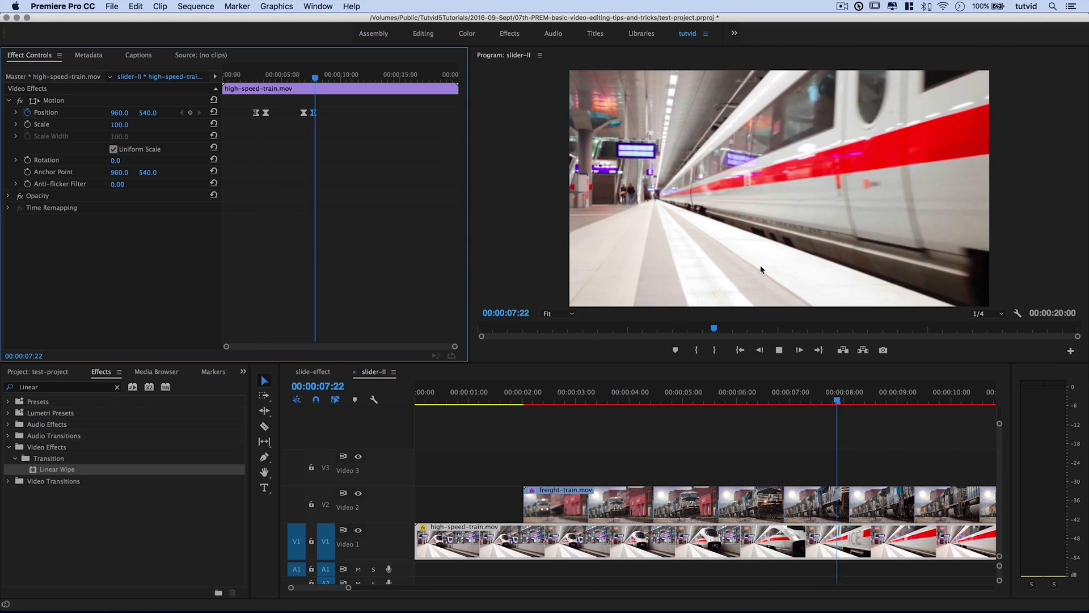
{"action": "key", "text": "space"}
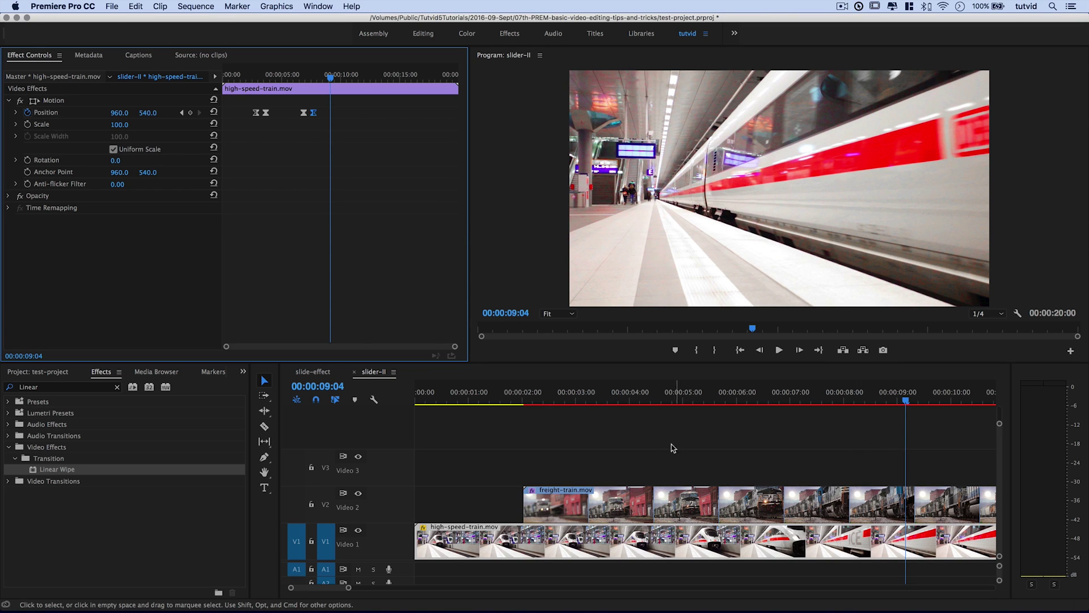
{"action": "left_click", "coordinate": [641, 400]}
{"action": "left_click_drag", "start_coordinate": [641, 400], "coordinate": [682, 400]}
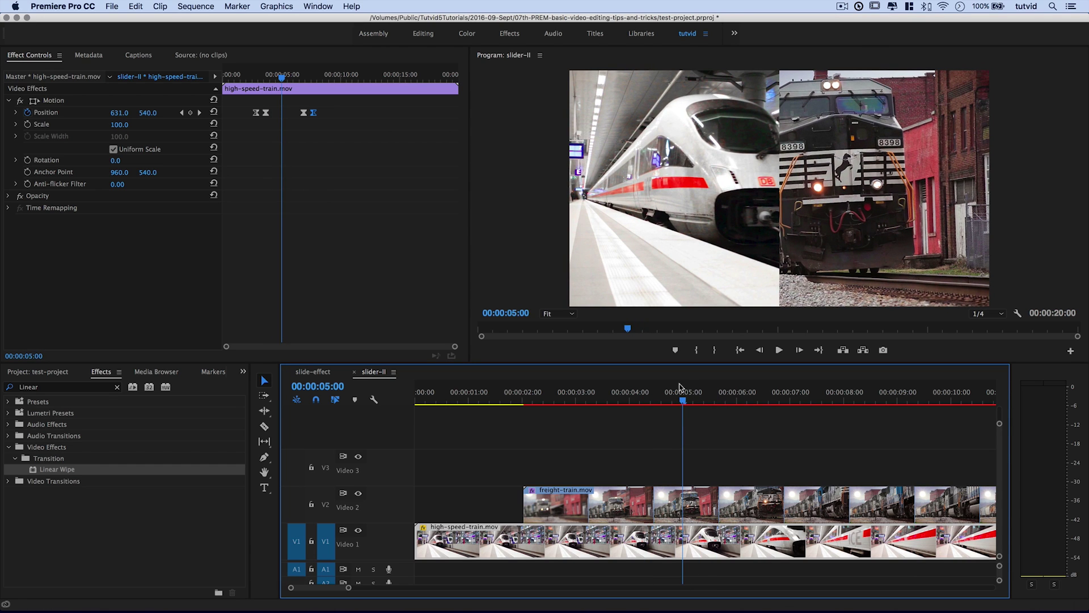
{"action": "left_click", "coordinate": [720, 513]}
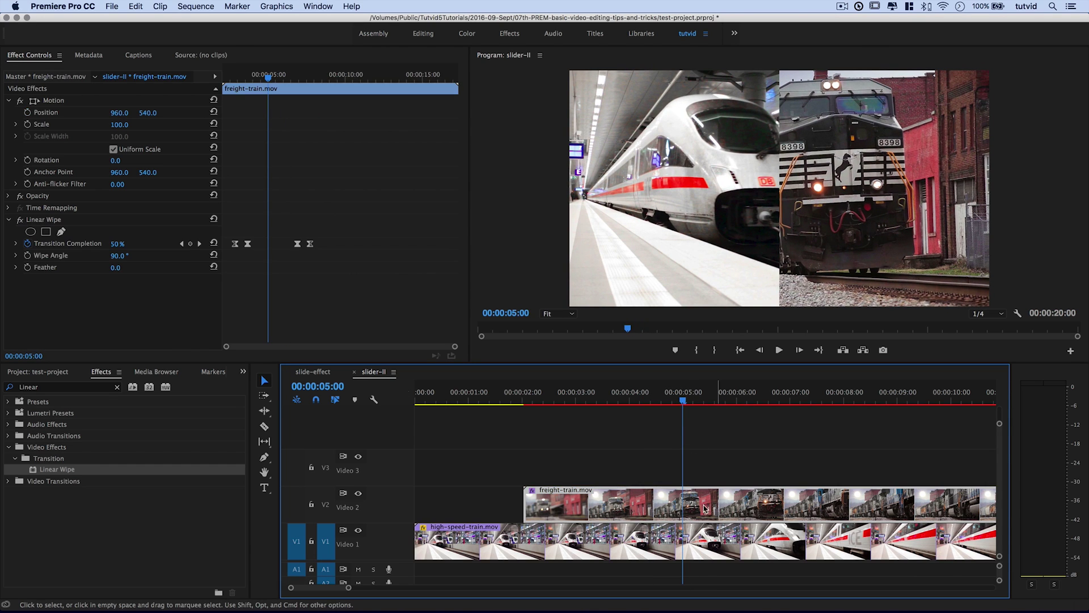
{"action": "left_click", "coordinate": [114, 256]}
{"action": "left_click", "coordinate": [104, 261]}
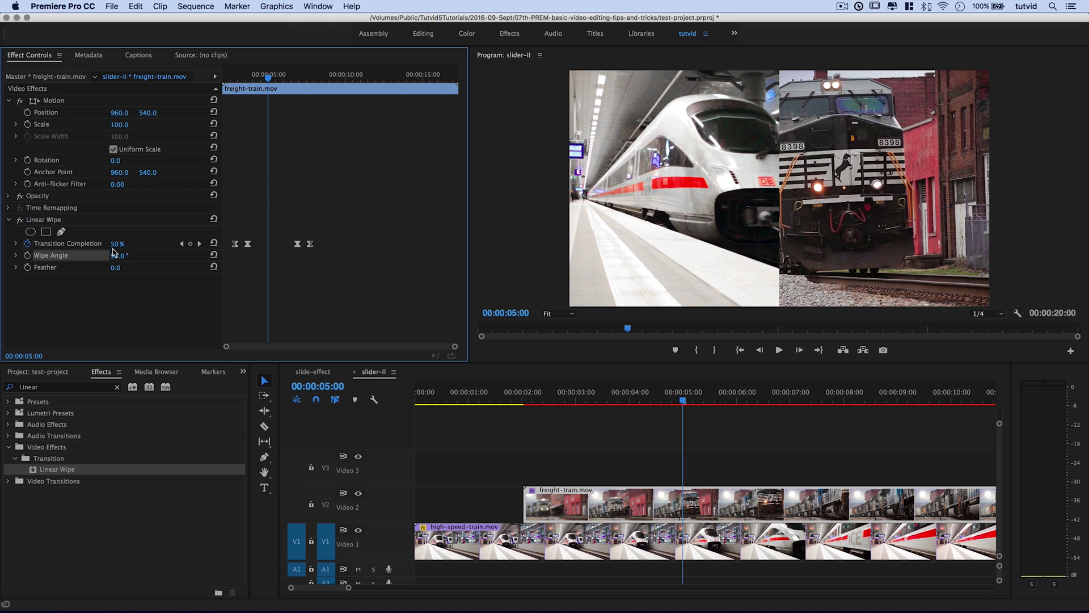
{"action": "left_click", "coordinate": [119, 256]}
{"action": "type", "text": "0"}
{"action": "key", "text": "Return"}
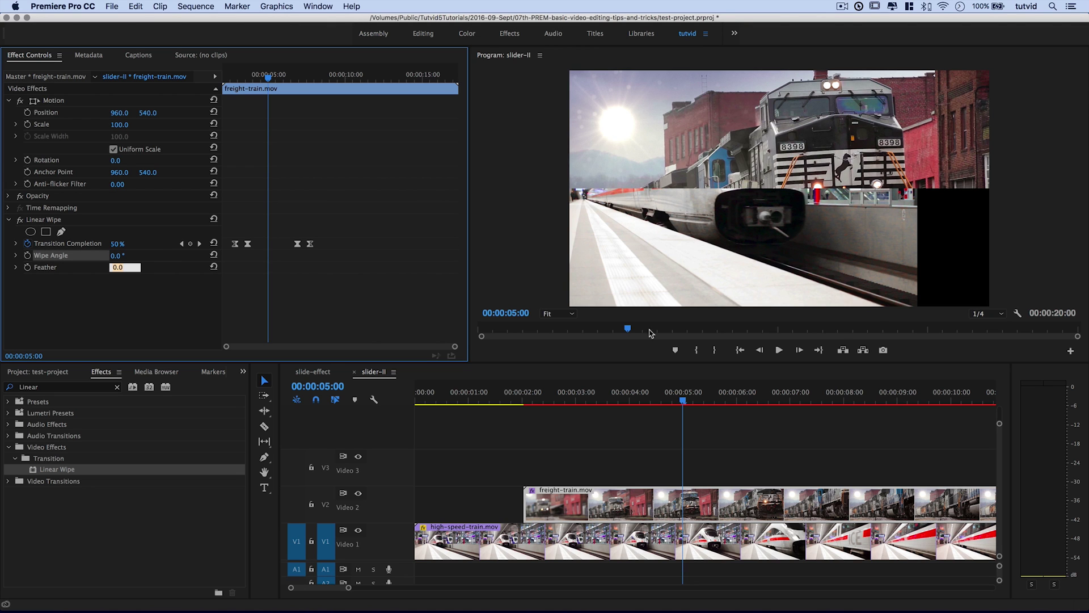
{"action": "left_click_drag", "start_coordinate": [651, 402], "coordinate": [682, 403]}
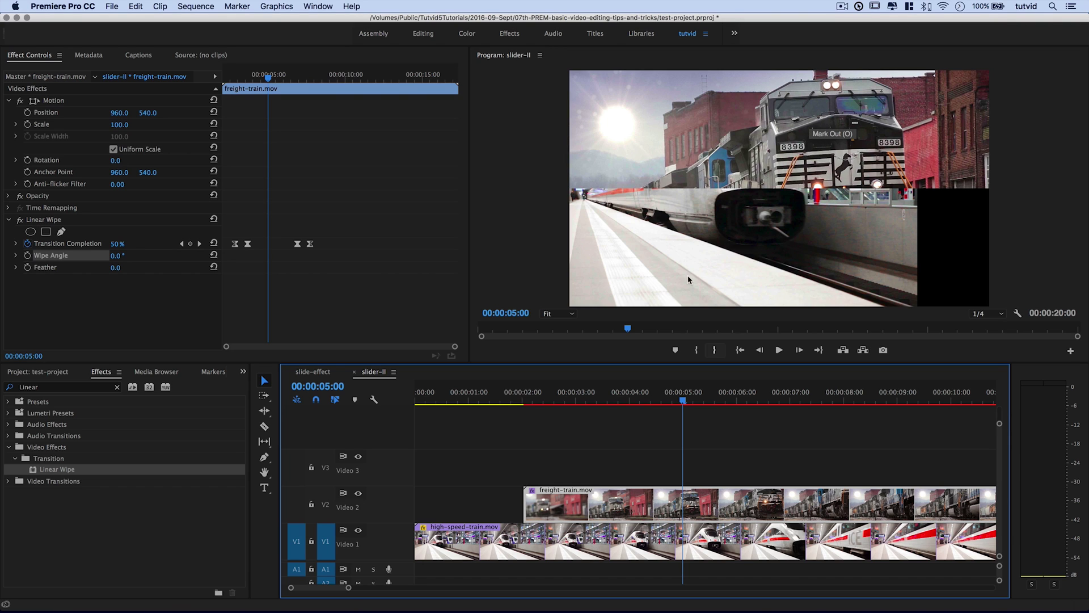
{"action": "left_click", "coordinate": [129, 254]}
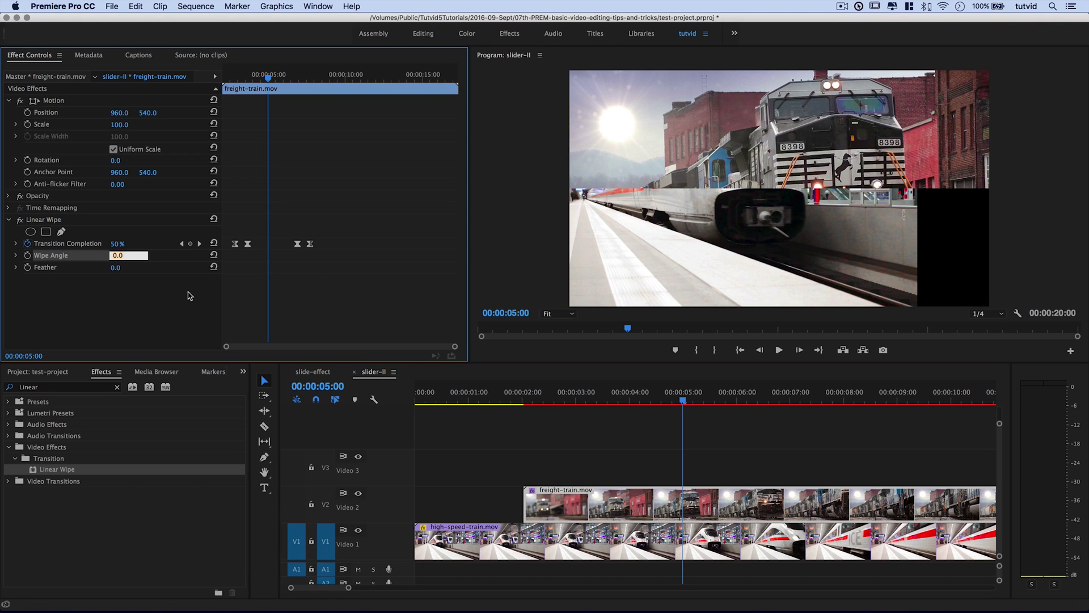
{"action": "key", "text": "Tab"}
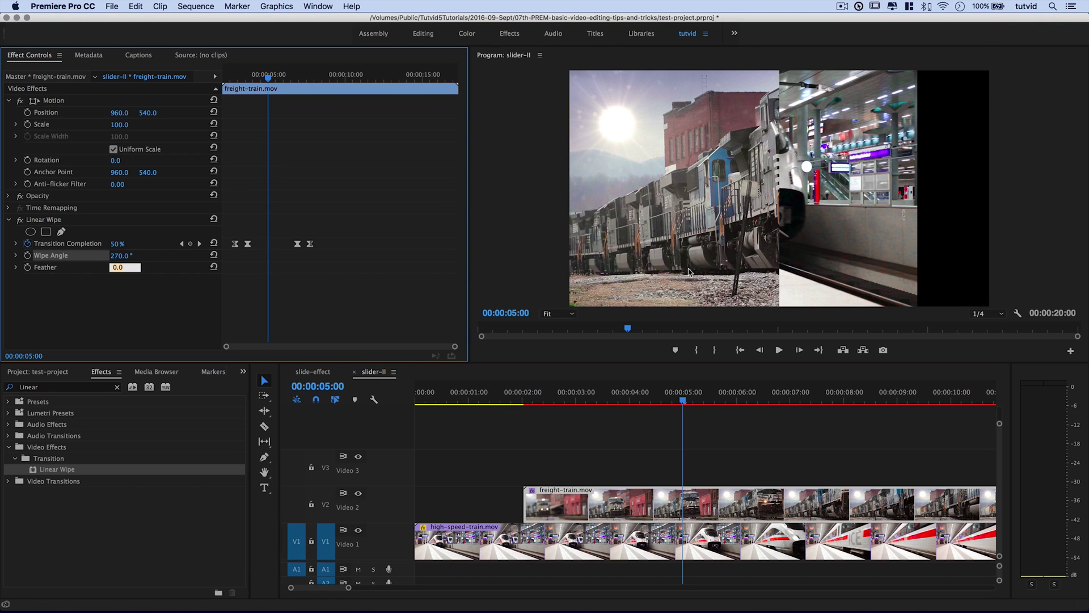
{"action": "mouse_move", "coordinate": [669, 399]}
{"action": "left_mouse_down"}
{"action": "mouse_move", "coordinate": [530, 400]}
{"action": "mouse_move", "coordinate": [676, 400]}
{"action": "left_mouse_up"}
{"action": "left_click", "coordinate": [680, 542]}
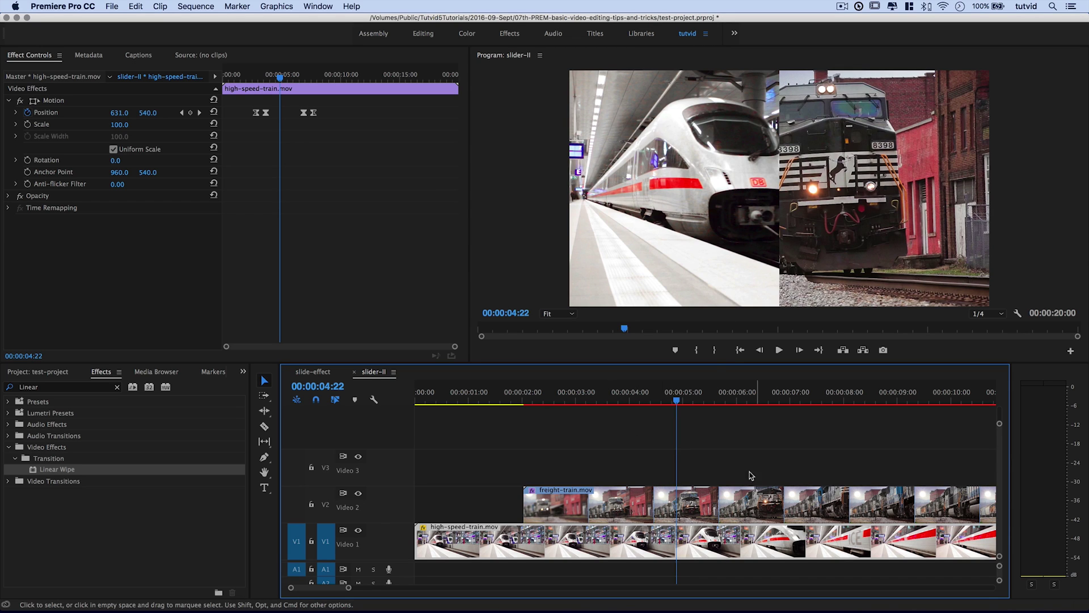
Delete freight-train.mov from V2 and remove all Position keyframes from the high-speed train
{"action": "left_click", "coordinate": [542, 493]}
{"action": "key", "text": "Delete"}
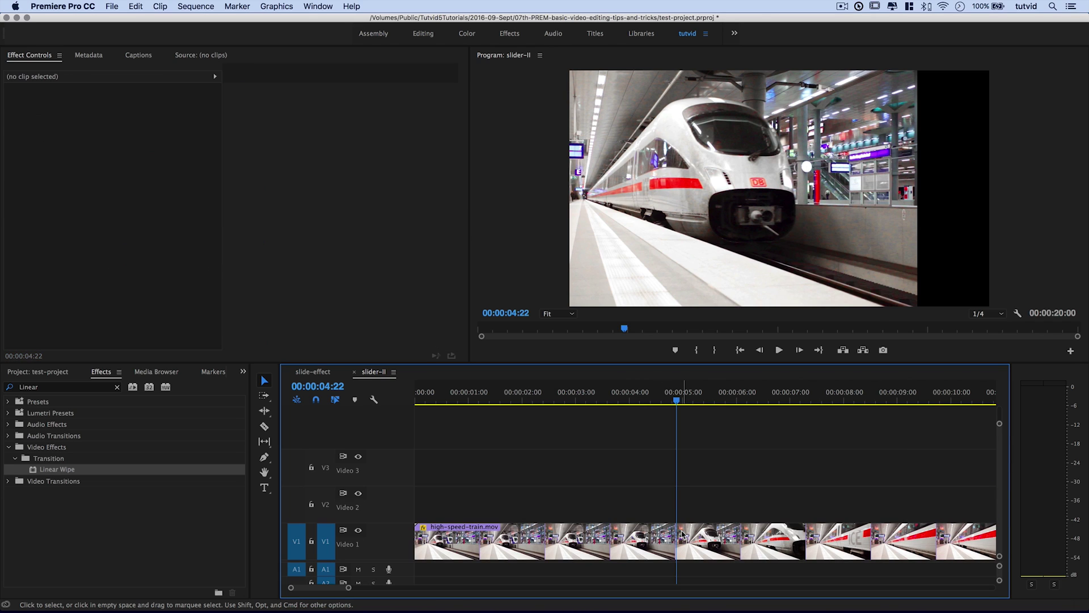
{"action": "left_click", "coordinate": [631, 544]}
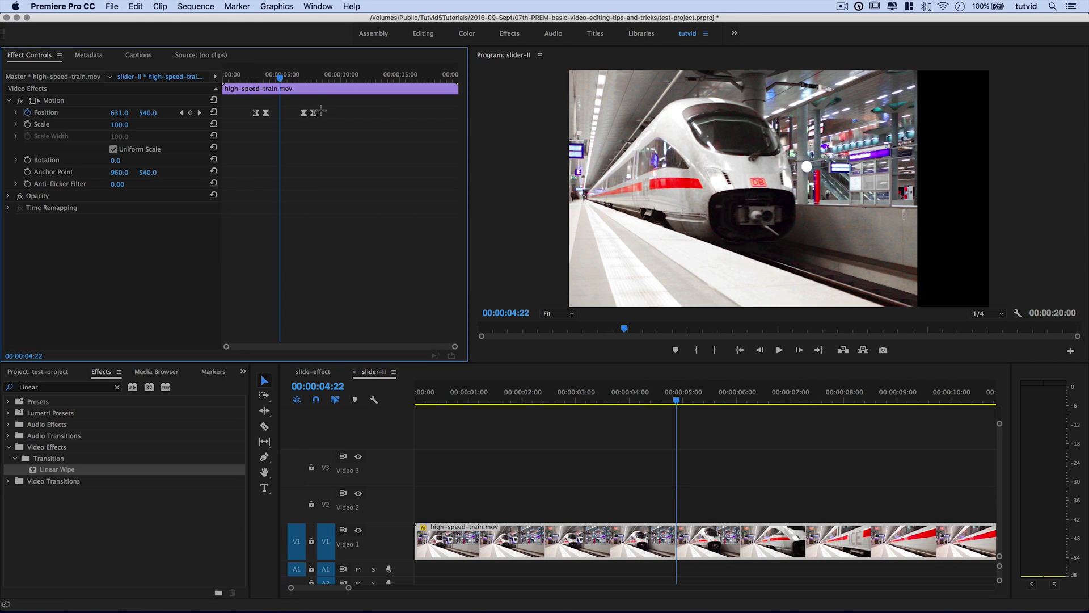
{"action": "left_click_drag", "start_coordinate": [322, 107], "coordinate": [240, 125]}
{"action": "key", "text": "Delete"}
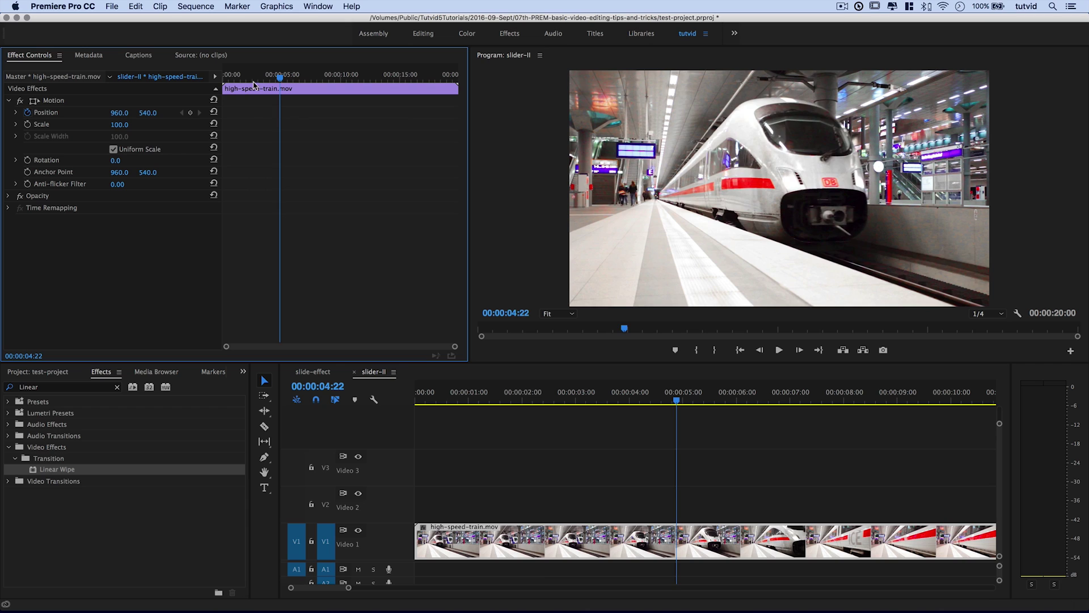
{"action": "left_click_drag", "start_coordinate": [254, 75], "coordinate": [239, 75]}
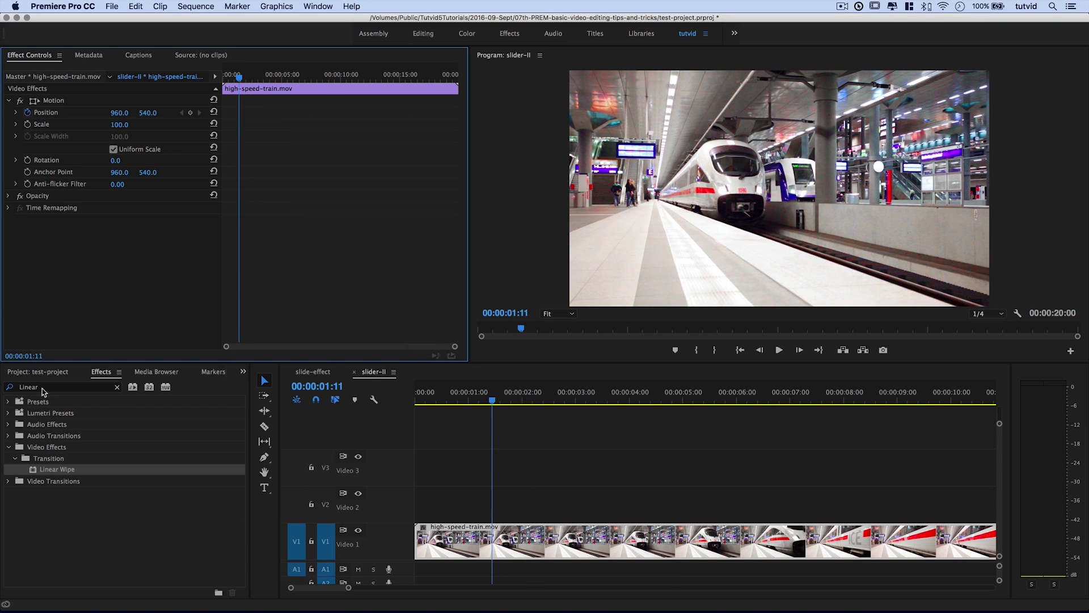
Clear the effects search and expand Video Transitions down to the Slide folder
{"action": "left_click", "coordinate": [117, 389]}
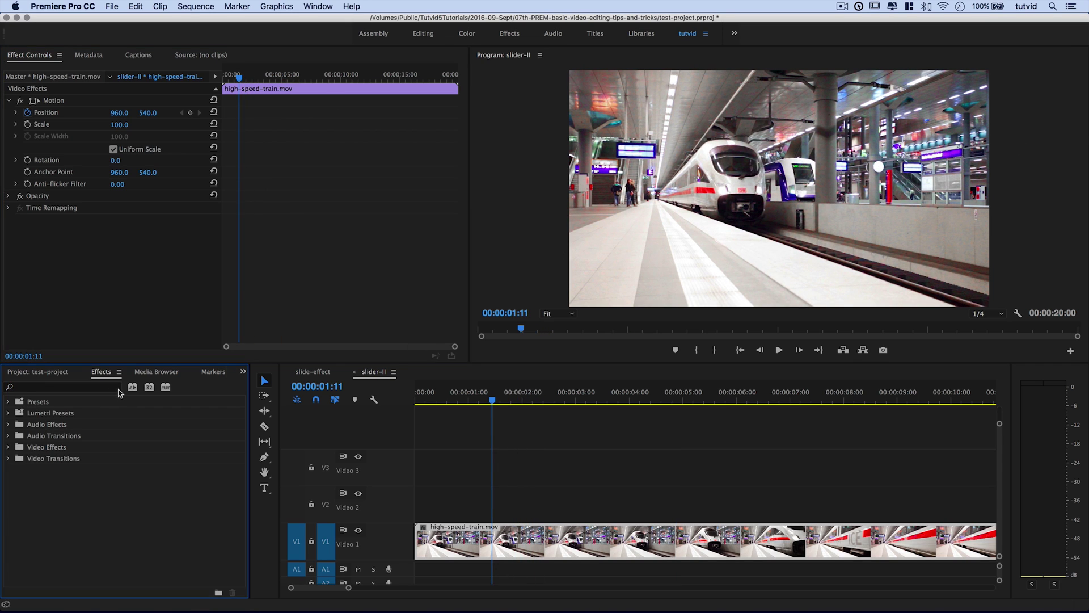
{"action": "double_click", "coordinate": [51, 458]}
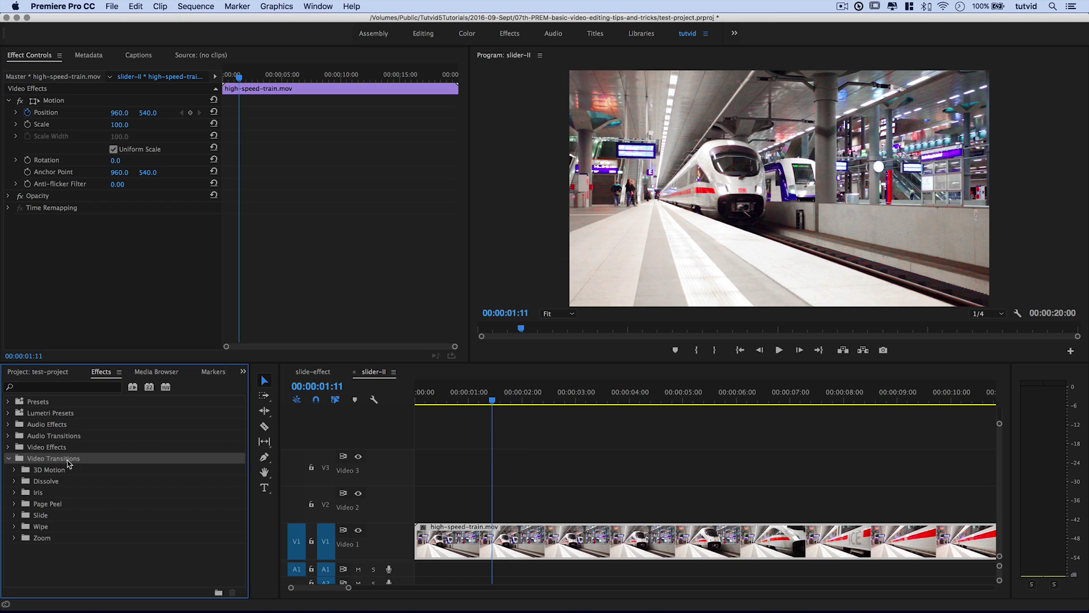
{"action": "double_click", "coordinate": [40, 515]}
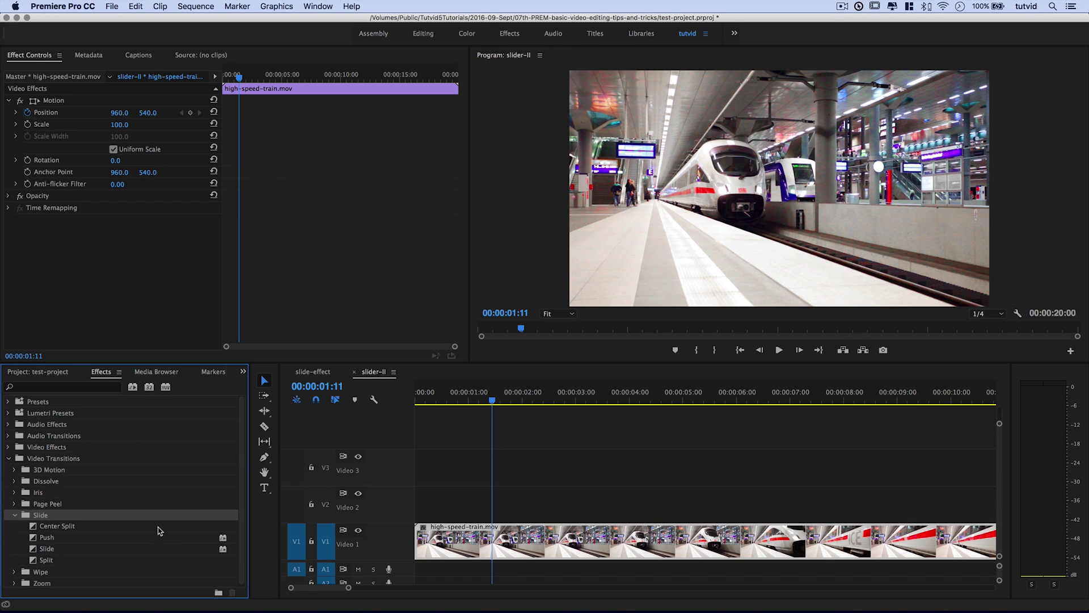
Place info-graphics.png on Video 2 starting near 00:00:02 and check where it appears
{"action": "left_click", "coordinate": [44, 372]}
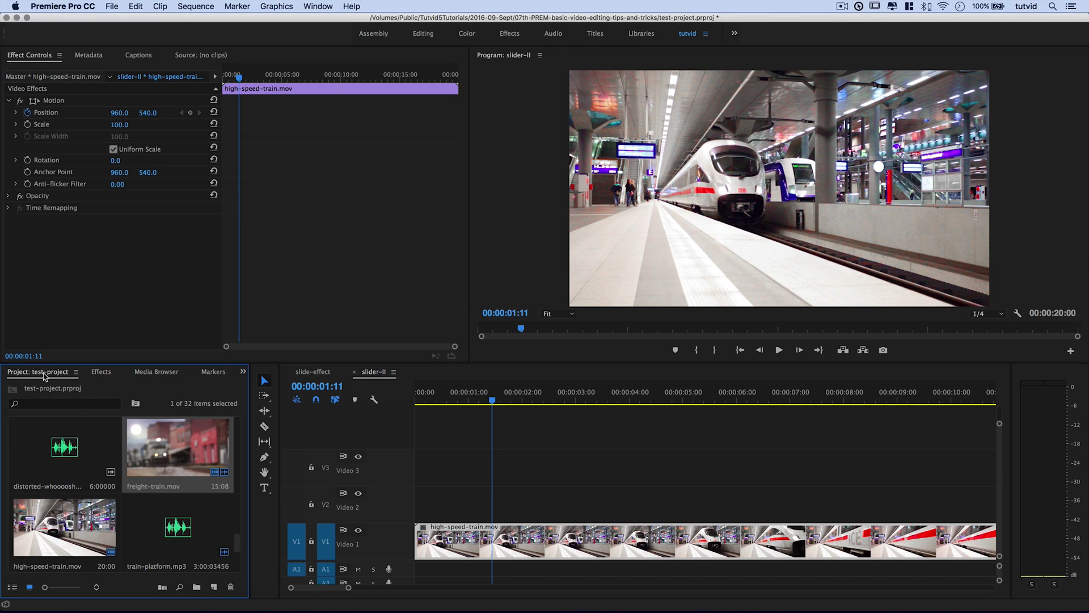
{"action": "scroll", "coordinate": [149, 497], "scroll_direction": "down", "scroll_amount": 4}
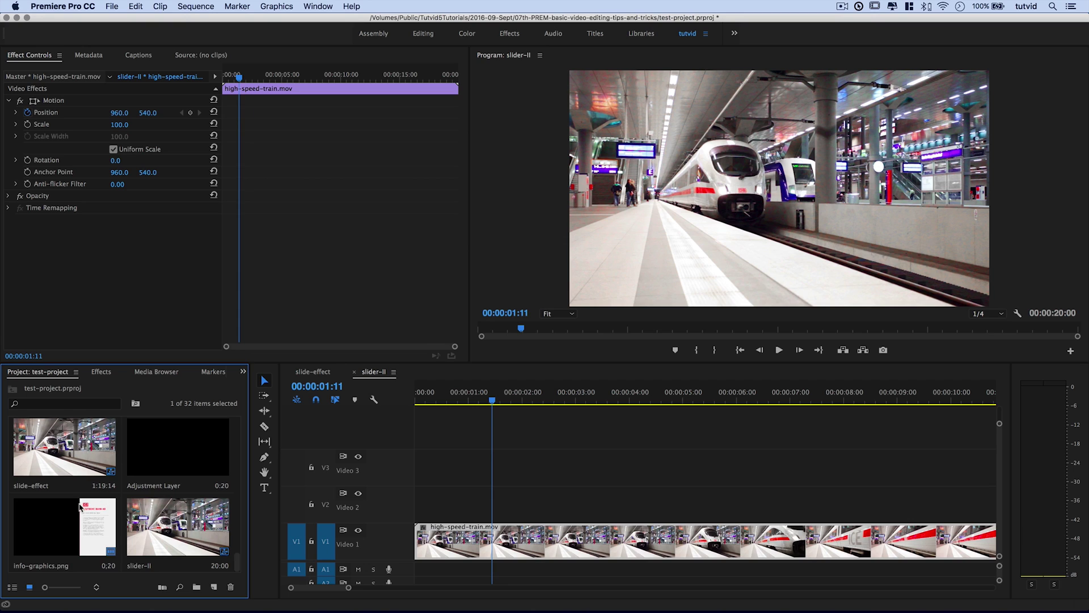
{"action": "left_click", "coordinate": [60, 533]}
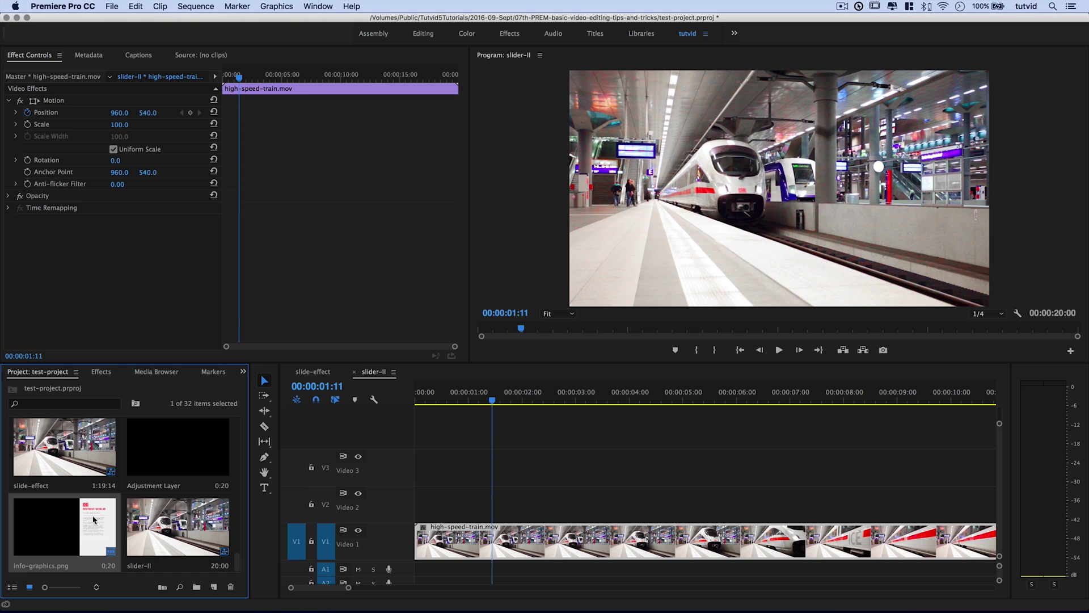
{"action": "left_click_drag", "start_coordinate": [94, 519], "coordinate": [515, 500]}
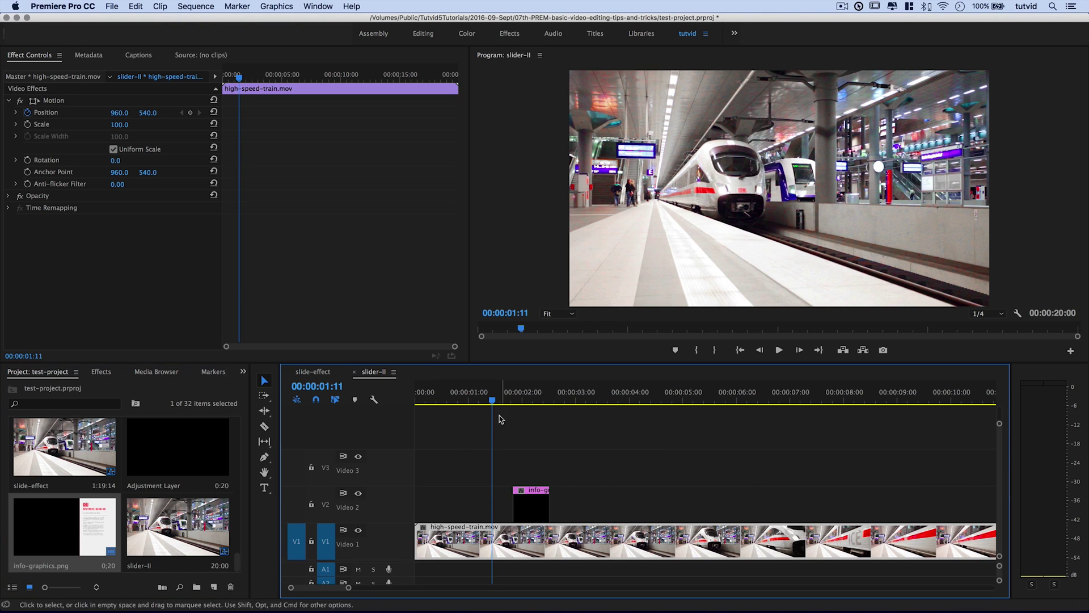
{"action": "left_click_drag", "start_coordinate": [492, 402], "coordinate": [532, 402]}
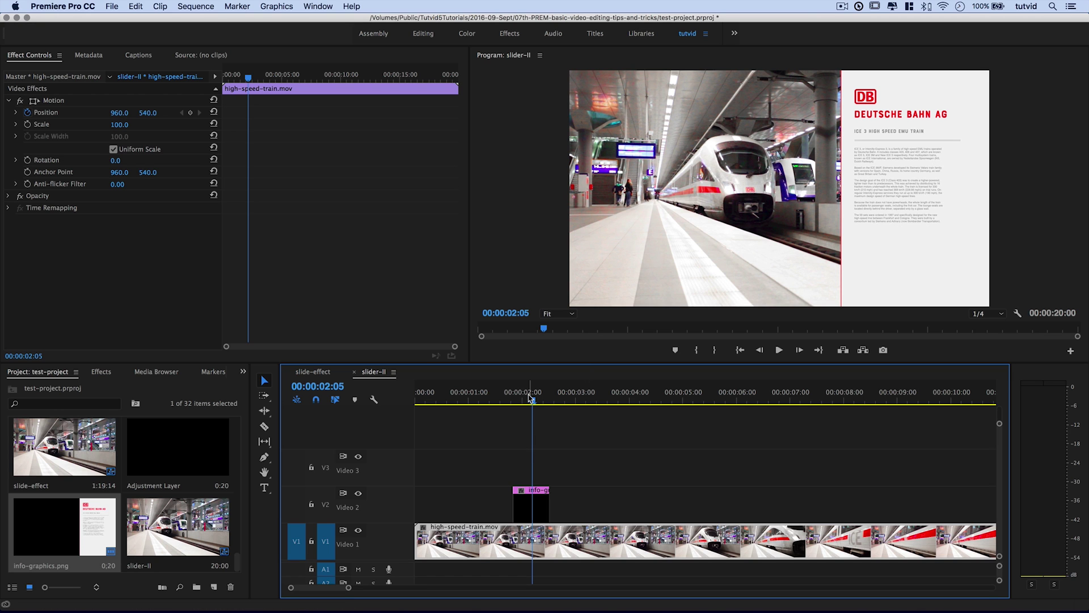
{"action": "mouse_move", "coordinate": [531, 398]}
{"action": "left_mouse_down"}
{"action": "mouse_move", "coordinate": [488, 399]}
{"action": "mouse_move", "coordinate": [549, 399]}
{"action": "mouse_move", "coordinate": [539, 410]}
{"action": "left_mouse_up"}
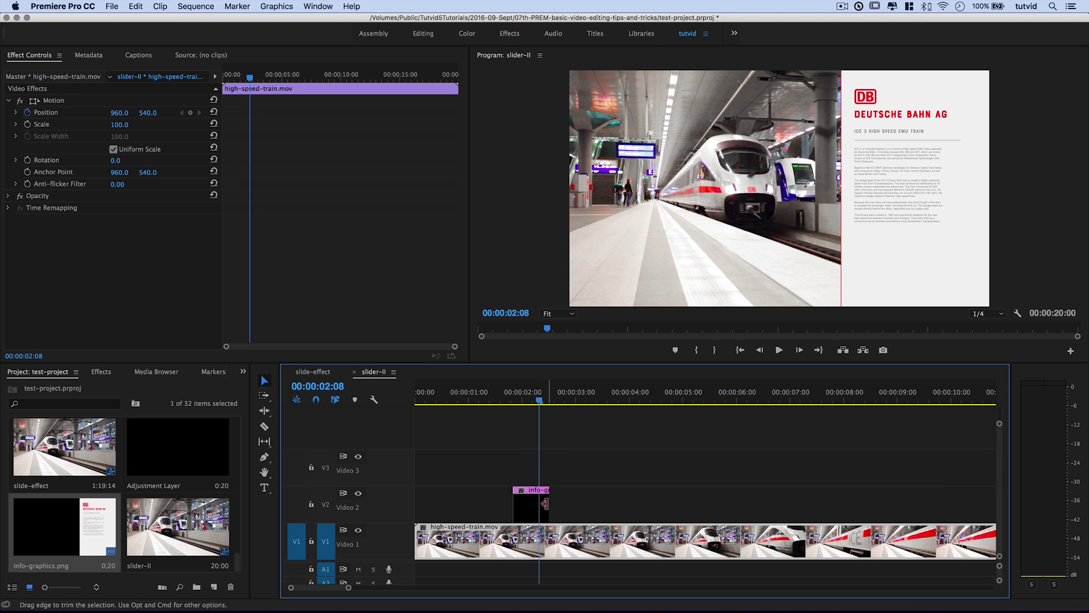
Extend info-graphics.png to about 5.5 seconds and review it from 00:00:02:08
{"action": "left_click_drag", "start_coordinate": [545, 503], "coordinate": [718, 503]}
{"action": "mouse_move", "coordinate": [590, 398]}
{"action": "left_mouse_down"}
{"action": "mouse_move", "coordinate": [501, 395]}
{"action": "mouse_move", "coordinate": [734, 399]}
{"action": "mouse_move", "coordinate": [601, 398]}
{"action": "left_mouse_up"}
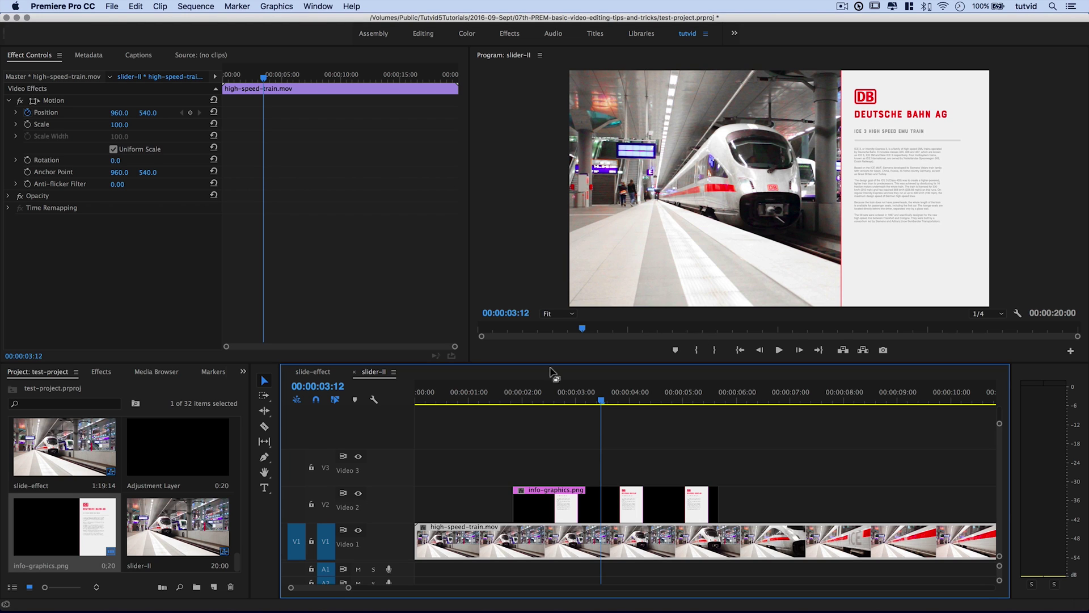
{"action": "left_click_drag", "start_coordinate": [555, 397], "coordinate": [619, 397]}
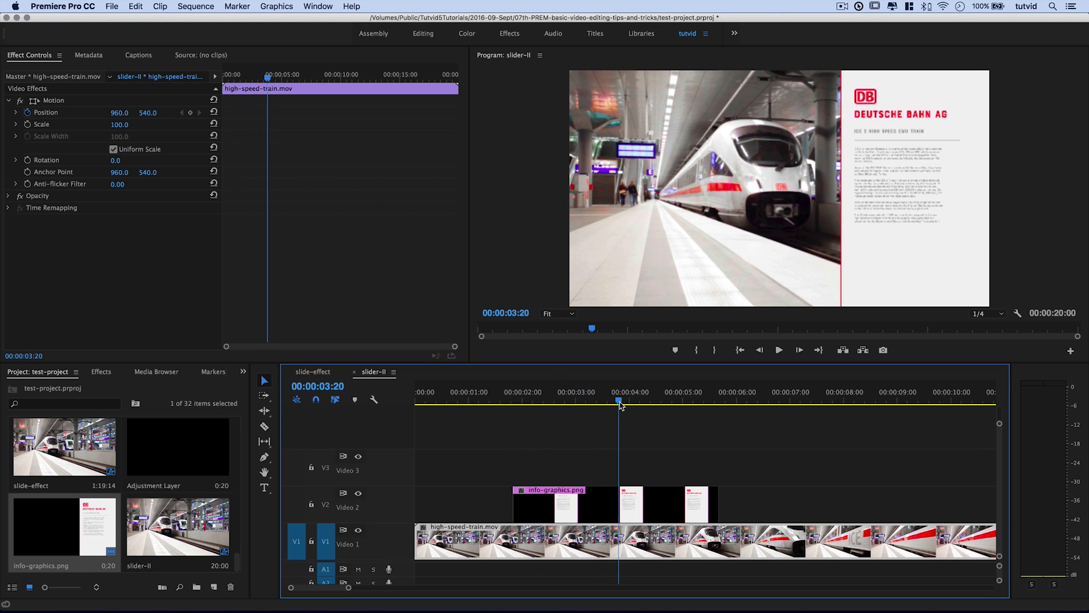
{"action": "left_click", "coordinate": [539, 397]}
Apply the Slide > Push transition to the head of info-graphics.png and preview it
{"action": "left_click", "coordinate": [606, 498]}
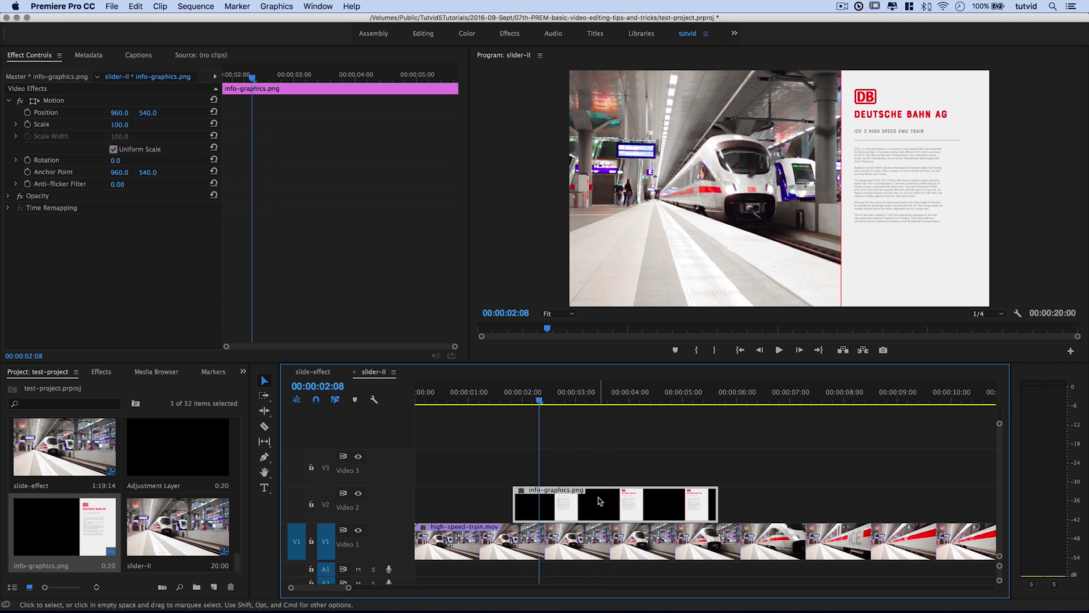
{"action": "left_click", "coordinate": [108, 371]}
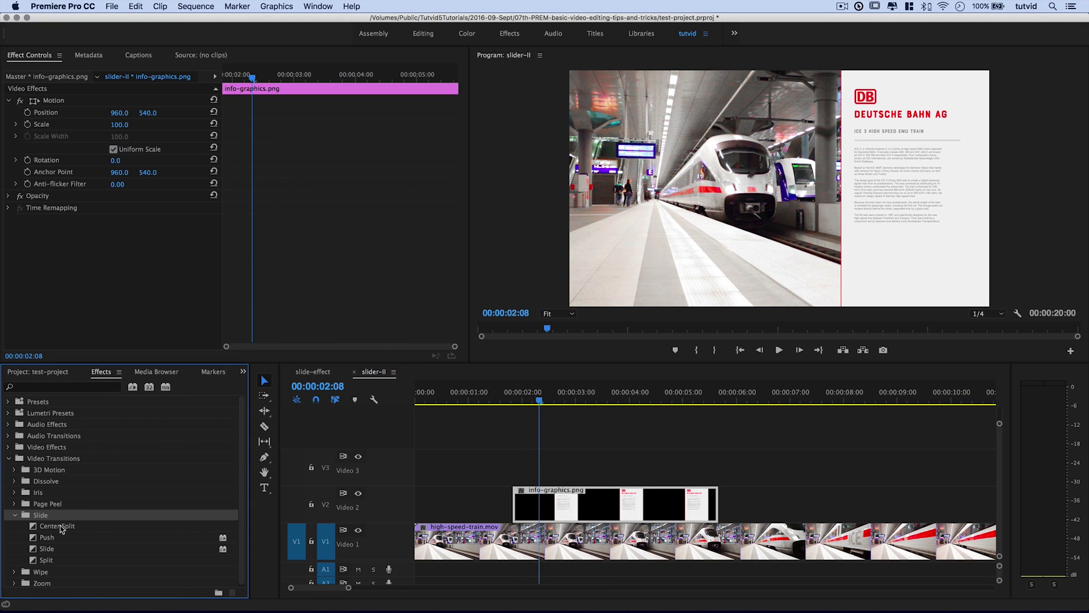
{"action": "left_click_drag", "start_coordinate": [51, 539], "coordinate": [521, 503]}
{"action": "left_click", "coordinate": [505, 399]}
{"action": "key", "text": "space"}
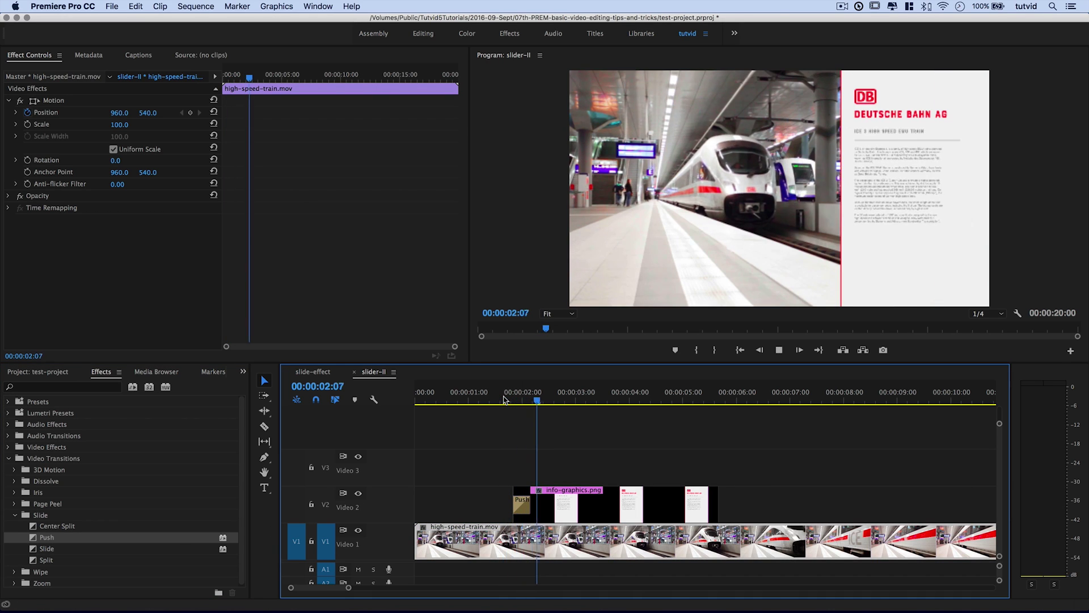
{"action": "key", "text": "space"}
{"action": "left_click_drag", "start_coordinate": [524, 400], "coordinate": [510, 404]}
{"action": "key", "text": "space"}
{"action": "key", "text": "space"}
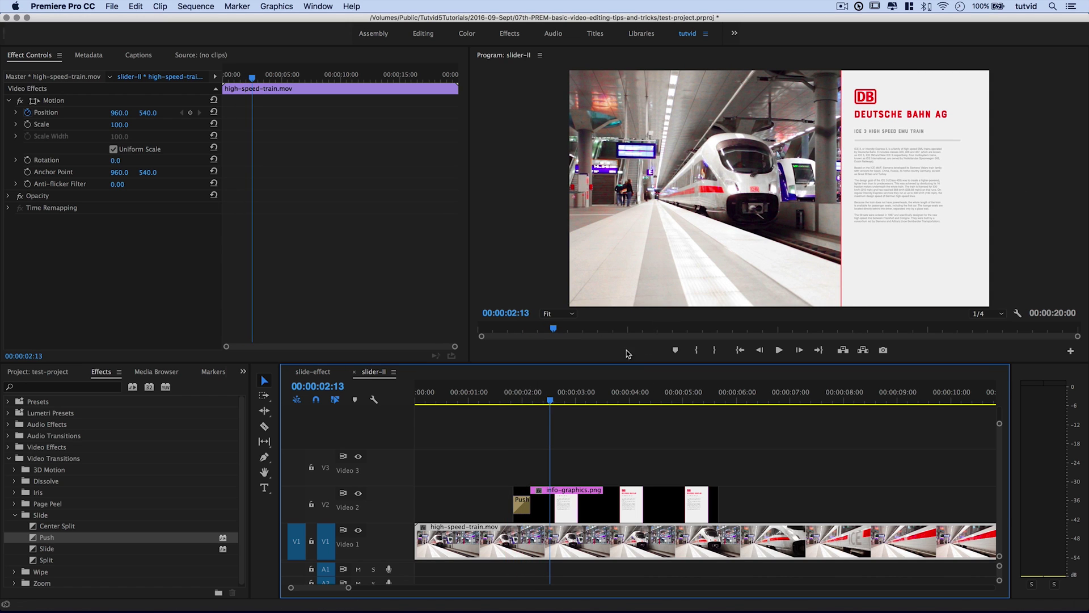
{"action": "left_click", "coordinate": [530, 401]}
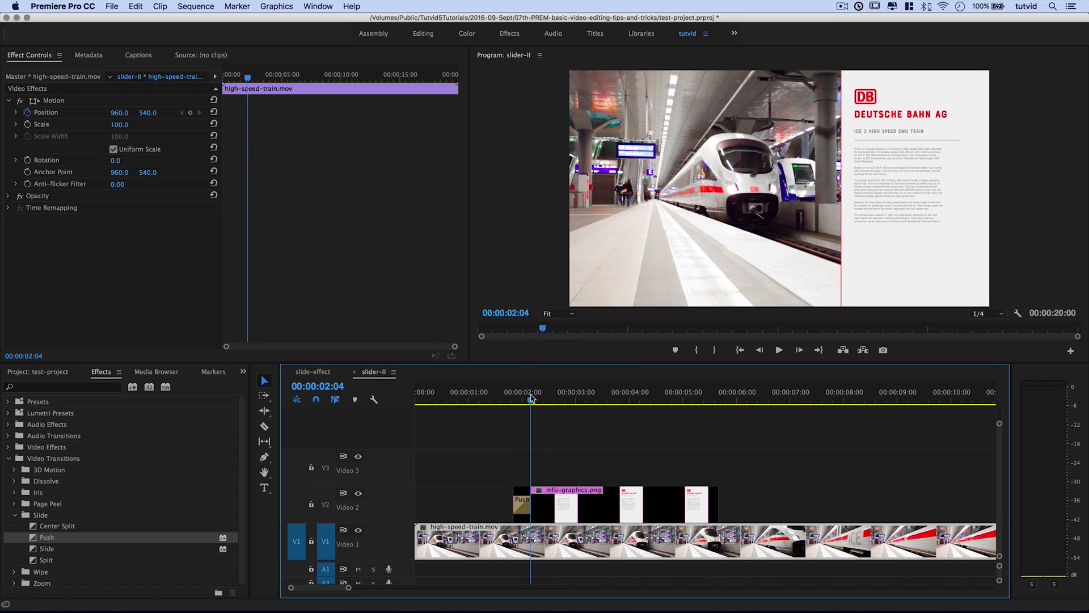
Turn on Reverse for the Push transition and preview it from 00:00:02:00
{"action": "left_click", "coordinate": [524, 509]}
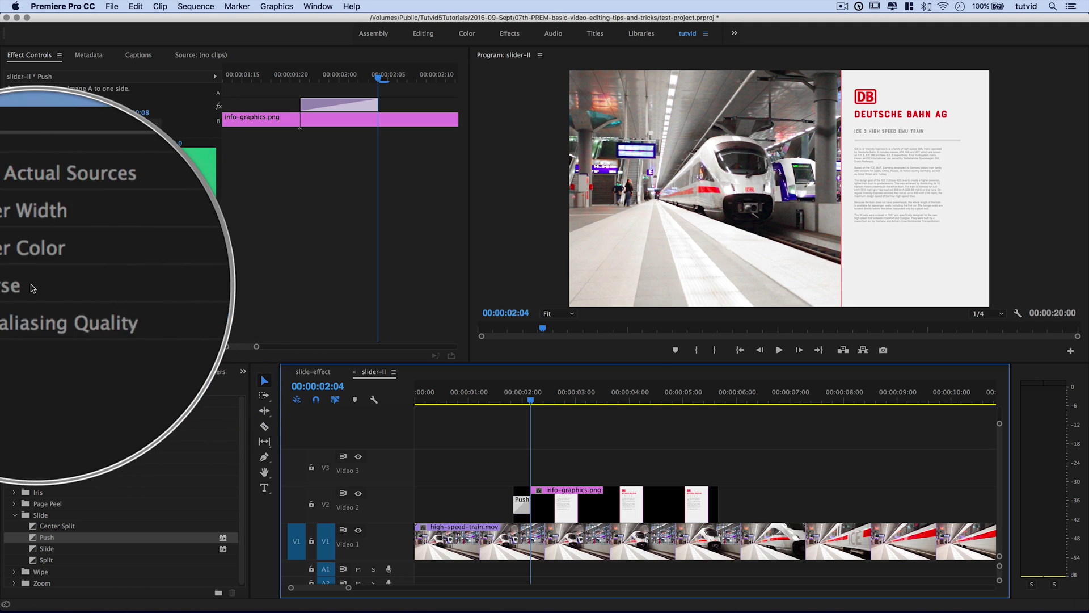
{"action": "left_click", "coordinate": [132, 285]}
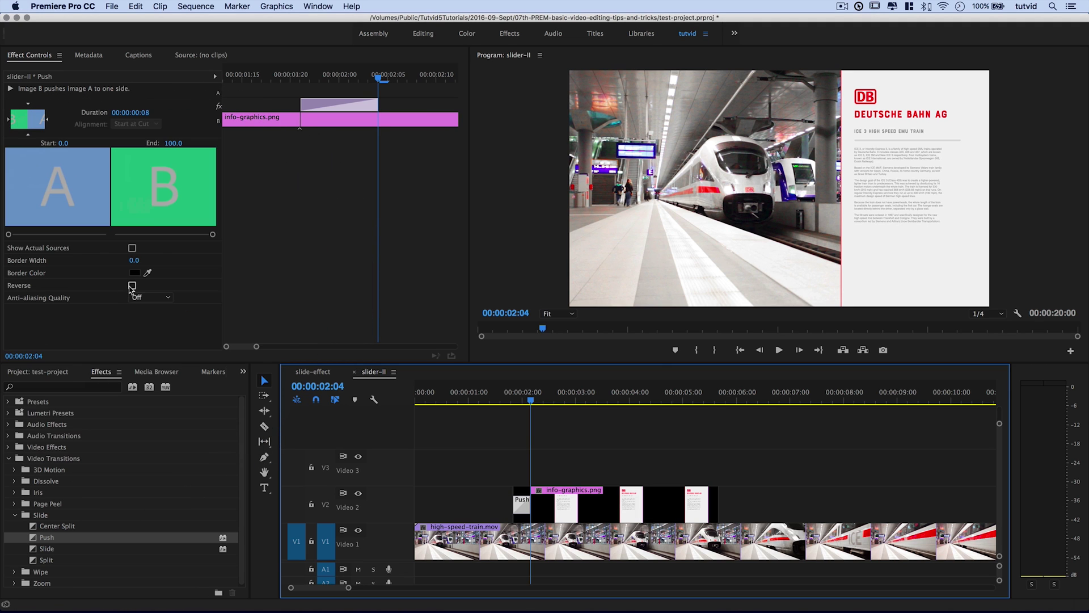
{"action": "left_click", "coordinate": [522, 400]}
{"action": "key", "text": "space"}
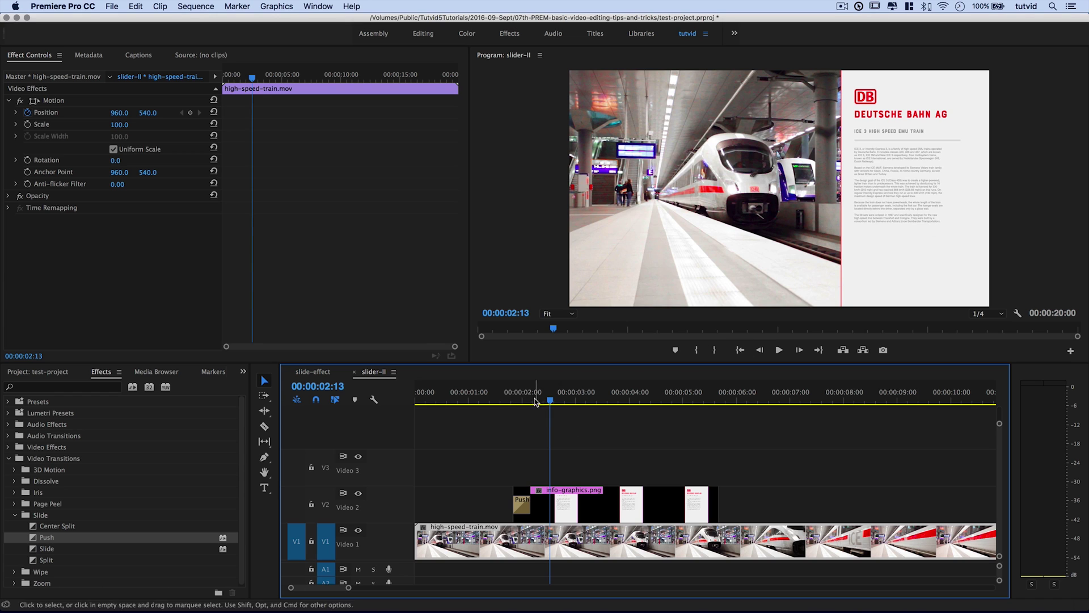
Reselect the Push transition and replay it from 00:00:01:16
{"action": "left_click", "coordinate": [518, 397]}
{"action": "left_click", "coordinate": [521, 502]}
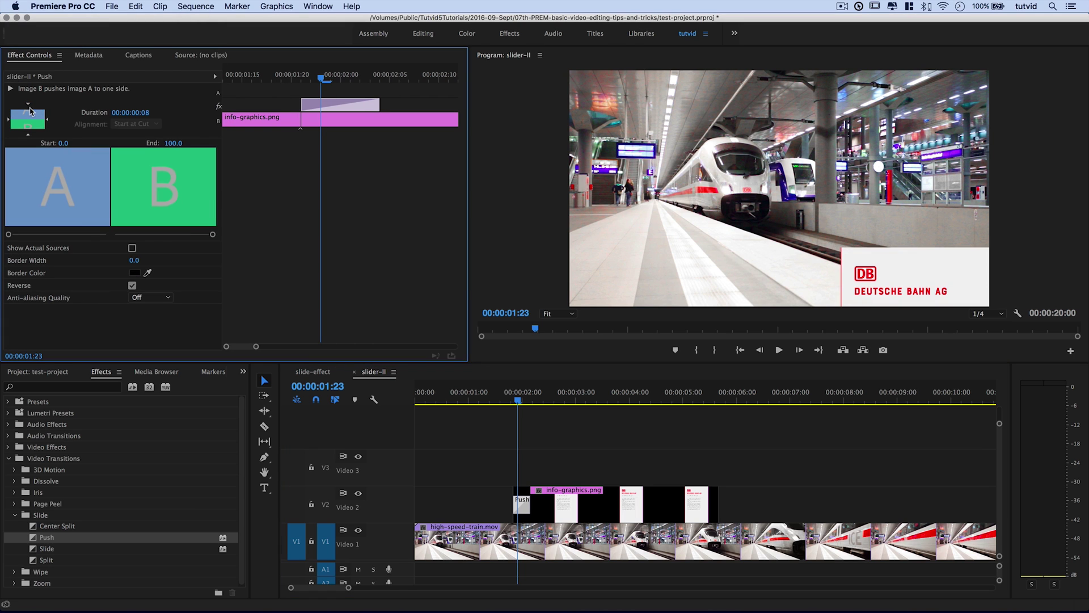
{"action": "left_click", "coordinate": [504, 401]}
{"action": "key", "text": "space"}
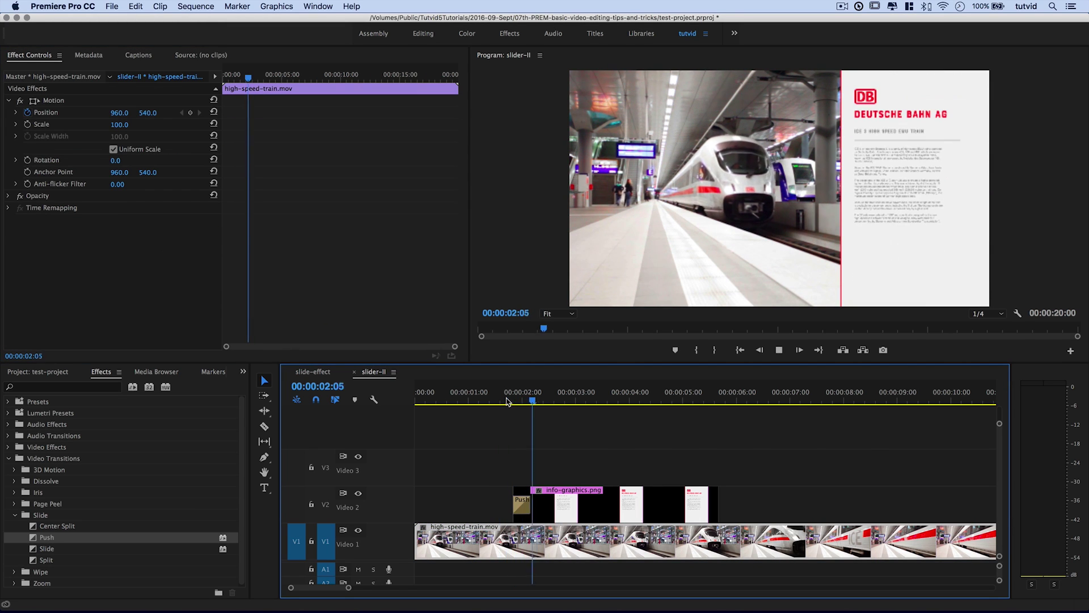
Make the Push bring the info card in from the top and preview the entry
{"action": "left_click", "coordinate": [522, 502]}
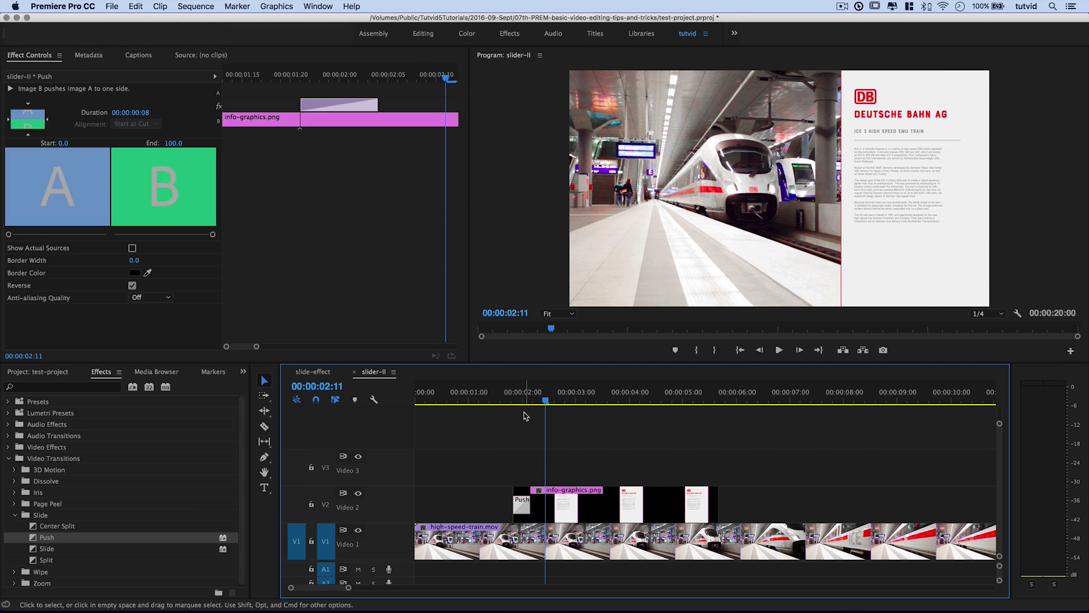
{"action": "left_click", "coordinate": [520, 401]}
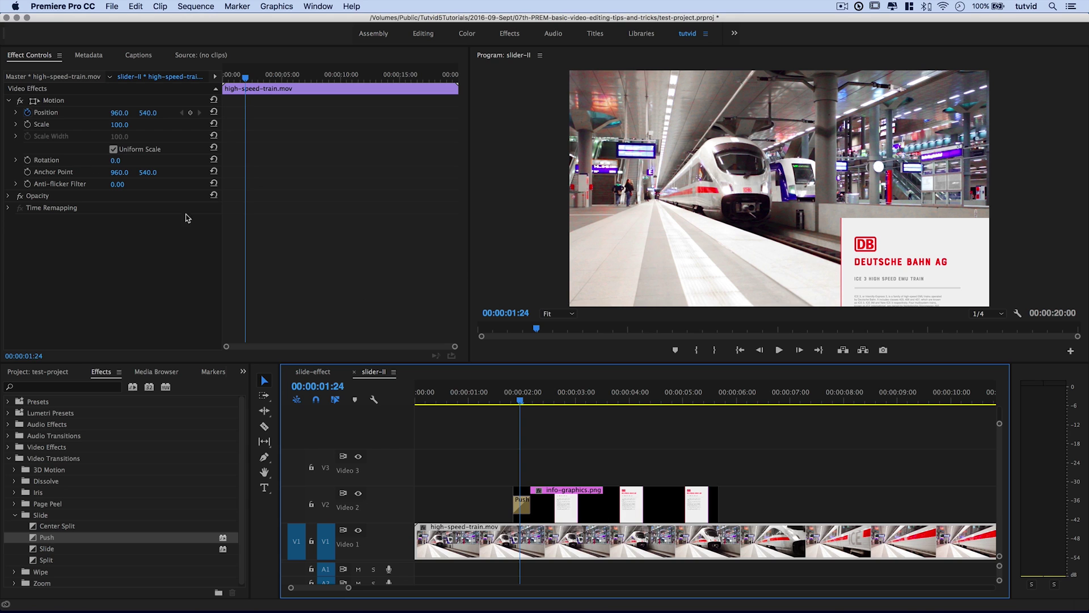
{"action": "left_click", "coordinate": [520, 502]}
{"action": "left_click", "coordinate": [30, 134]}
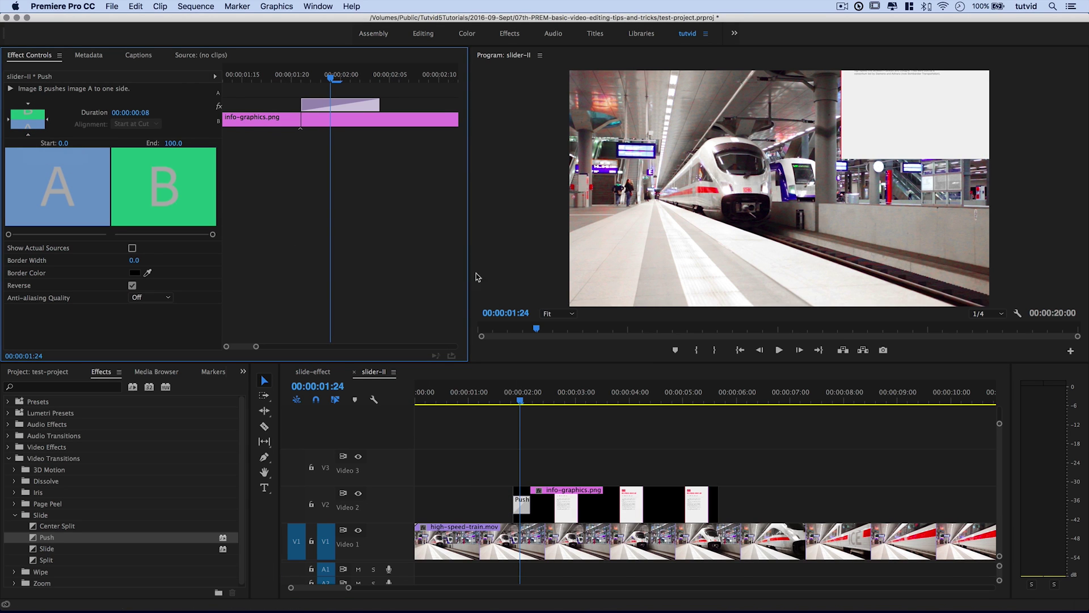
{"action": "left_click_drag", "start_coordinate": [514, 397], "coordinate": [545, 397]}
{"action": "left_click", "coordinate": [521, 510]}
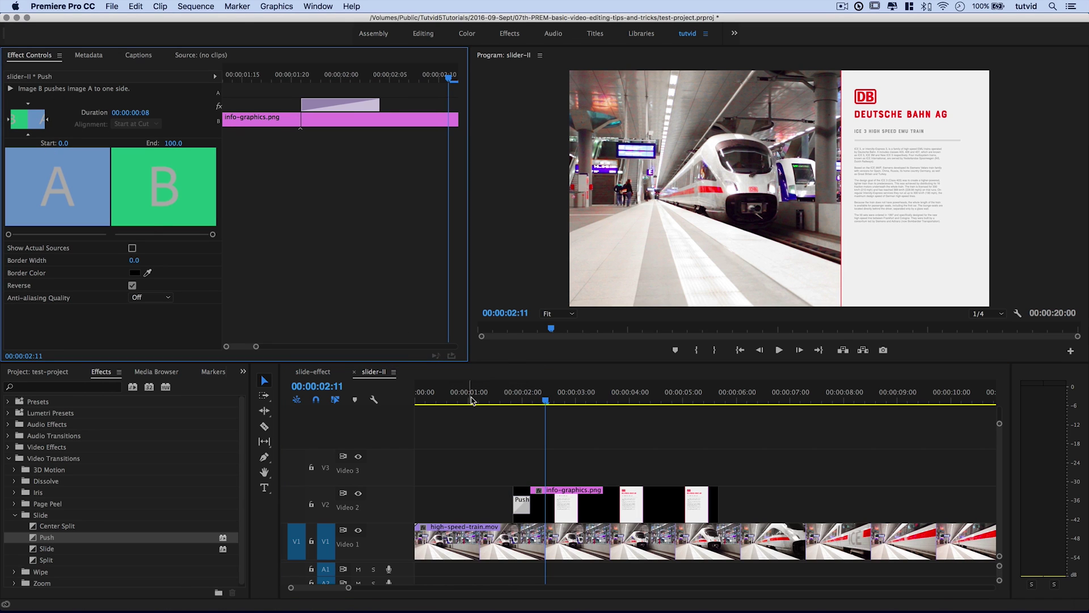
{"action": "left_click", "coordinate": [502, 396]}
{"action": "key", "text": "space"}
{"action": "key", "text": "space"}
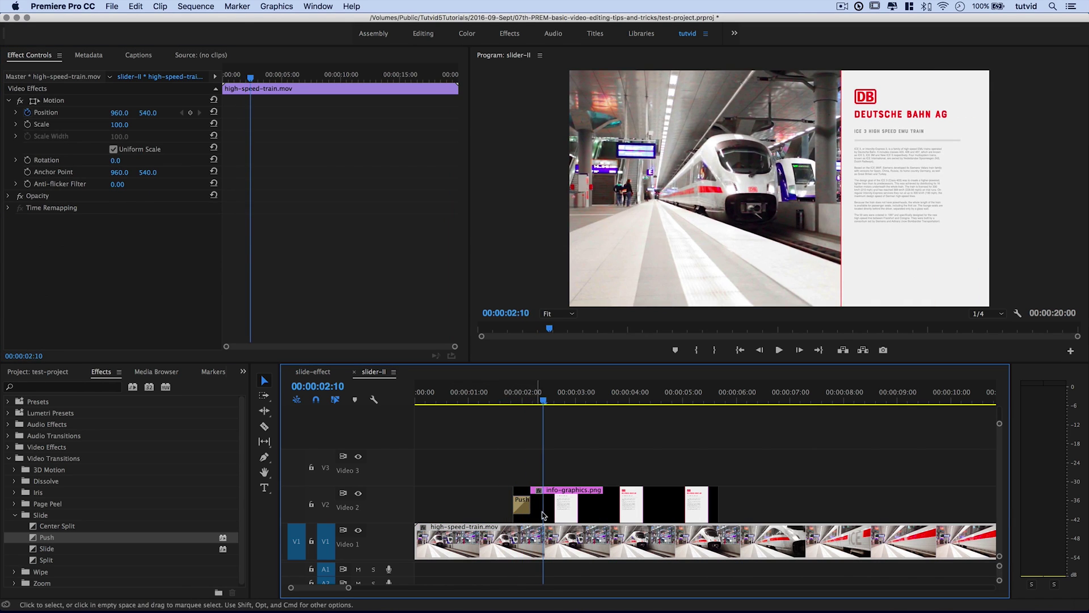
Change the Push direction again and check the card around 00:00:02:03
{"action": "left_click", "coordinate": [516, 400]}
{"action": "left_click", "coordinate": [523, 506]}
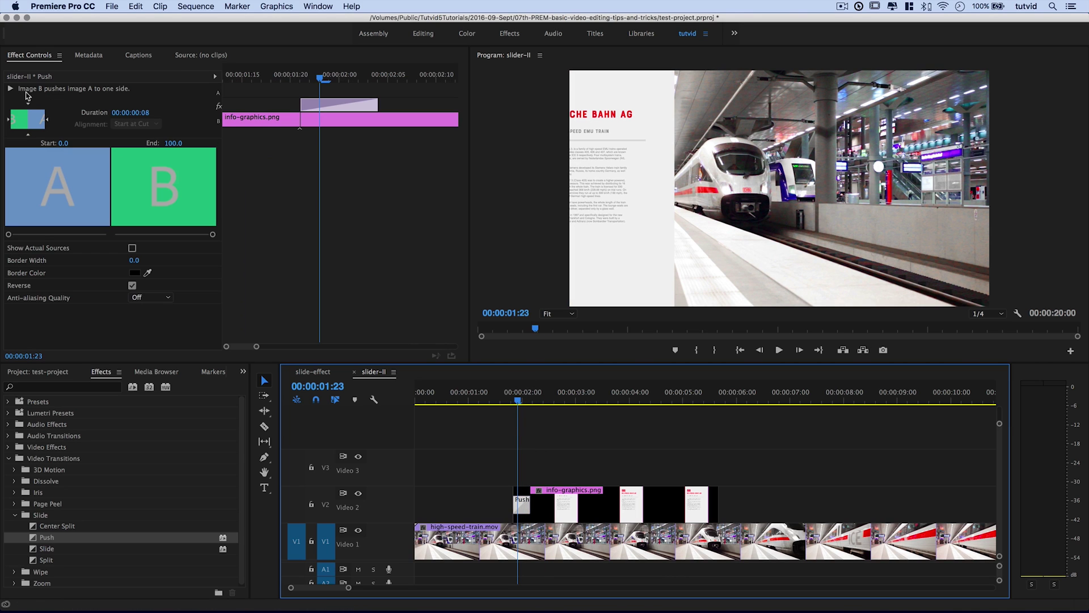
{"action": "left_click", "coordinate": [8, 119]}
{"action": "left_click", "coordinate": [540, 477]}
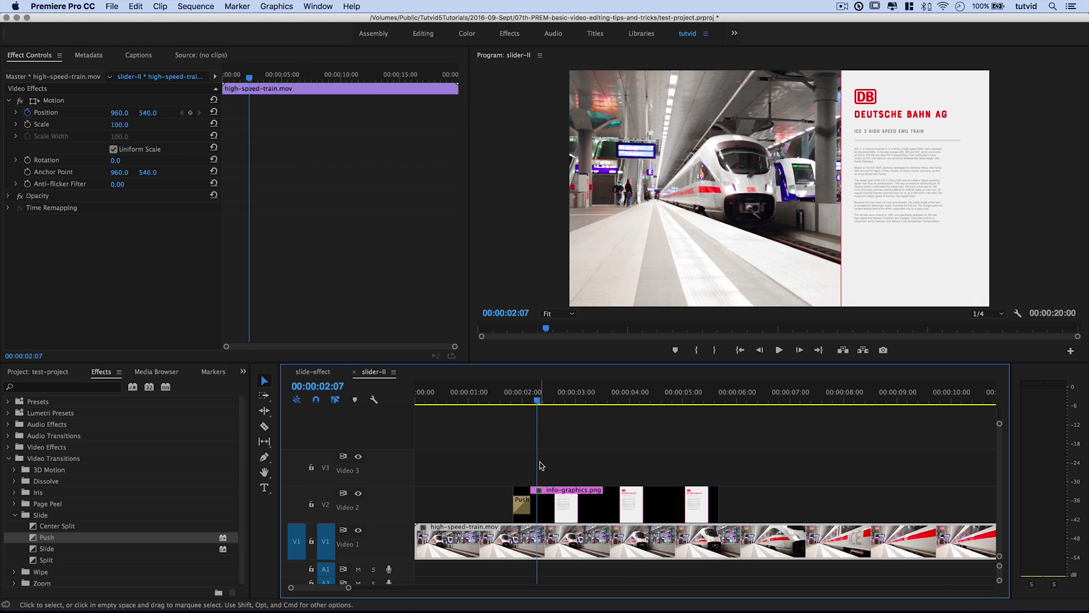
{"action": "left_click", "coordinate": [528, 395]}
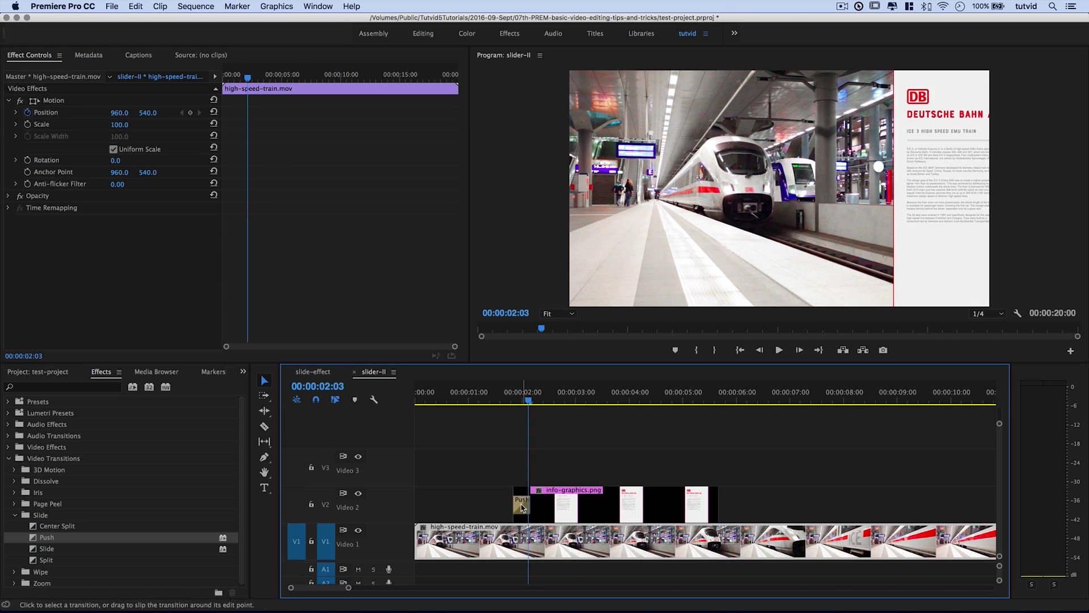
{"action": "left_click", "coordinate": [523, 506]}
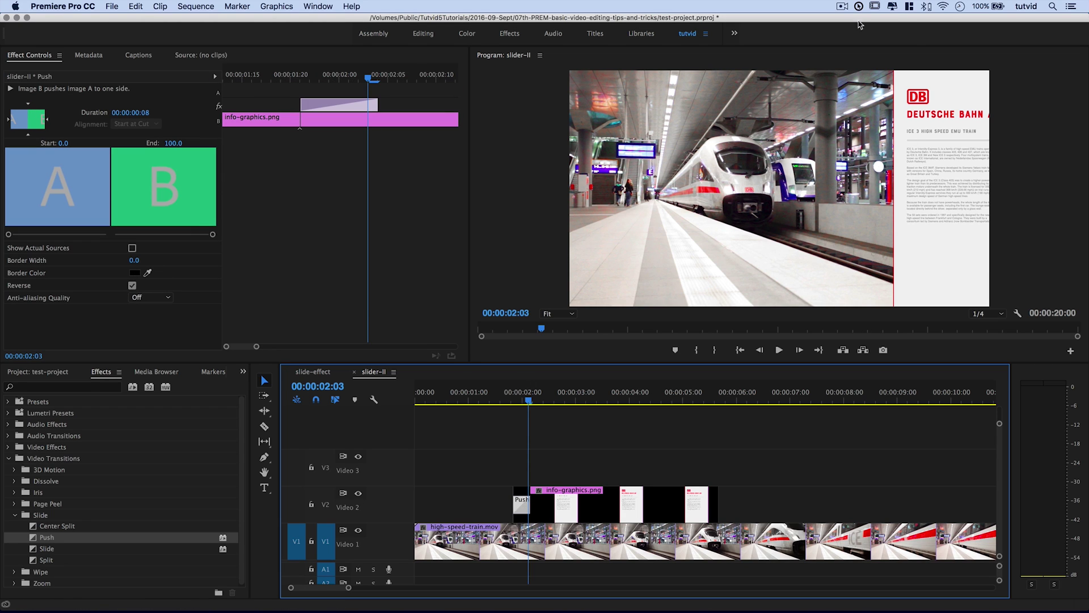
{"action": "left_click", "coordinate": [518, 395]}
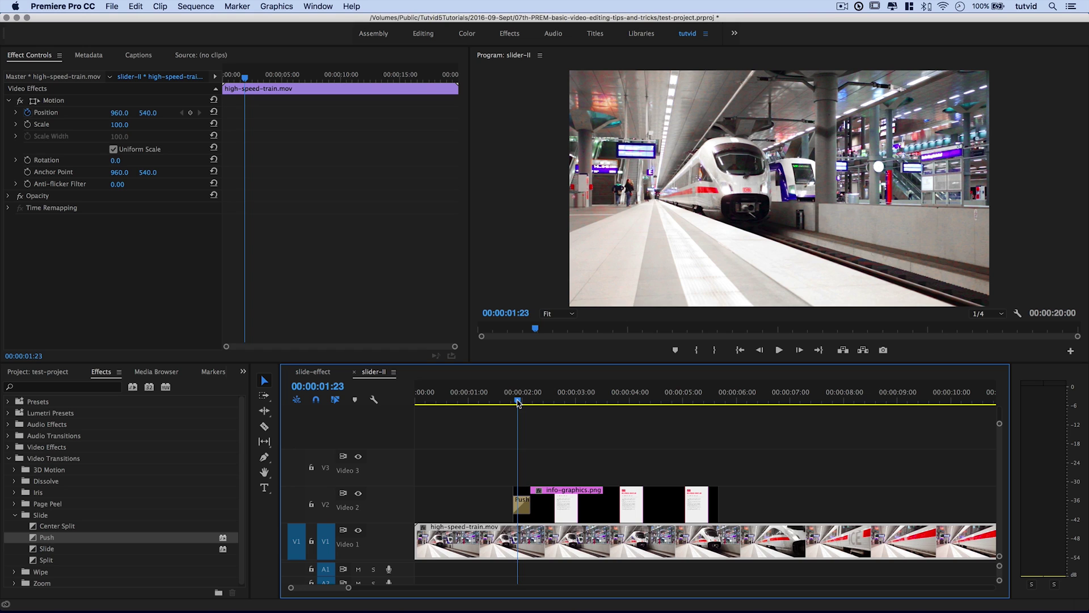
{"action": "left_click", "coordinate": [523, 395]}
Switch Reverse off on the opening Push transition and play the push-in
{"action": "left_click", "coordinate": [523, 501]}
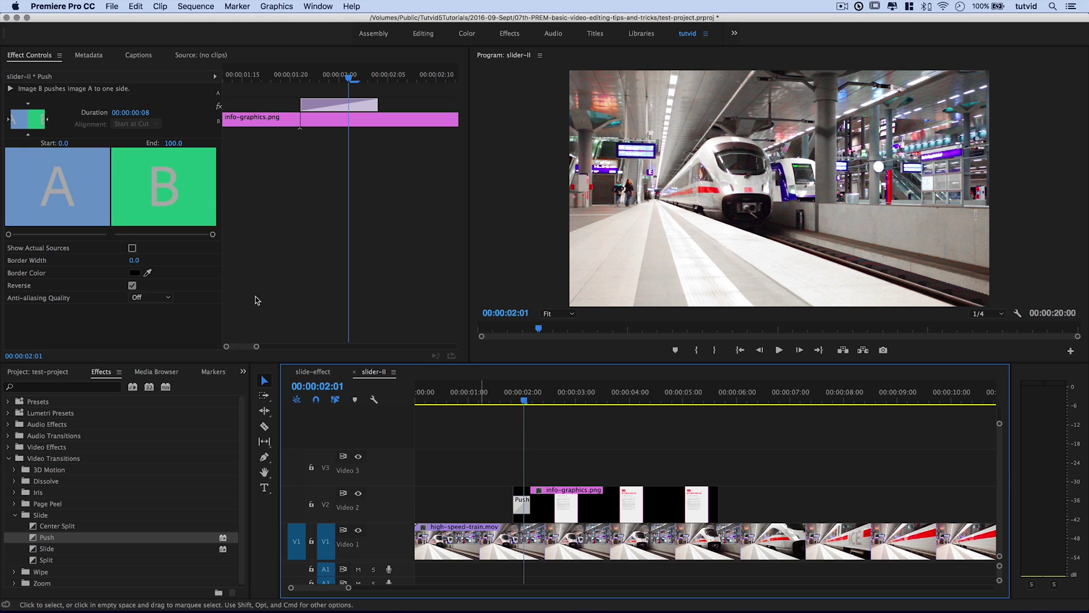
{"action": "left_click", "coordinate": [132, 286]}
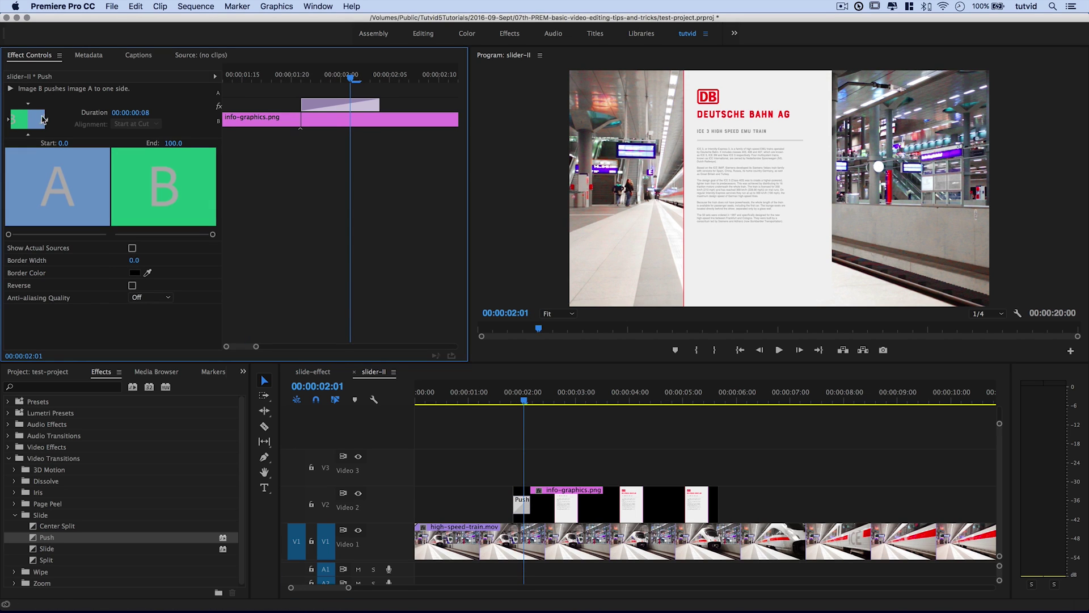
{"action": "left_click", "coordinate": [512, 402]}
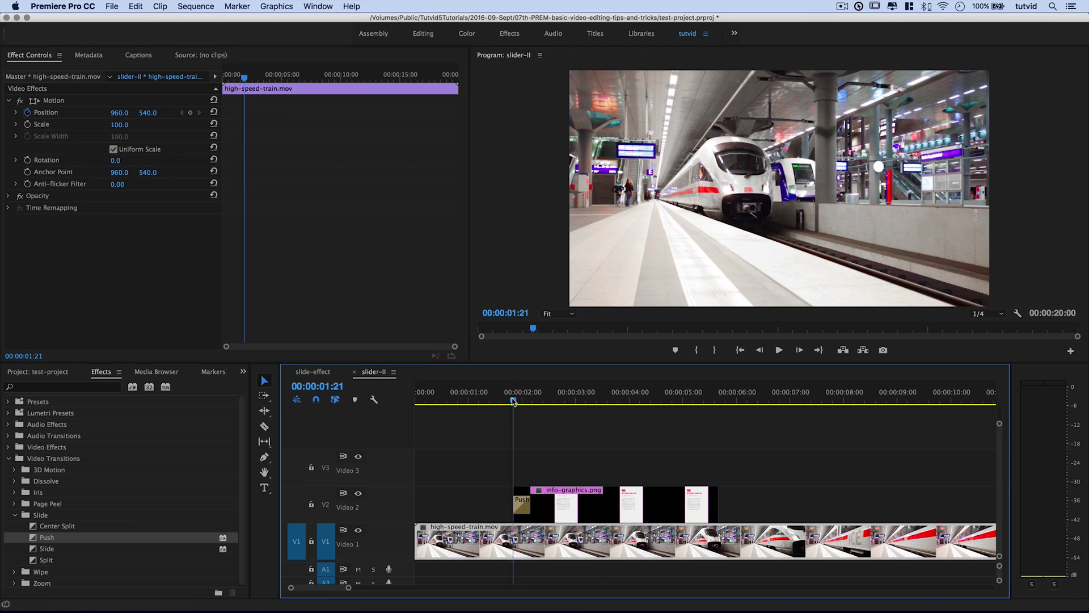
{"action": "key", "text": "space"}
{"action": "key", "text": "space"}
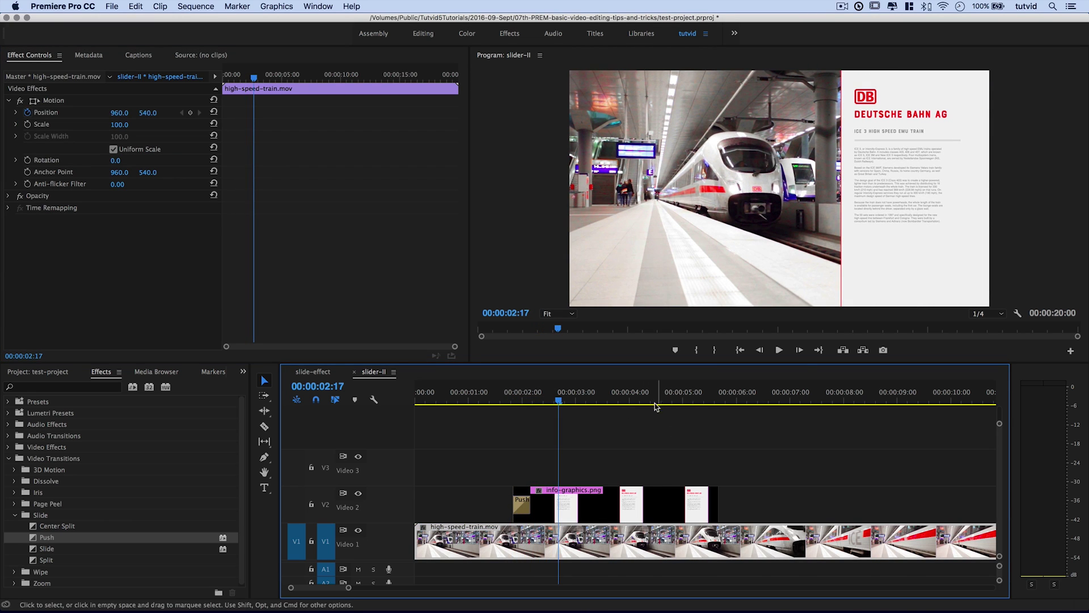
Drop a Push transition on the tail of info-graphics.png and preview both pushes
{"action": "left_click_drag", "start_coordinate": [694, 397], "coordinate": [704, 400]}
{"action": "left_click_drag", "start_coordinate": [47, 539], "coordinate": [710, 507]}
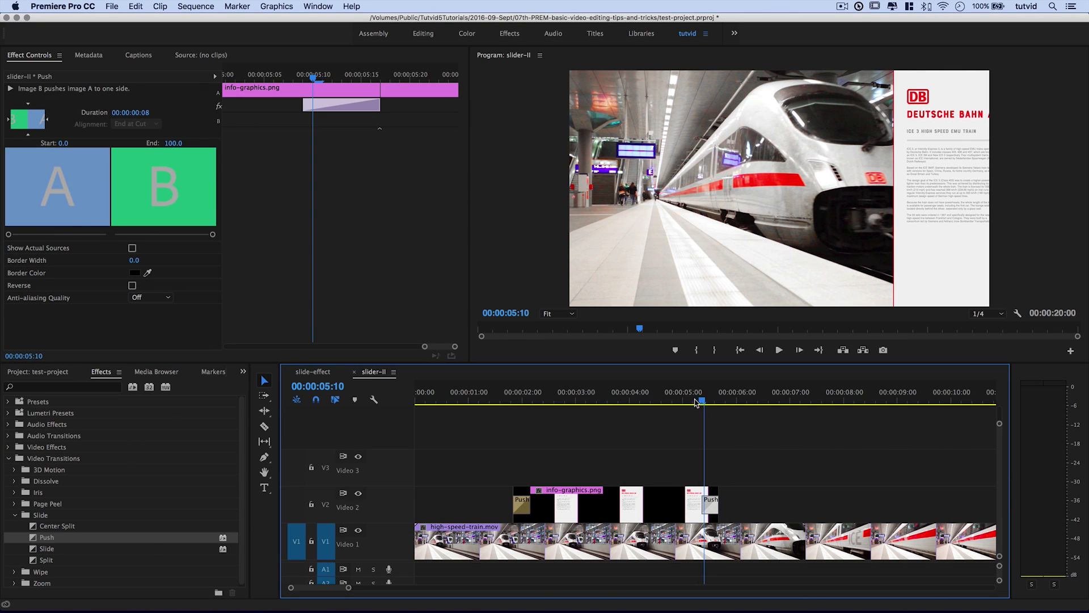
{"action": "left_click_drag", "start_coordinate": [697, 402], "coordinate": [488, 400]}
{"action": "key", "text": "space"}
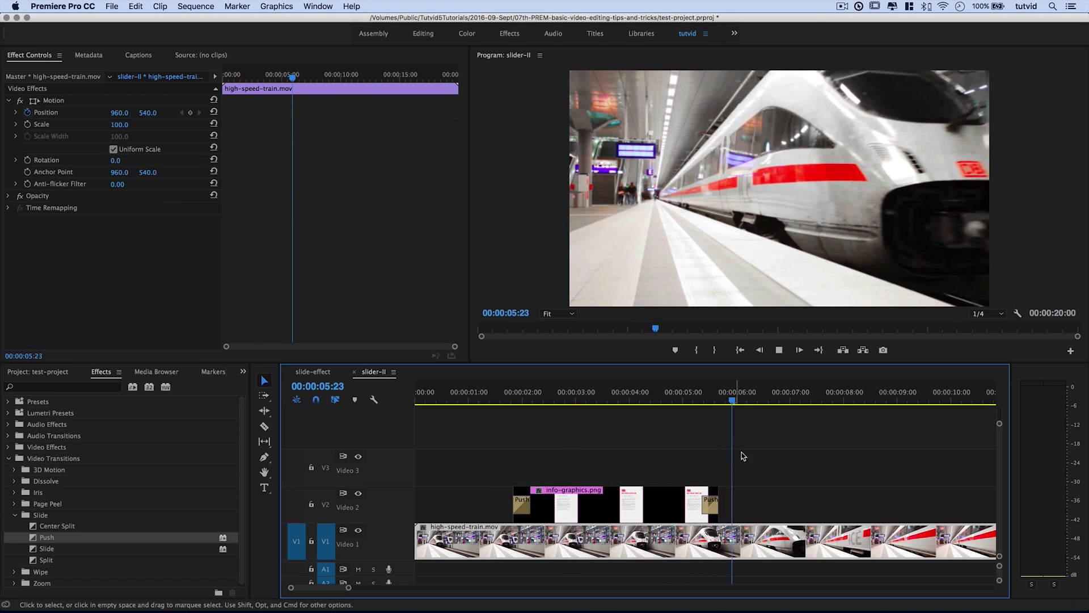
{"action": "key", "text": "space"}
Scrub the push-in and park the playhead at about 00:00:02:02 with the timeline zoomed in
{"action": "left_click", "coordinate": [504, 402]}
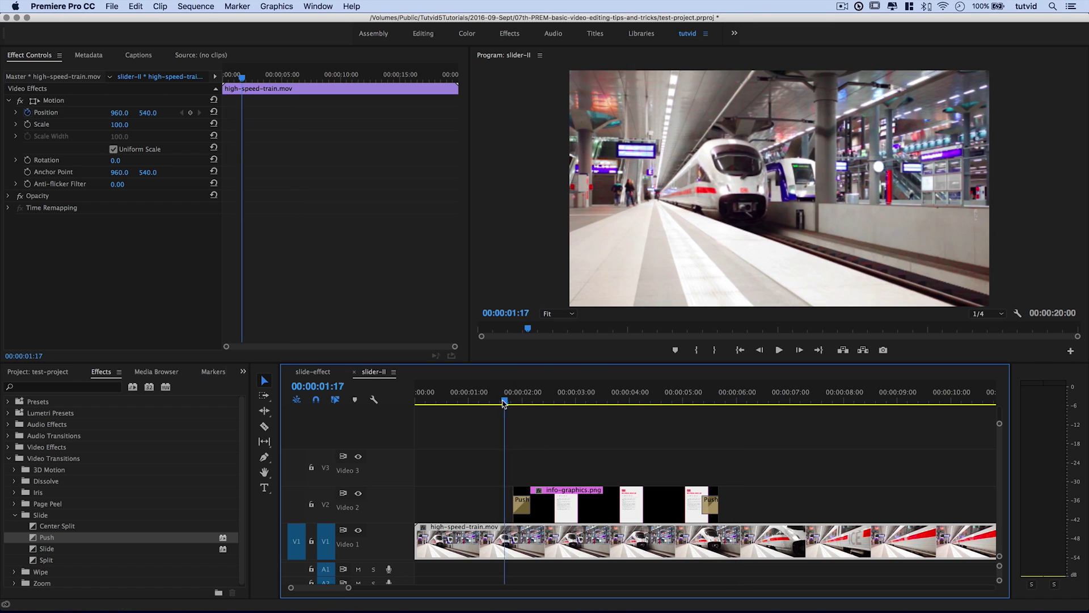
{"action": "left_click_drag", "start_coordinate": [504, 402], "coordinate": [538, 415]}
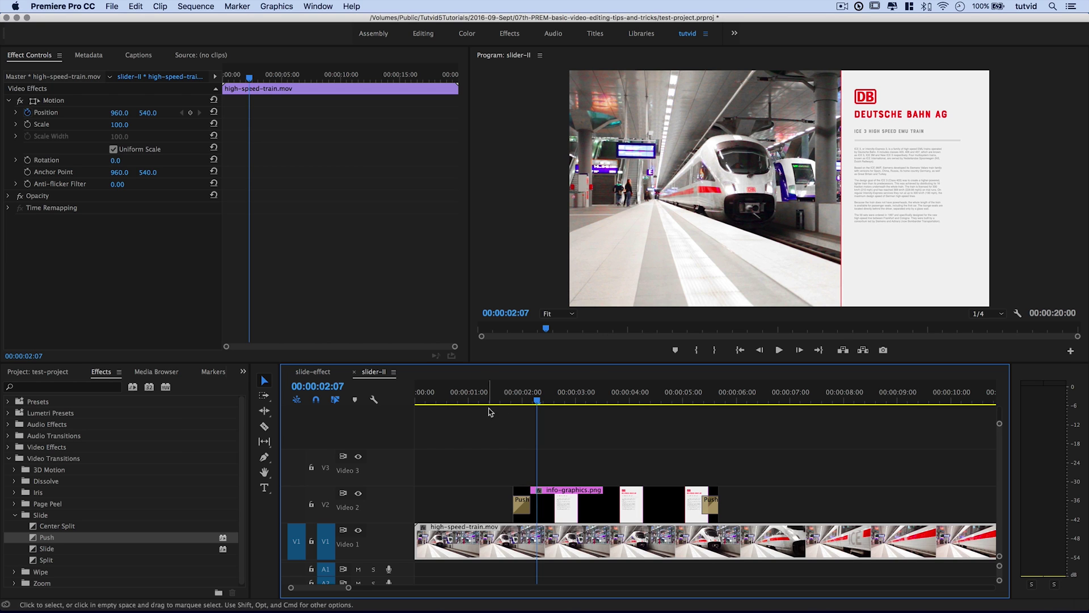
{"action": "left_click", "coordinate": [518, 400]}
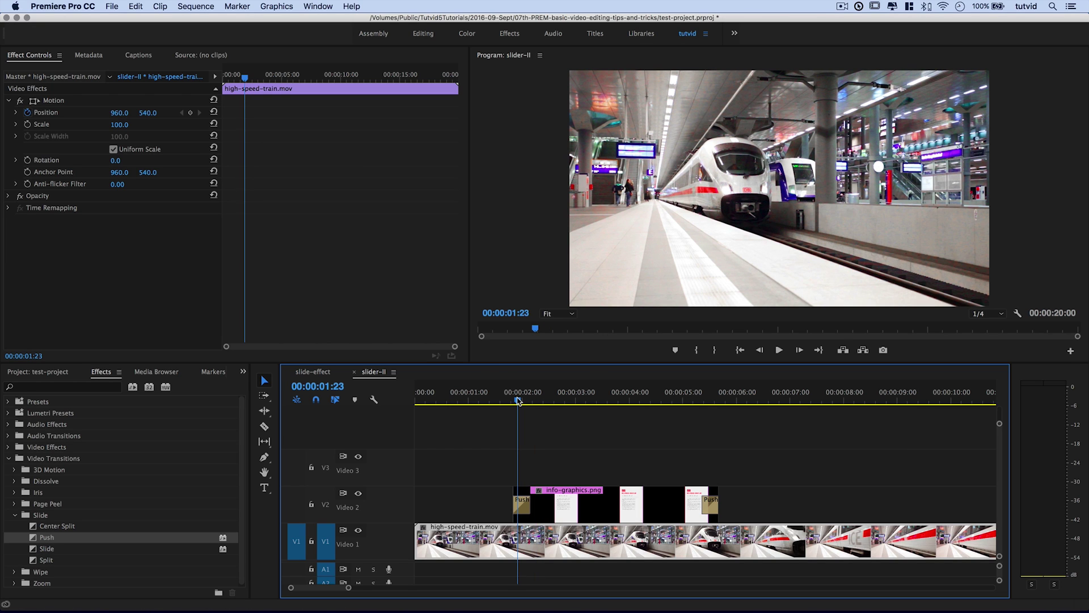
{"action": "left_click", "coordinate": [520, 401]}
{"action": "key", "text": "Right"}
{"action": "key", "text": "Right"}
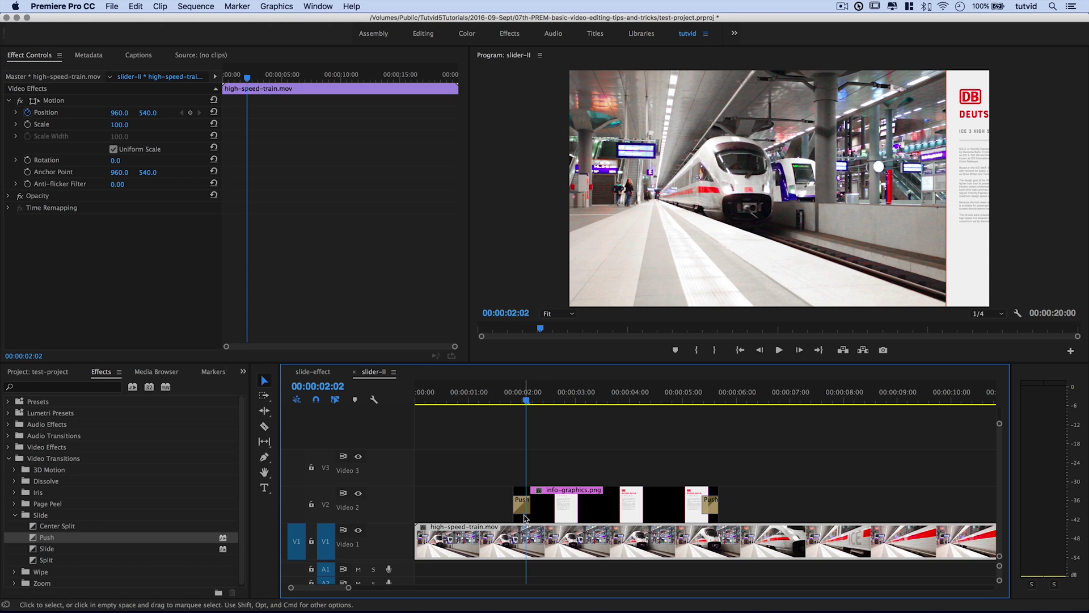
{"action": "key", "text": "equal"}
{"action": "key", "text": "equal"}
{"action": "scroll", "coordinate": [737, 527], "scroll_direction": "right", "scroll_amount": 3}
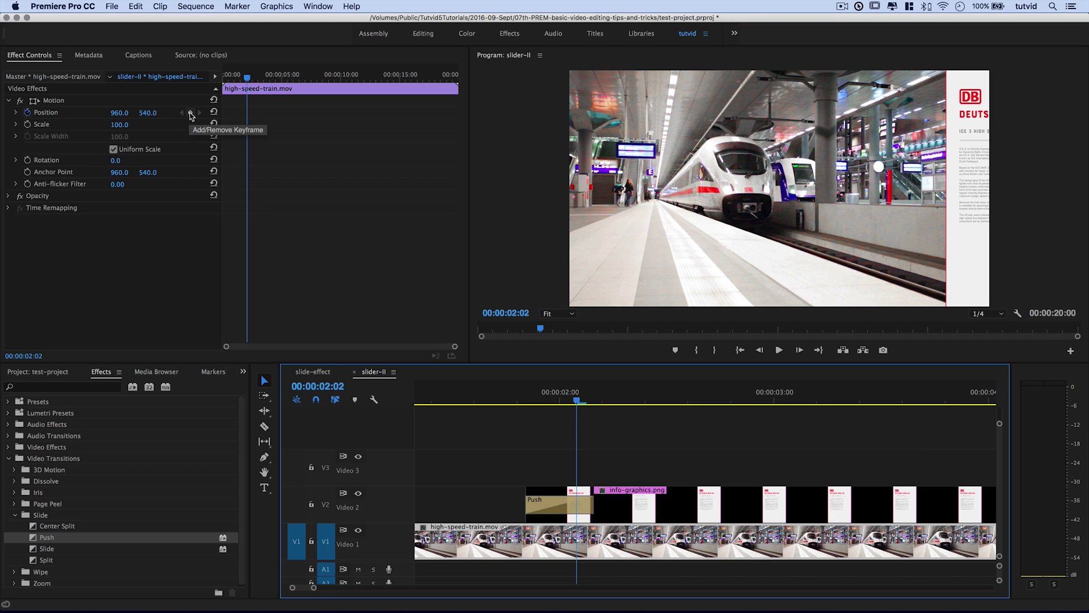
Keyframe the train's Position at X 960, then slide it to X 818 two frames later
{"action": "left_click", "coordinate": [190, 114]}
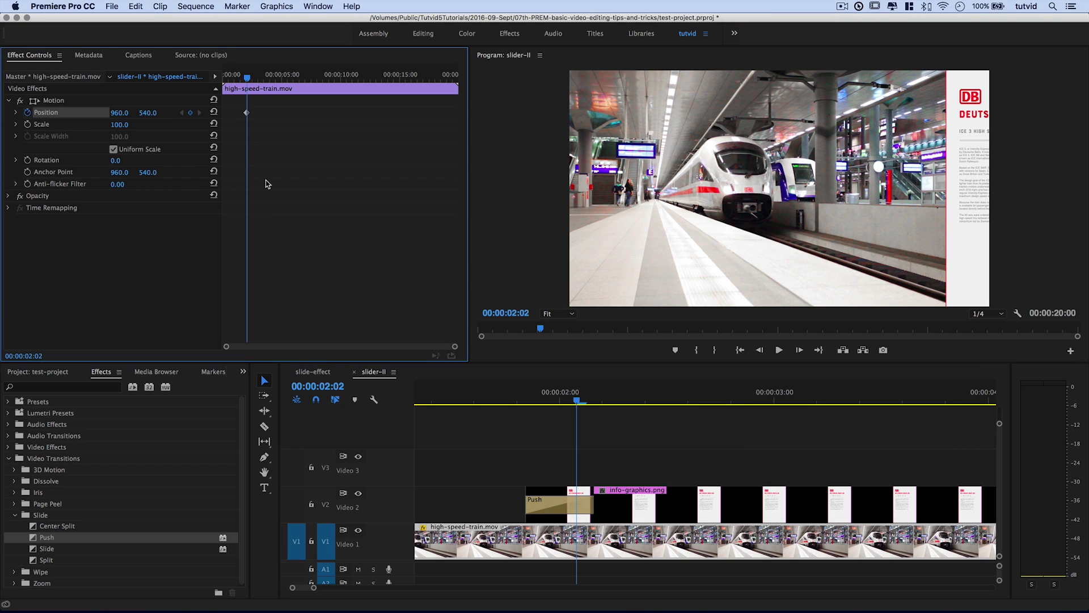
{"action": "key", "text": "Right"}
{"action": "key", "text": "Right"}
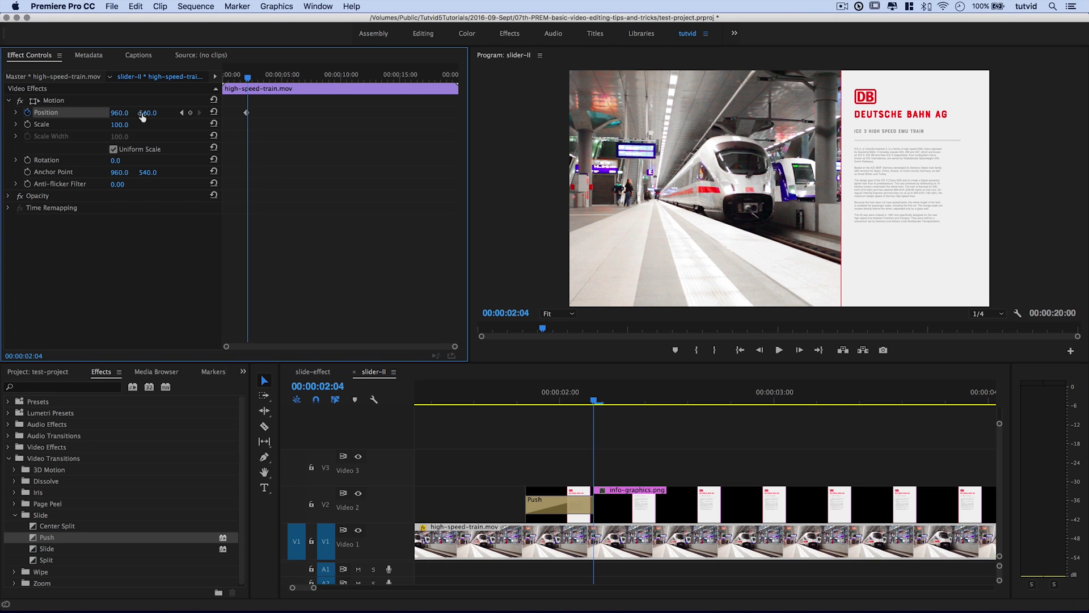
{"action": "left_click_drag", "start_coordinate": [120, 113], "coordinate": [39, 113]}
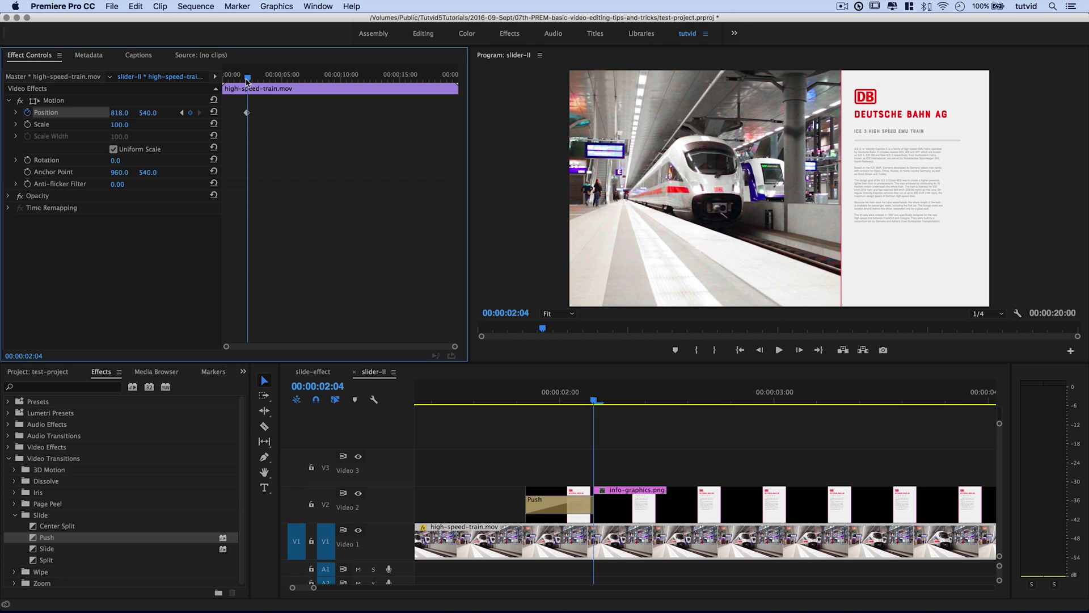
{"action": "key", "text": "Left"}
{"action": "key", "text": "equal"}
{"action": "key", "text": "equal"}
{"action": "key", "text": "equal"}
{"action": "key", "text": "equal"}
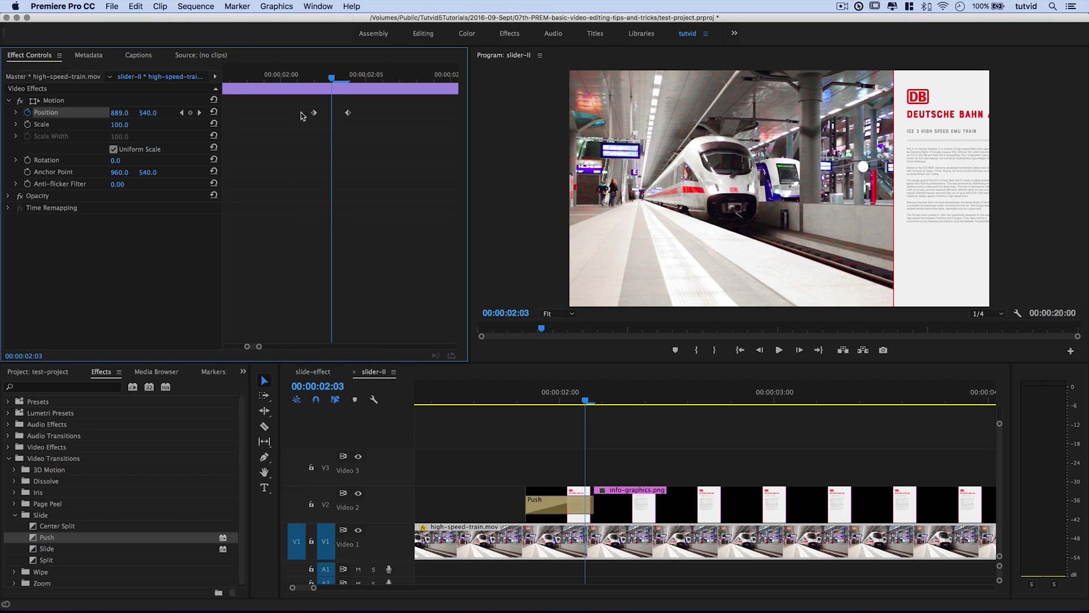
Set both train Position keyframes to Ease In and play back the leftward slide
{"action": "left_click_drag", "start_coordinate": [292, 100], "coordinate": [393, 135]}
{"action": "right_click", "coordinate": [314, 113]}
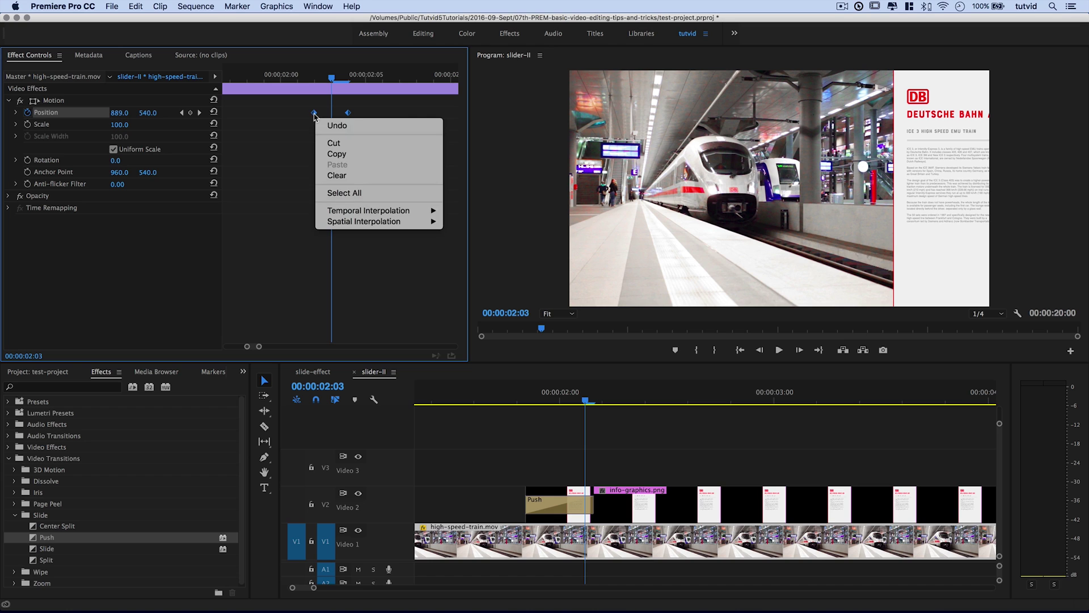
{"action": "mouse_move", "coordinate": [377, 210]}
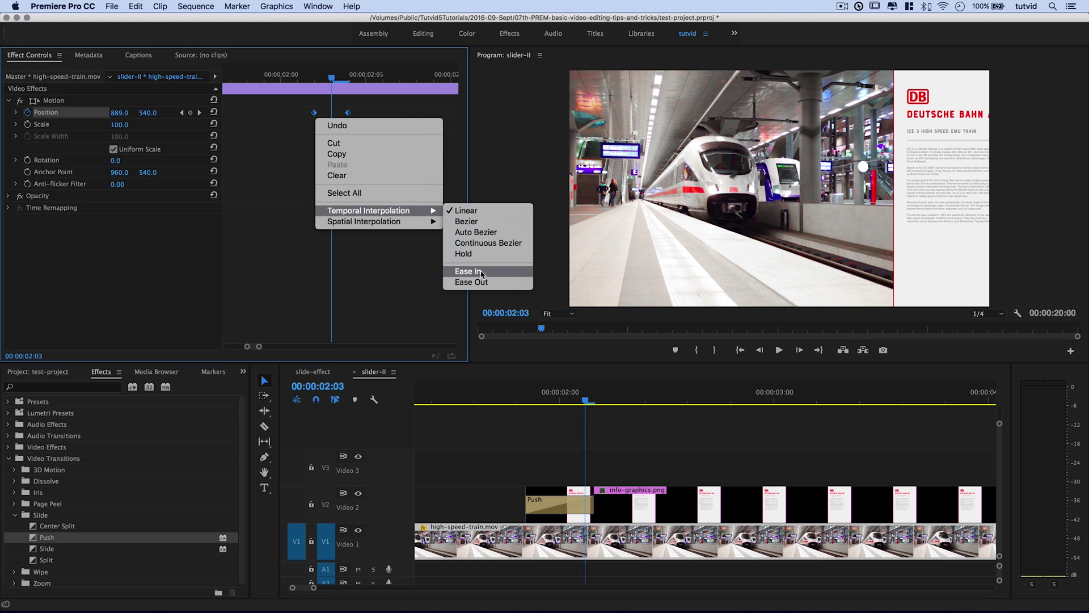
{"action": "left_click", "coordinate": [481, 272]}
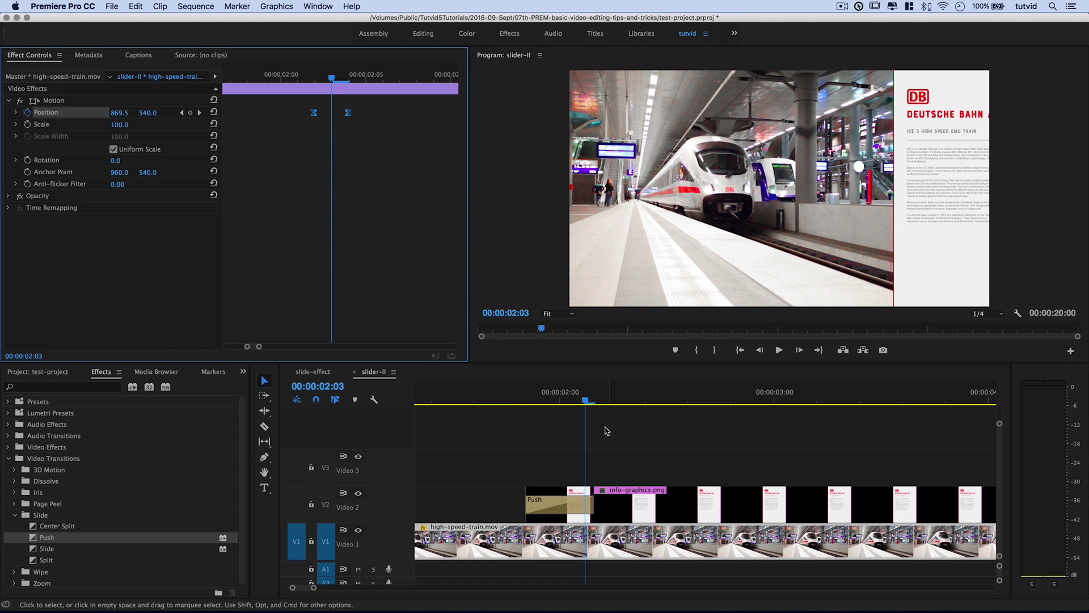
{"action": "left_click_drag", "start_coordinate": [546, 394], "coordinate": [469, 394]}
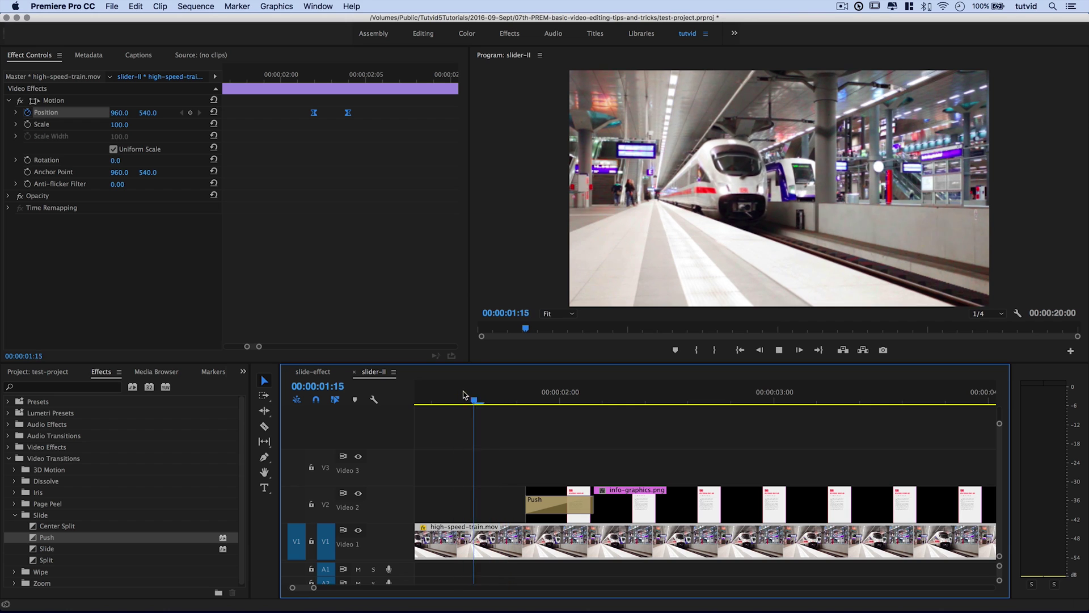
{"action": "key", "text": "space"}
{"action": "key", "text": "space"}
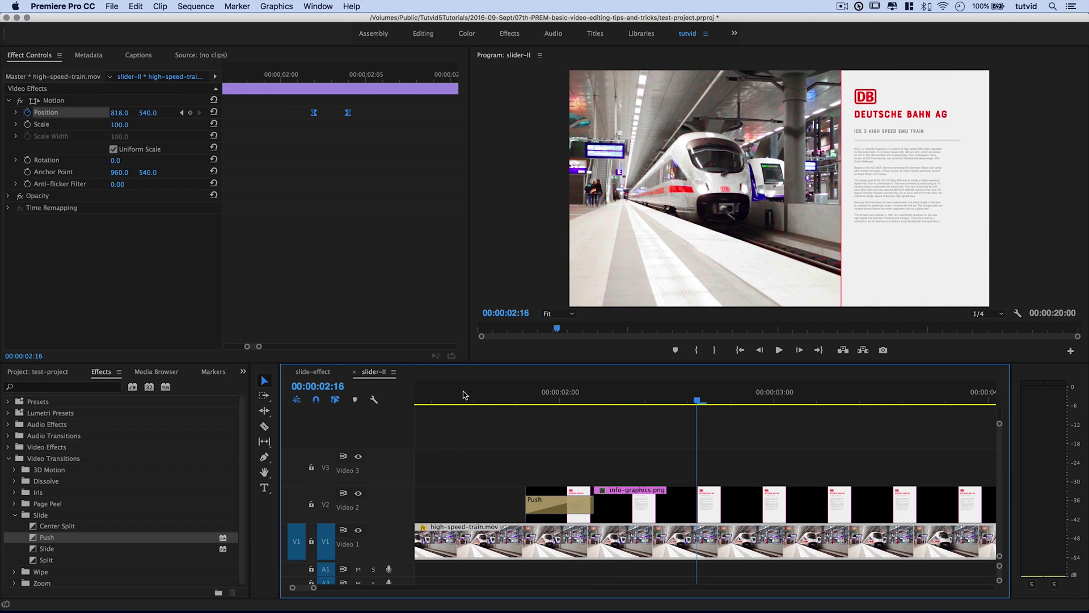
{"action": "key", "text": "backslash"}
Keyframe the train's Position at 00:00:05:09 and reset it to 960 at 00:00:05:12
{"action": "left_click", "coordinate": [560, 394]}
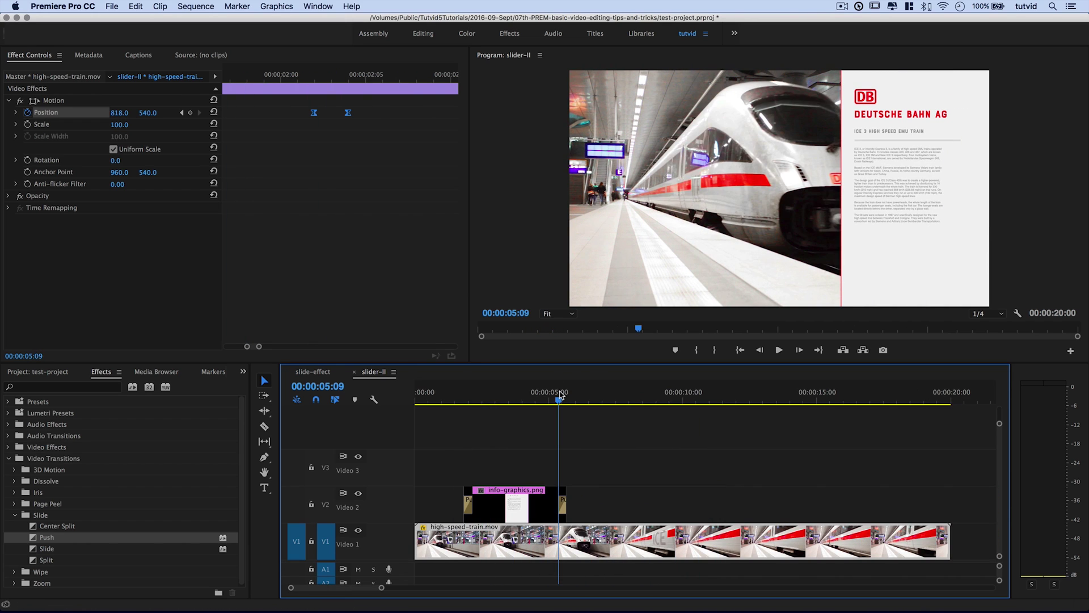
{"action": "key", "text": "backslash"}
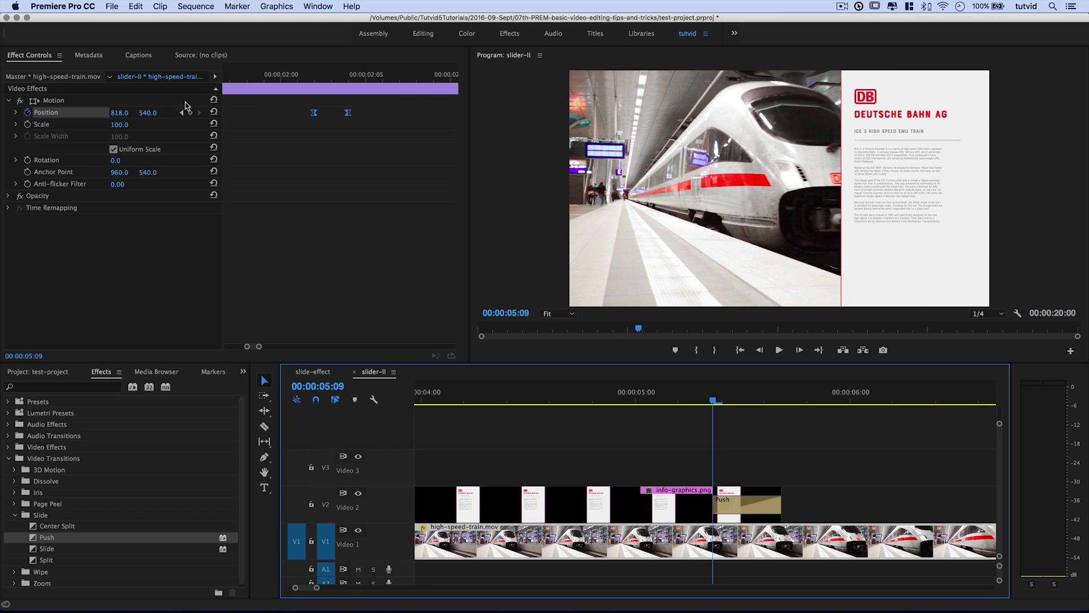
{"action": "left_click", "coordinate": [190, 113]}
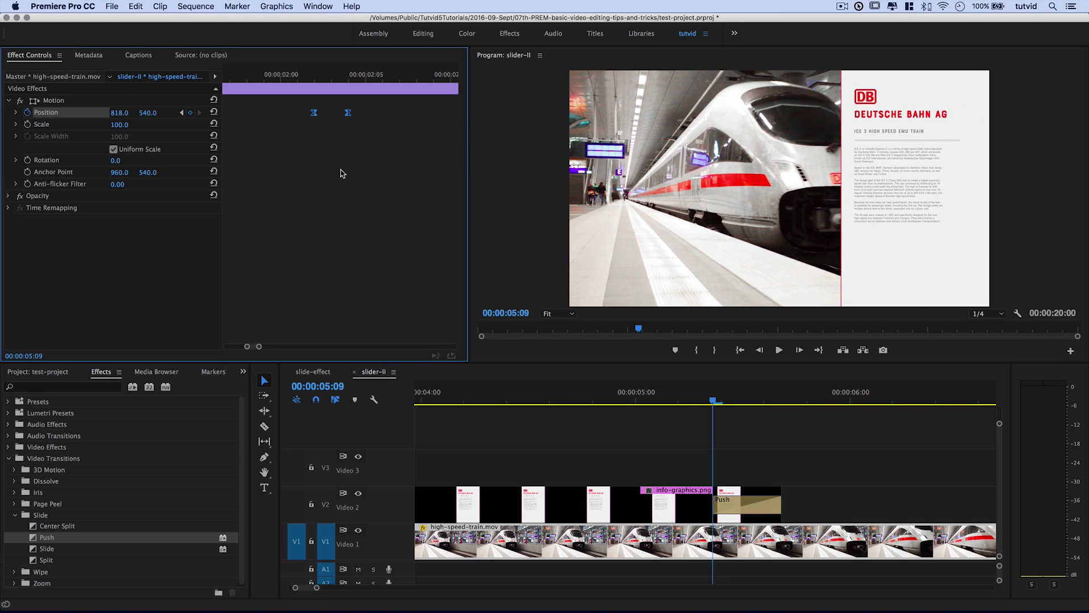
{"action": "key", "text": "minus"}
{"action": "key", "text": "minus"}
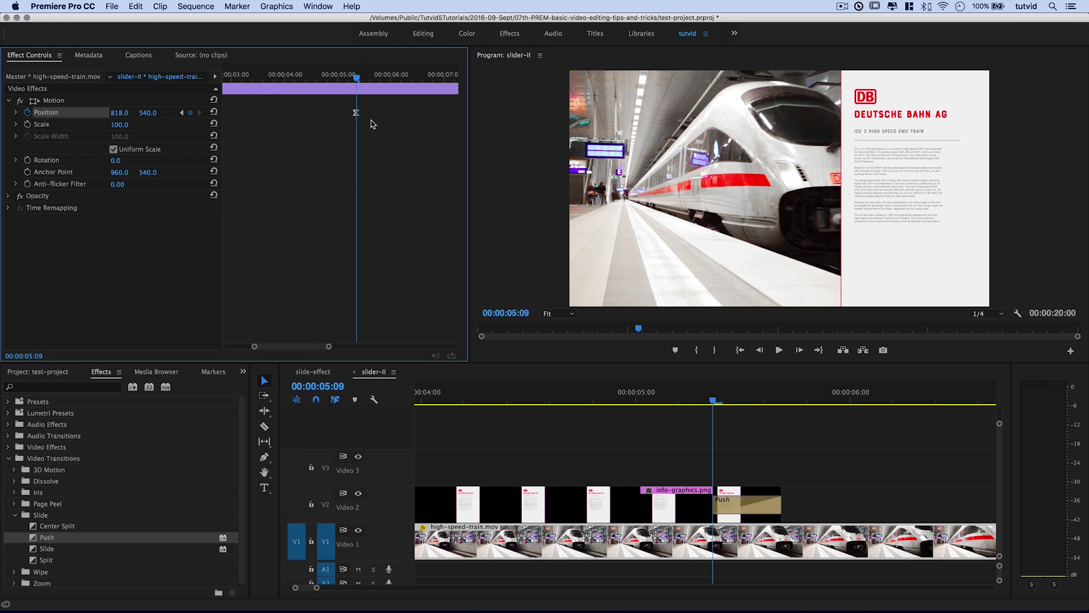
{"action": "key", "text": "Right"}
{"action": "key", "text": "Right"}
{"action": "key", "text": "Right"}
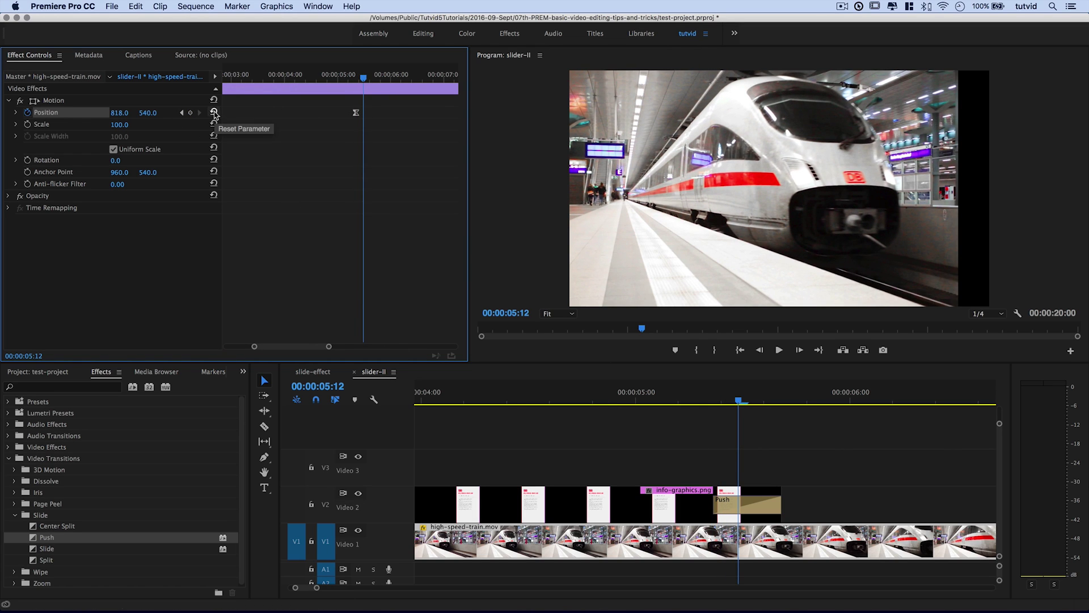
{"action": "left_click", "coordinate": [214, 113]}
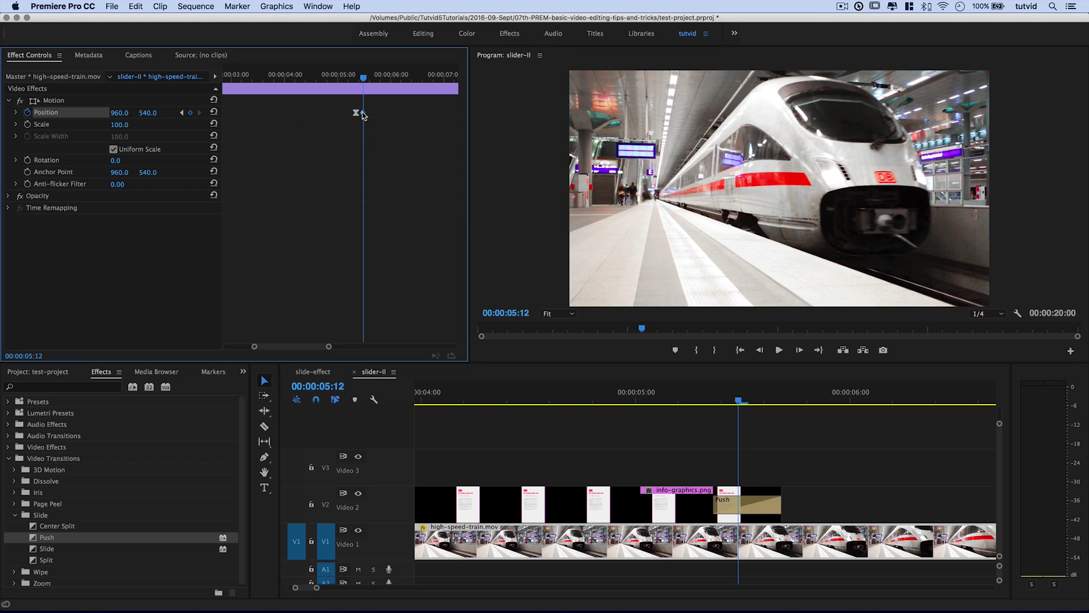
Apply Ease In to the new 00:00:05:12 keyframe and zoom back out to the full sequence
{"action": "right_click", "coordinate": [364, 115]}
{"action": "mouse_move", "coordinate": [438, 210]}
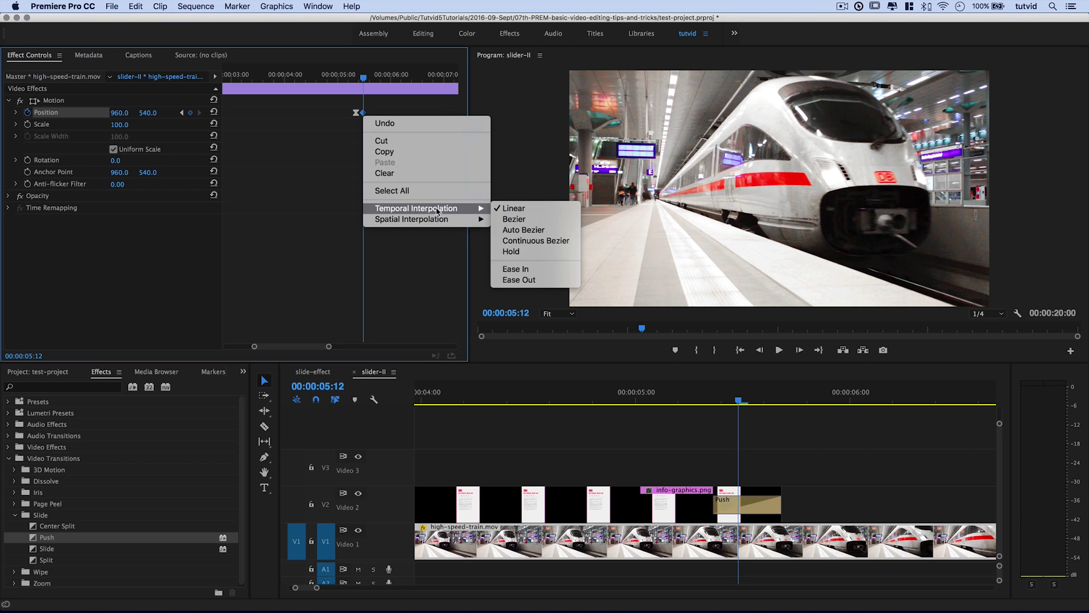
{"action": "left_click", "coordinate": [549, 269]}
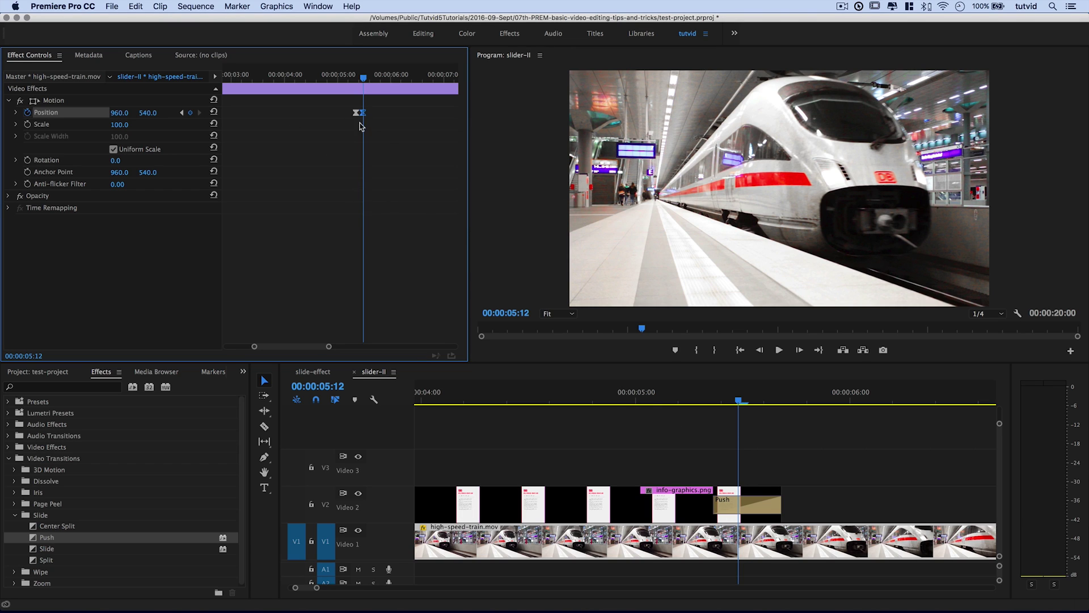
{"action": "left_click", "coordinate": [584, 396]}
{"action": "key", "text": "minus"}
{"action": "key", "text": "minus"}
{"action": "key", "text": "minus"}
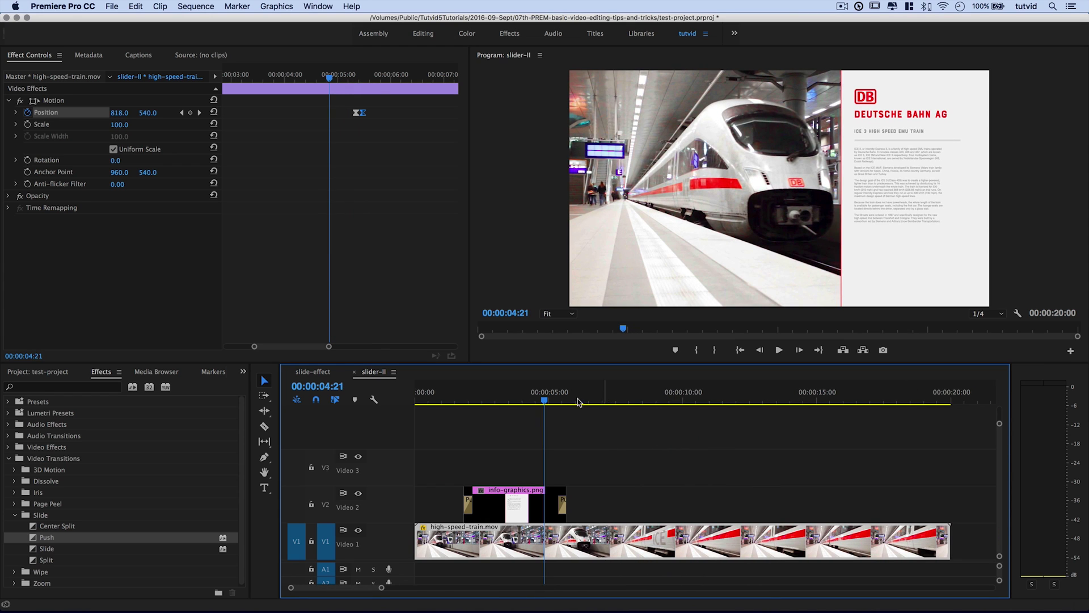
{"action": "left_click", "coordinate": [457, 401]}
{"action": "key", "text": "space"}
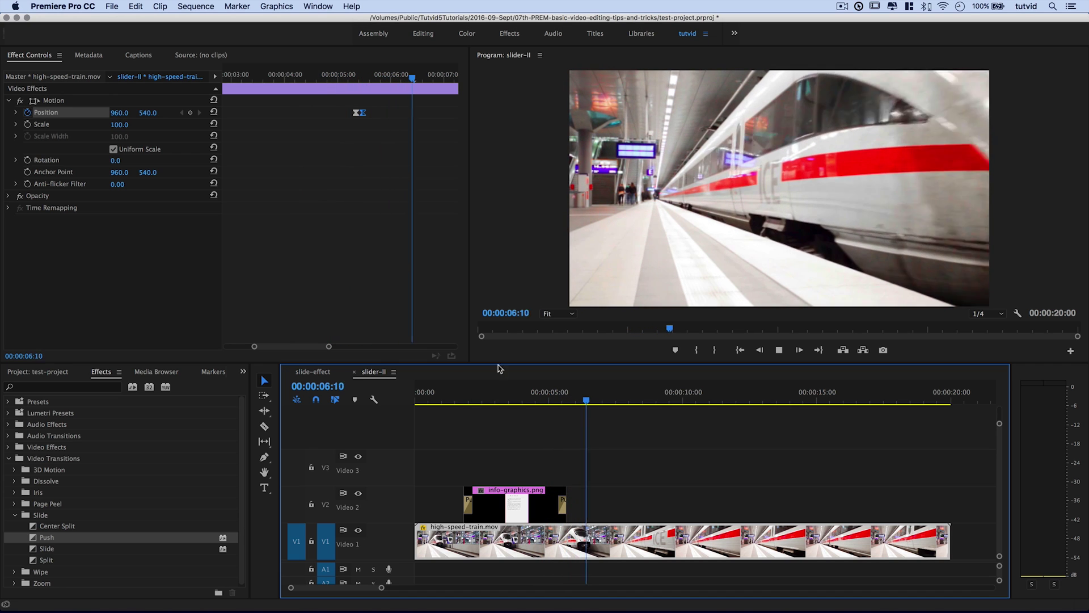
{"action": "key", "text": "space"}
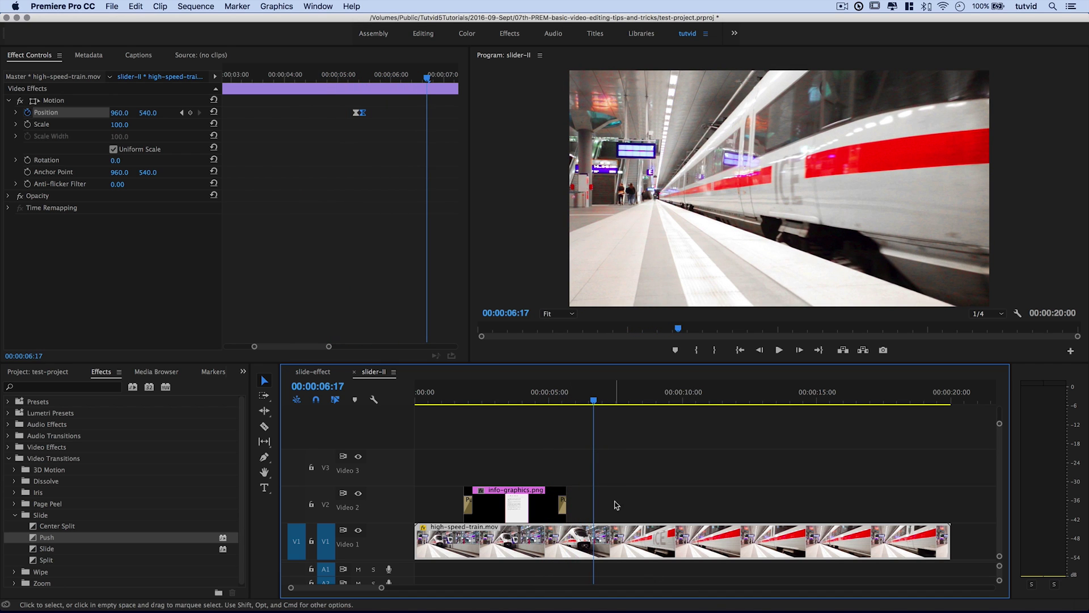
{"action": "mouse_move", "coordinate": [527, 398]}
{"action": "left_mouse_down"}
{"action": "mouse_move", "coordinate": [567, 399]}
{"action": "mouse_move", "coordinate": [504, 399]}
{"action": "mouse_move", "coordinate": [554, 398]}
{"action": "mouse_move", "coordinate": [516, 399]}
{"action": "left_mouse_up"}
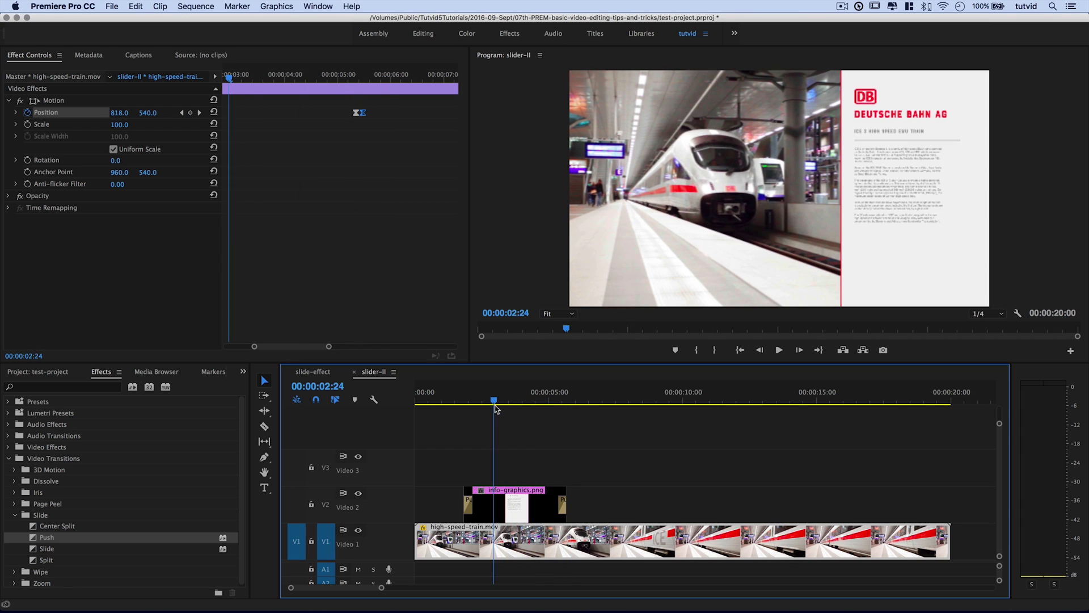